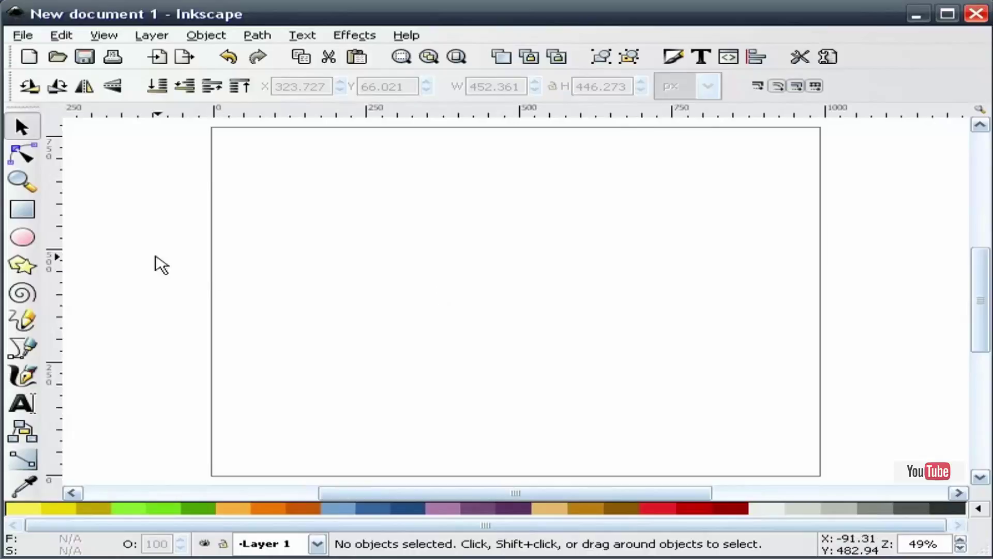
# - Draw a large grey ellipse, about 483 × 414 px with a 10 px dark grey outline, near the page top
pyautogui.click(24, 239)
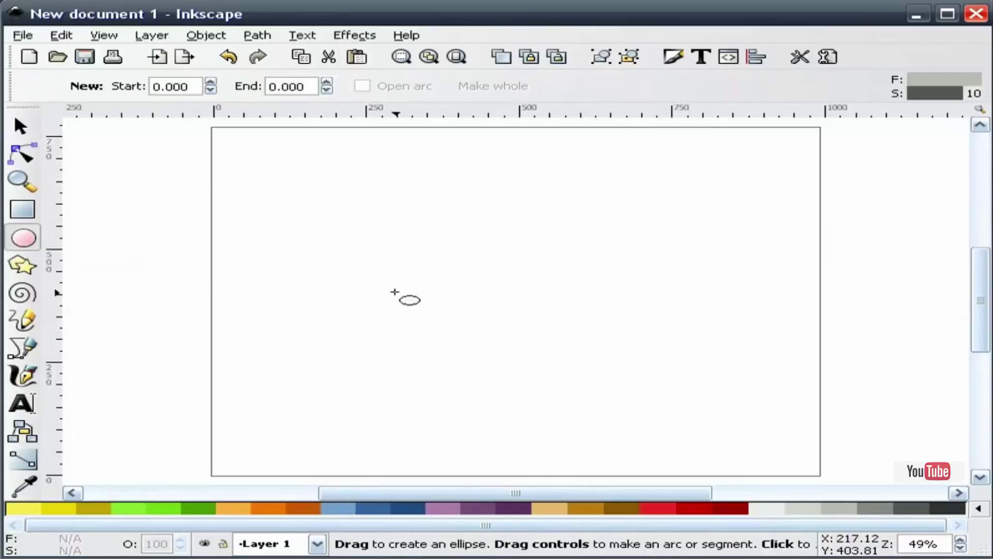
pyautogui.moveTo(380, 194); pyautogui.dragTo(673, 380)
pyautogui.click(21, 126)
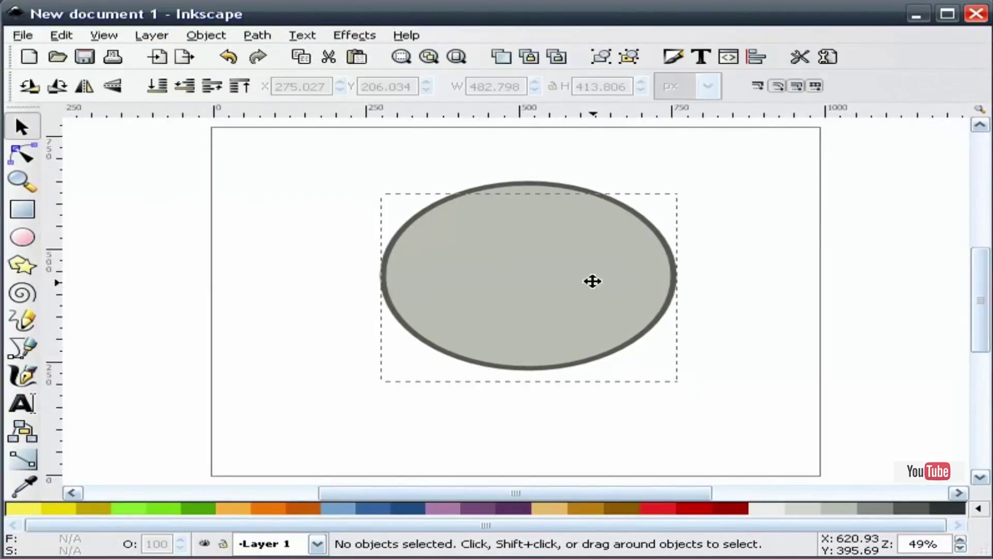
pyautogui.moveTo(592, 279); pyautogui.dragTo(580, 253)
pyautogui.press('Escape')
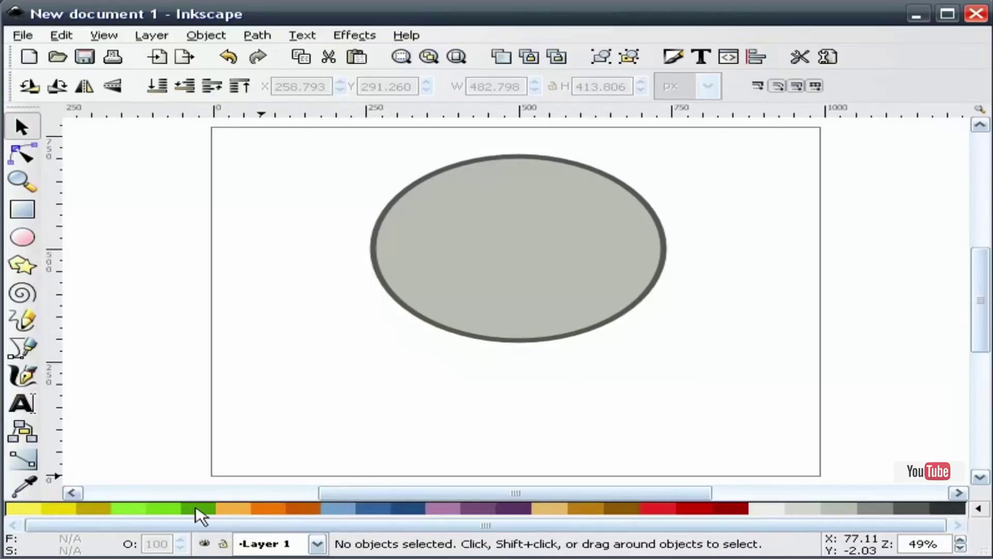
pyautogui.click(532, 269)
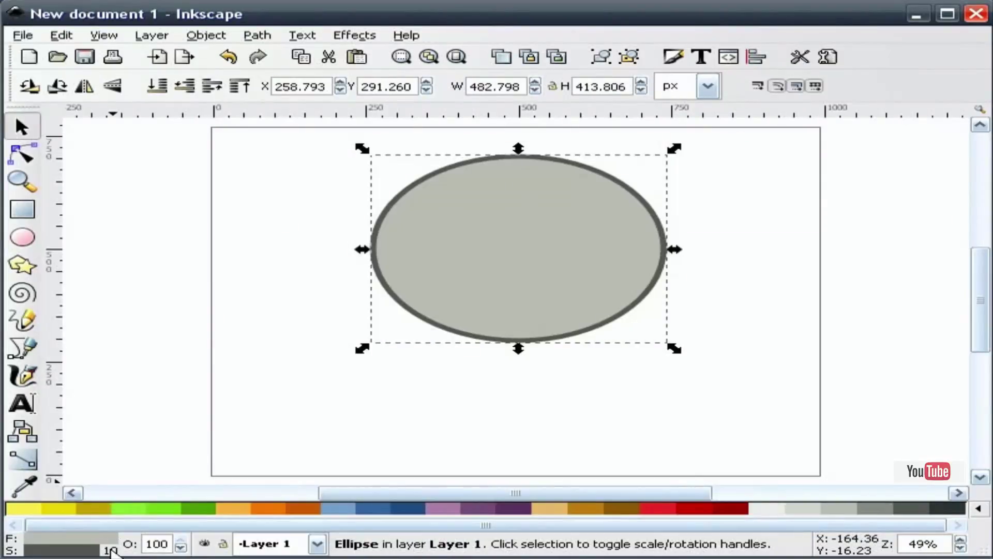
# - Duplicate the big ellipse and shrink the copy to under half size below-left of it
pyautogui.click(477, 406)
pyautogui.click(496, 278)
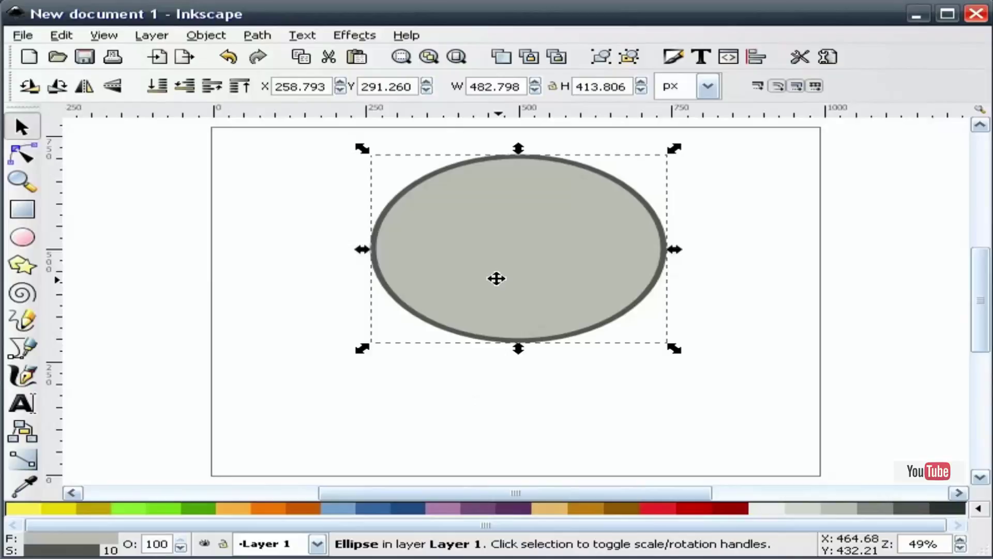
pyautogui.rightClick(497, 279)
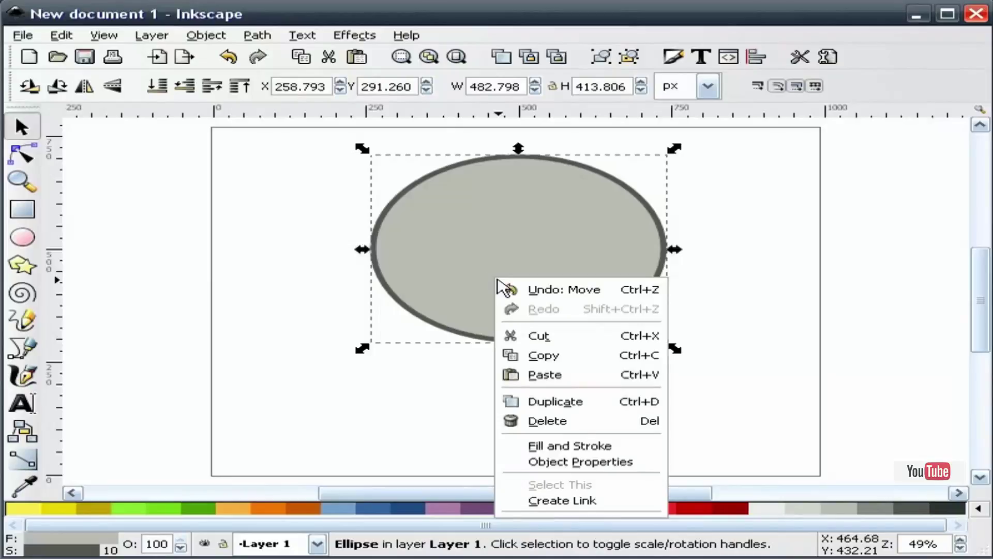
pyautogui.click(558, 404)
pyautogui.moveTo(572, 222); pyautogui.dragTo(438, 336)
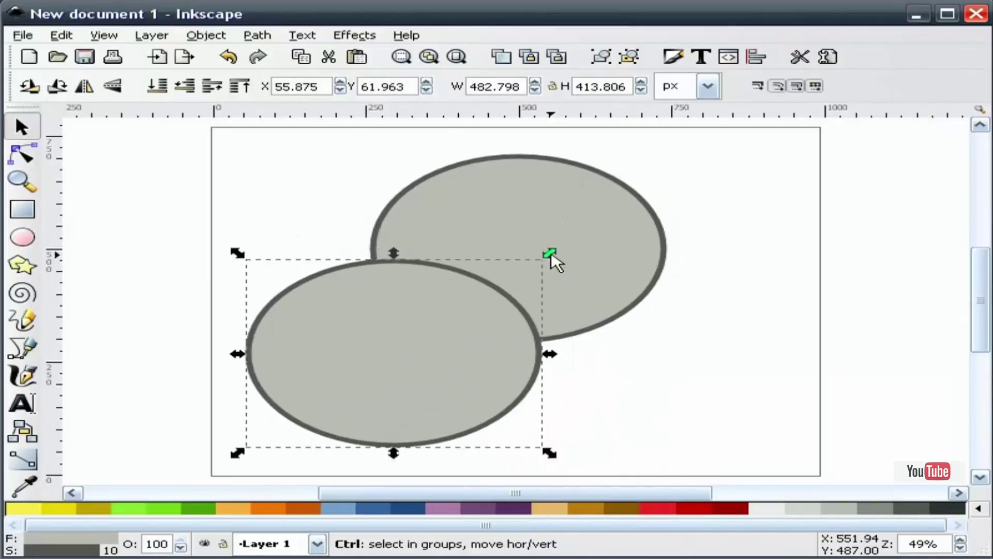
pyautogui.moveTo(549, 255); pyautogui.dragTo(338, 356)
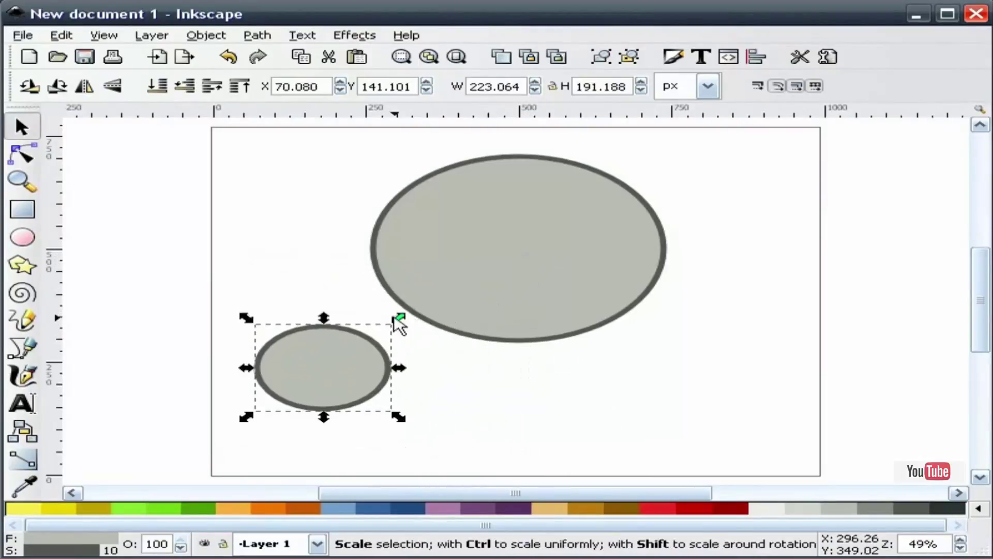
pyautogui.moveTo(397, 322); pyautogui.dragTo(382, 331)
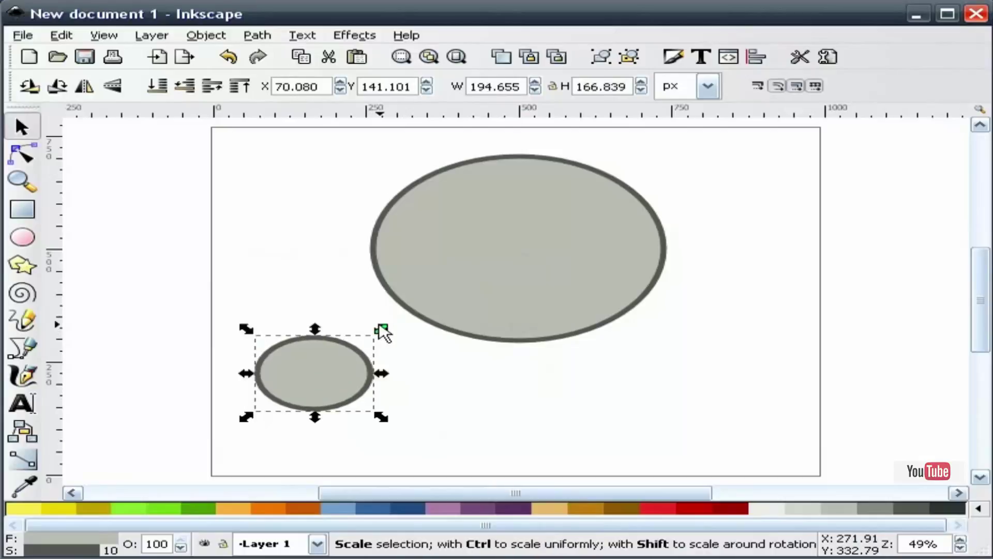
pyautogui.click(424, 370)
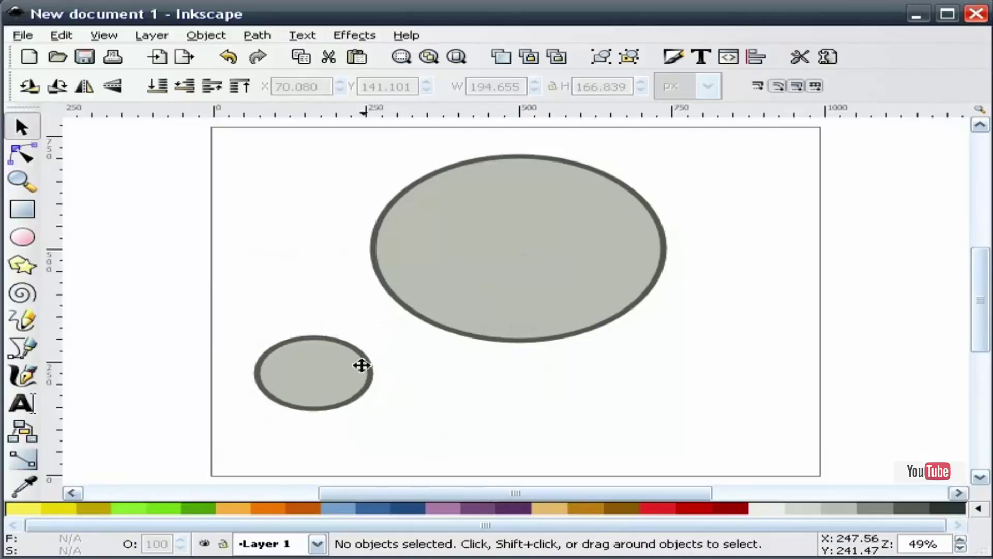
# - Tilt the small ellipse slightly and keep a spare duplicate at the page's top-left
pyautogui.doubleClick(328, 362)
pyautogui.press('F1')
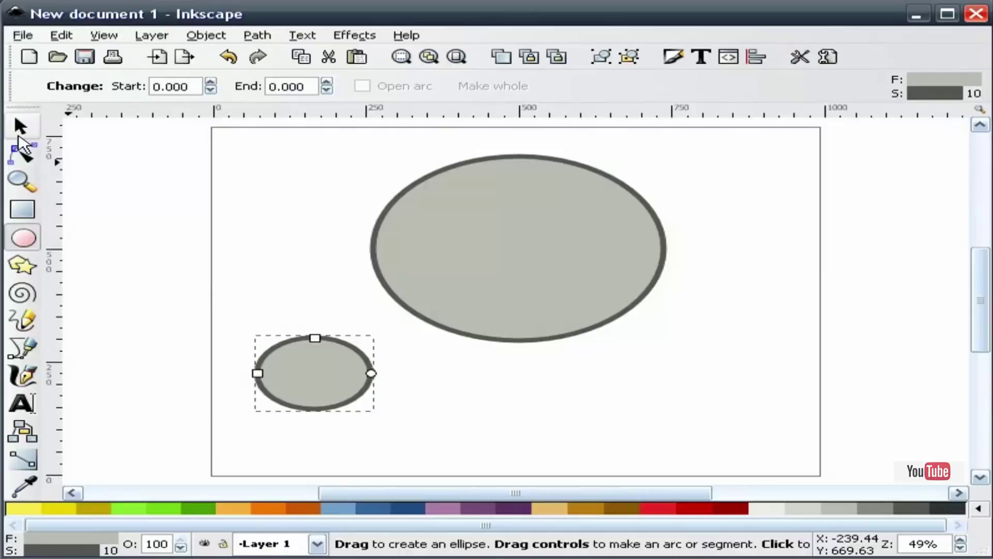
pyautogui.click(346, 362)
pyautogui.moveTo(379, 329); pyautogui.dragTo(397, 348)
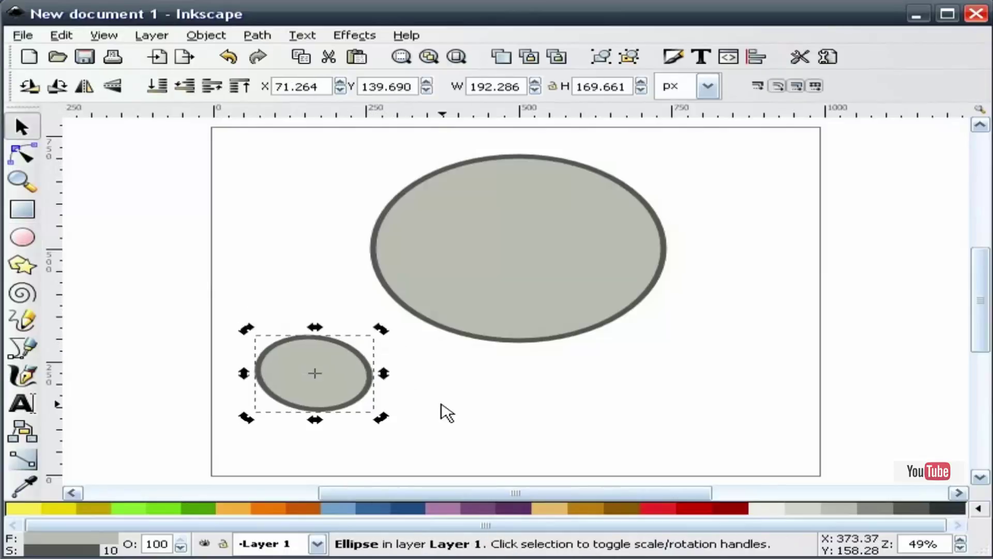
pyautogui.rightClick(332, 373)
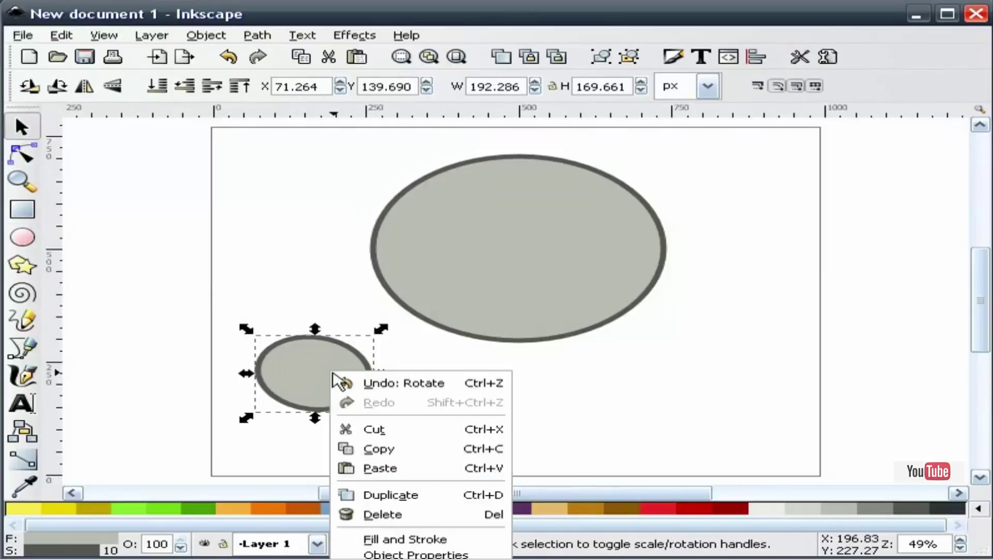
pyautogui.click(383, 496)
pyautogui.moveTo(326, 371); pyautogui.dragTo(296, 173)
pyautogui.click(288, 239)
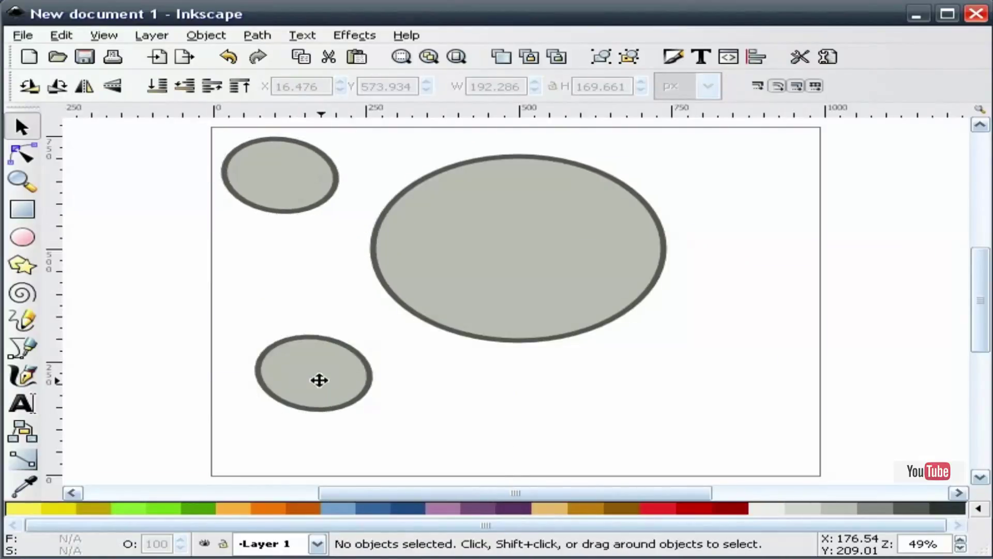
# - Place the small ellipse on the big one's lower left and a mirrored duplicate on its lower right
pyautogui.moveTo(319, 380); pyautogui.dragTo(451, 291)
pyautogui.click(433, 405)
pyautogui.click(448, 306)
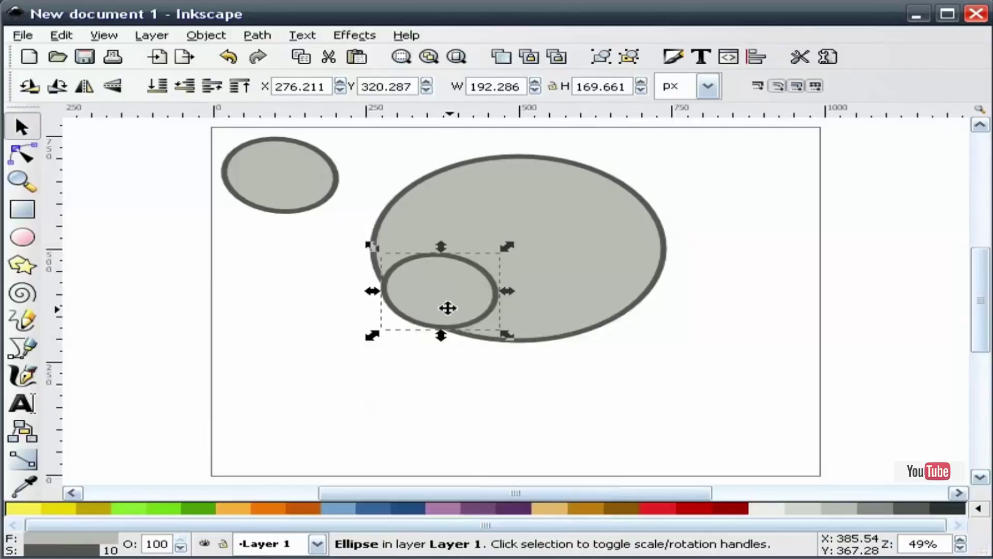
pyautogui.rightClick(448, 306)
pyautogui.click(545, 435)
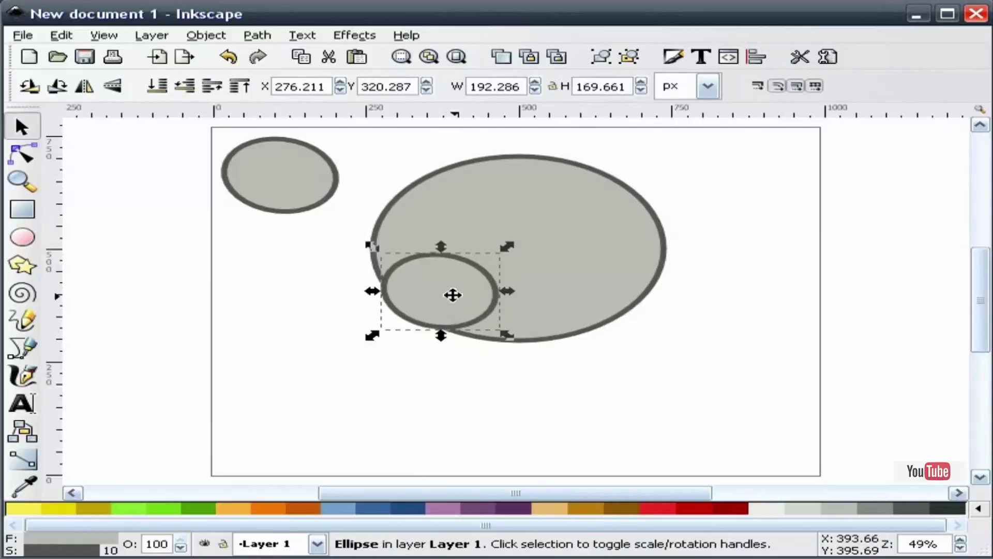
pyautogui.click(87, 90)
pyautogui.moveTo(428, 281); pyautogui.dragTo(601, 288)
pyautogui.press('Escape')
# - Group the two small ellipses and centre them on the big ellipse's vertical axis
pyautogui.click(607, 306)
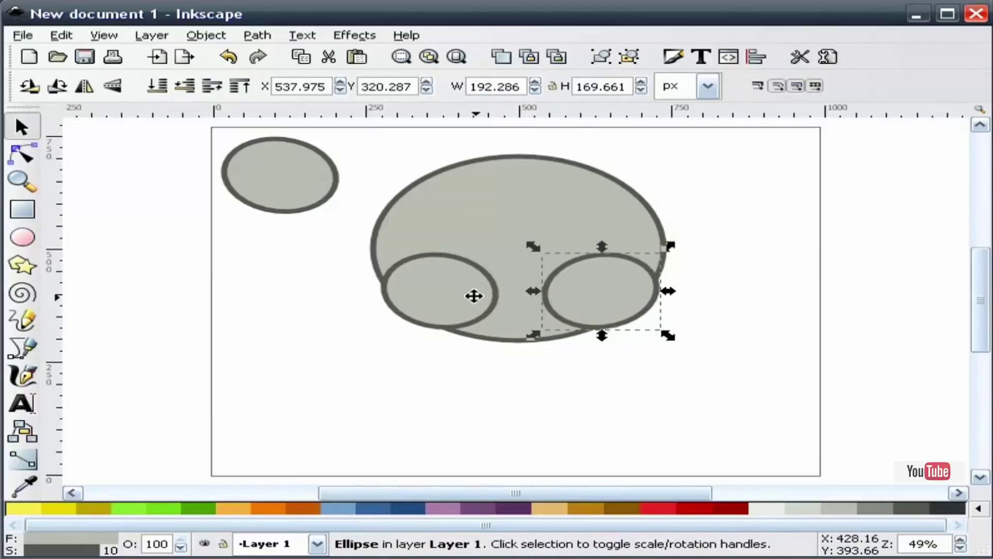
pyautogui.keyDown('shift'); pyautogui.click(474, 295); pyautogui.keyUp('shift')
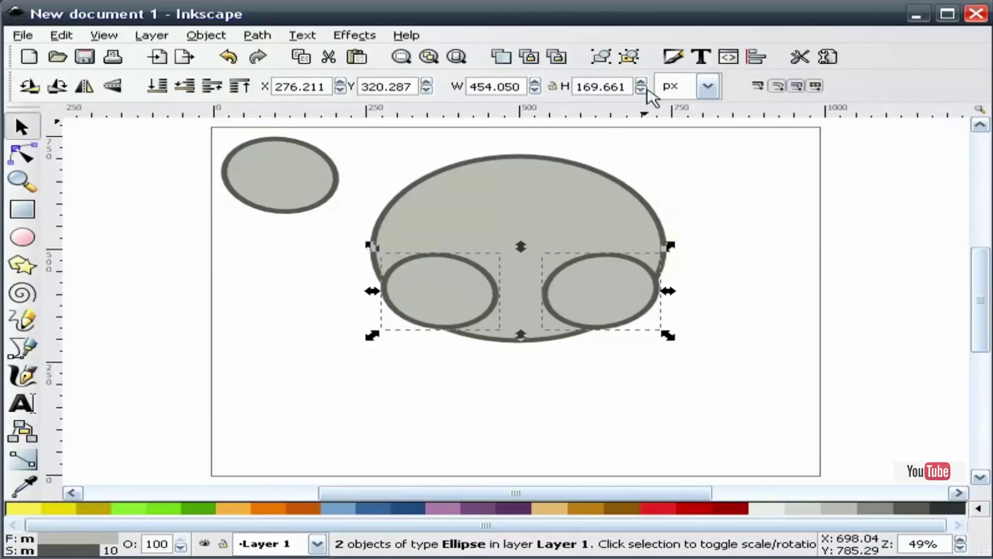
pyautogui.click(601, 58)
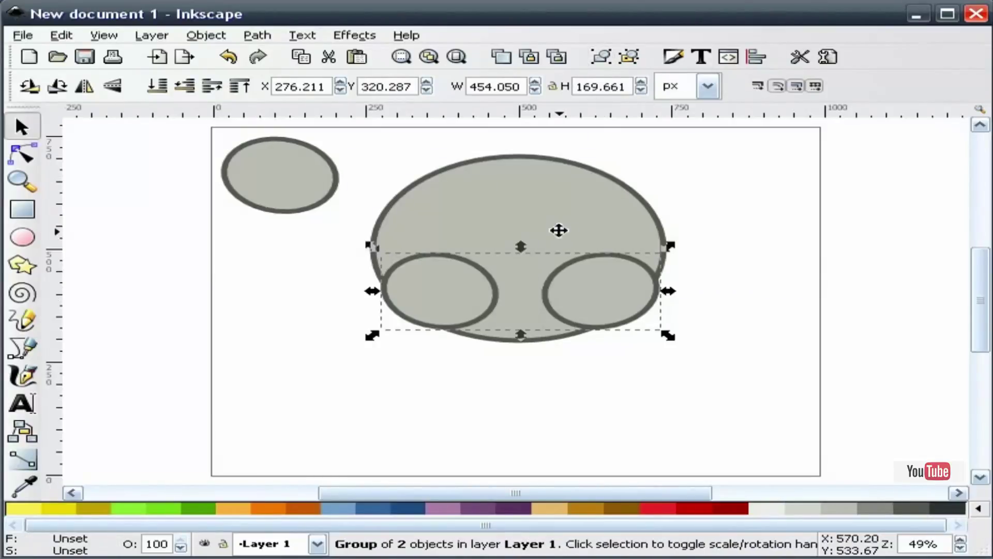
pyautogui.keyDown('shift'); pyautogui.click(553, 221); pyautogui.keyUp('shift')
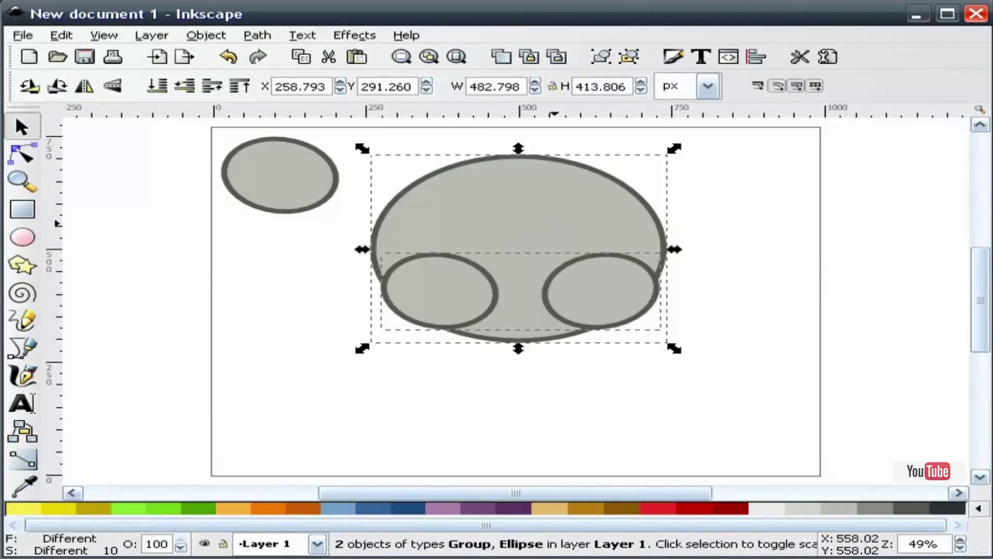
pyautogui.click(755, 58)
pyautogui.click(796, 176)
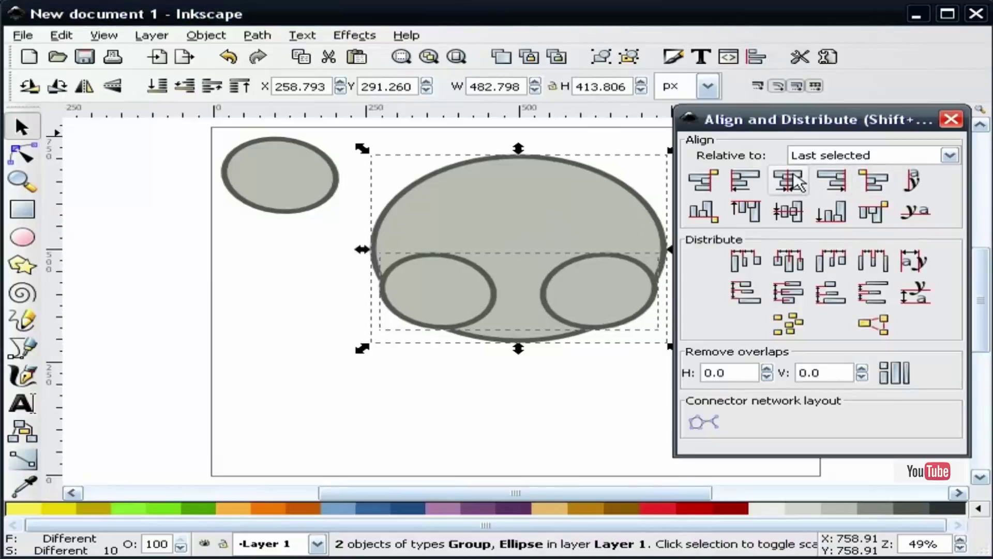
pyautogui.click(951, 120)
pyautogui.click(809, 355)
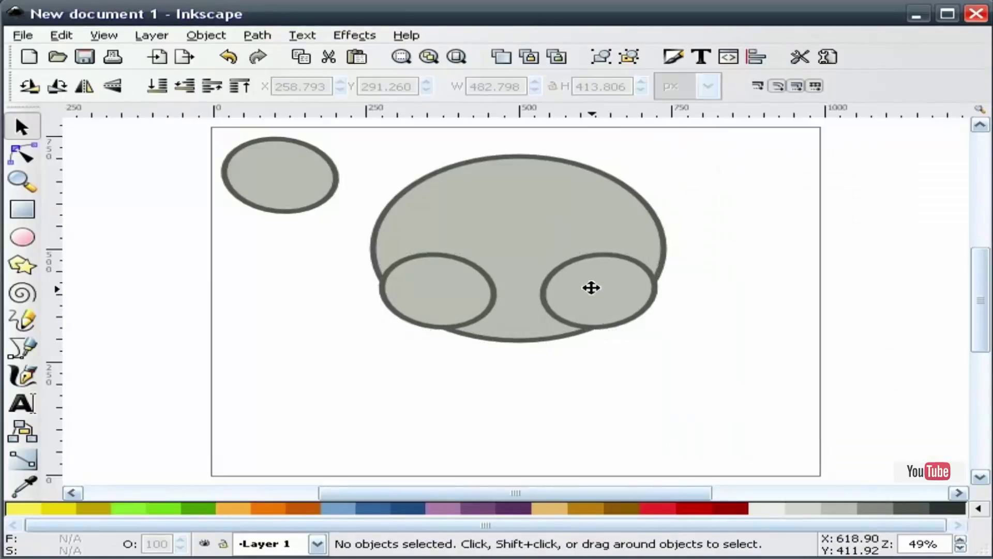
# - Union the big ellipse and both small ellipses into one skull-shaped outline
pyautogui.click(591, 287)
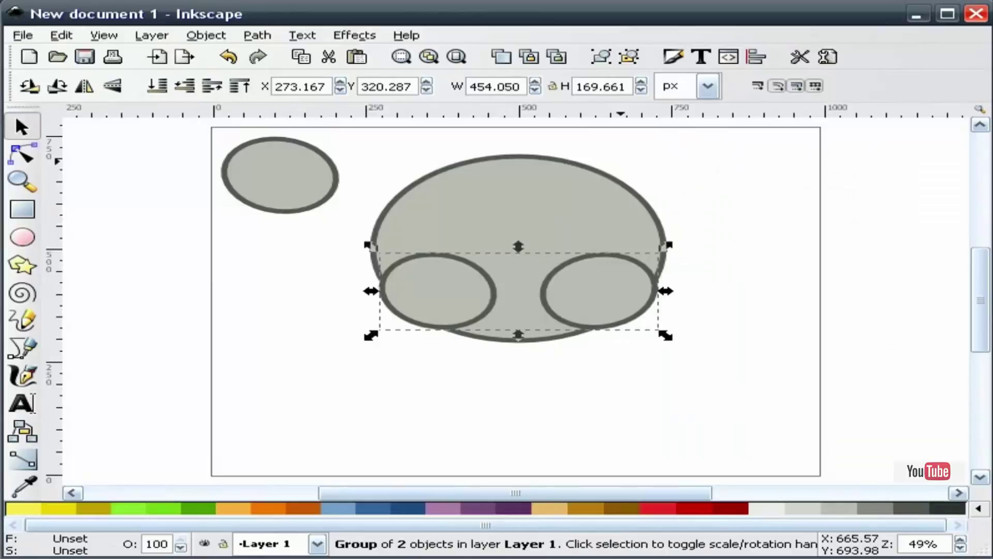
pyautogui.click(761, 321)
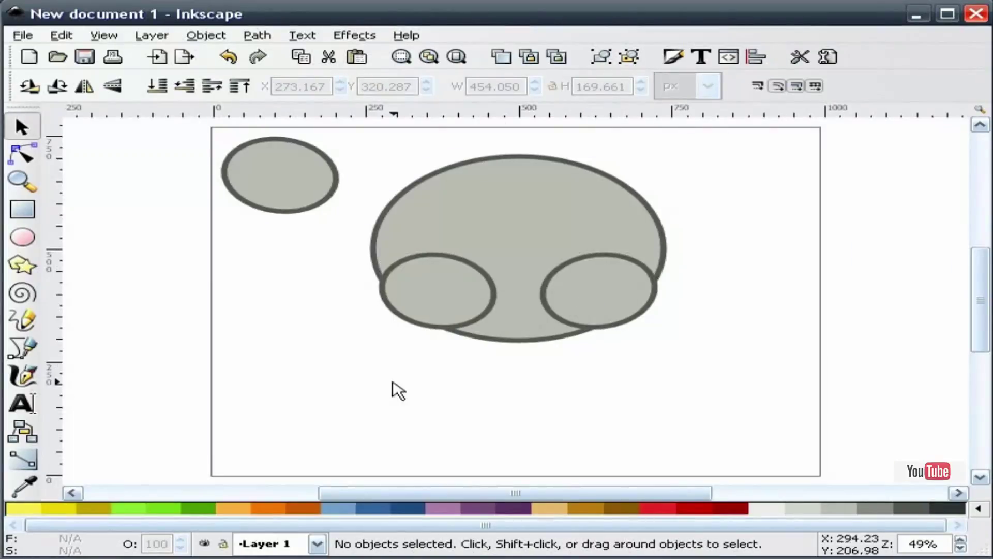
pyautogui.moveTo(338, 384); pyautogui.dragTo(736, 141)
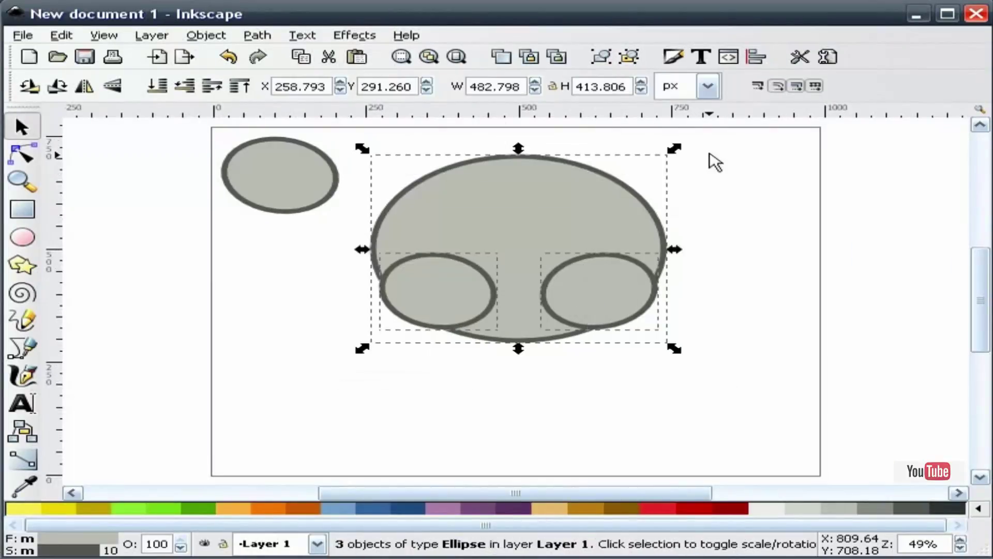
pyautogui.click(257, 37)
pyautogui.click(291, 123)
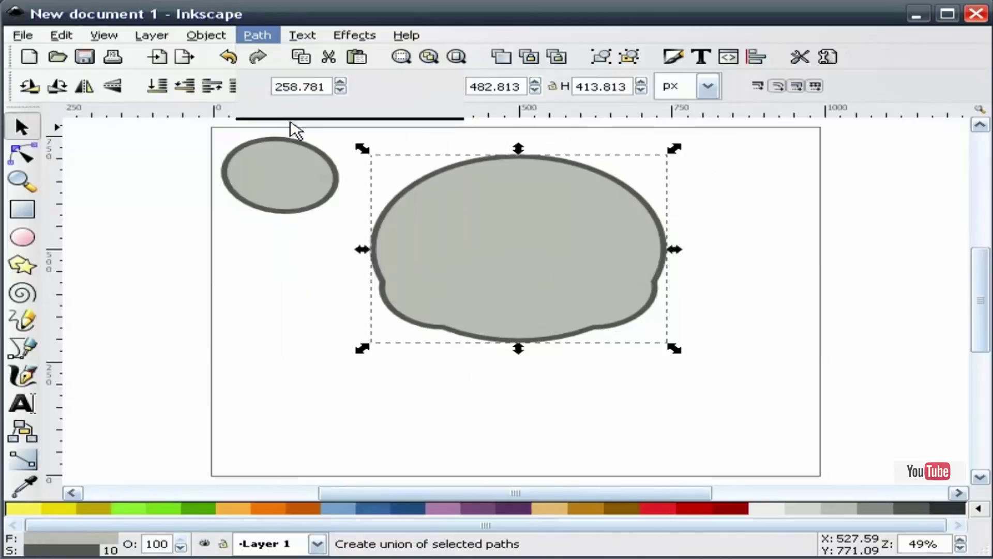
pyautogui.click(762, 314)
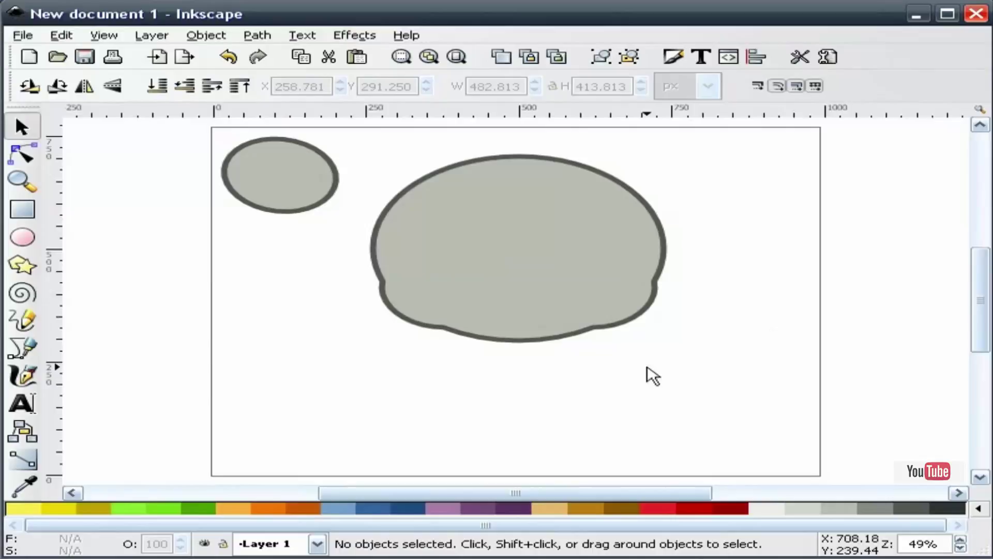
# - Draw a jaw rectangle across the bottom of the head
pyautogui.click(21, 211)
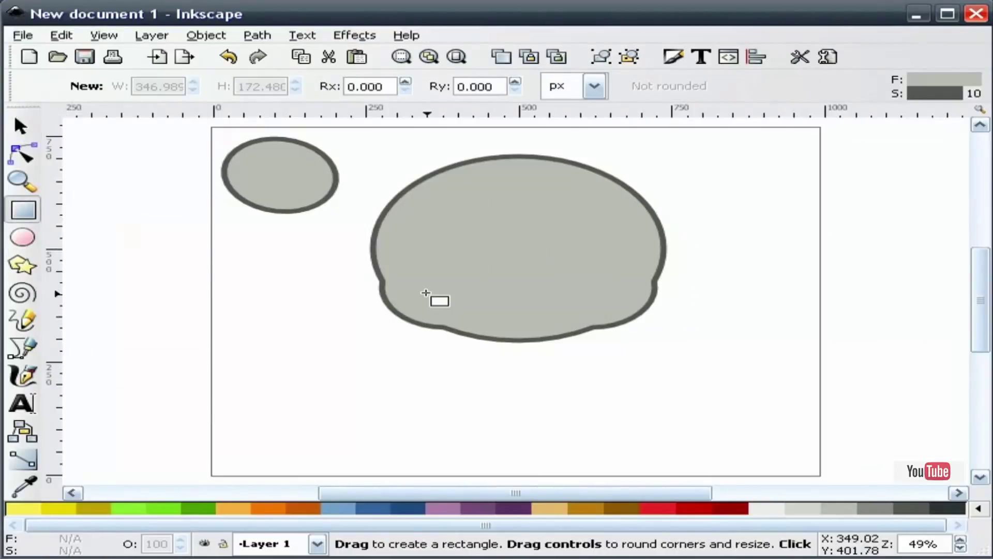
pyautogui.moveTo(424, 297); pyautogui.dragTo(625, 360)
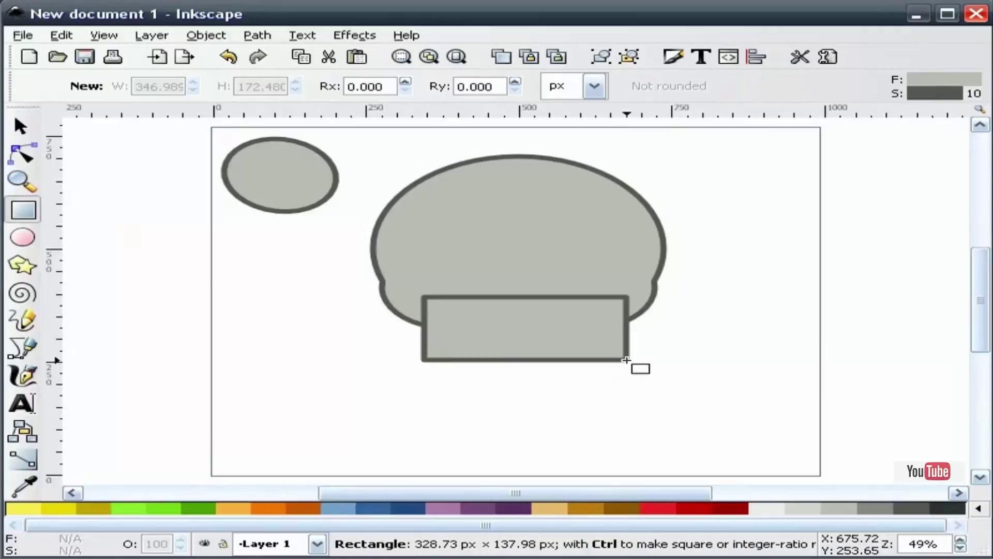
pyautogui.moveTo(626, 360); pyautogui.dragTo(626, 360)
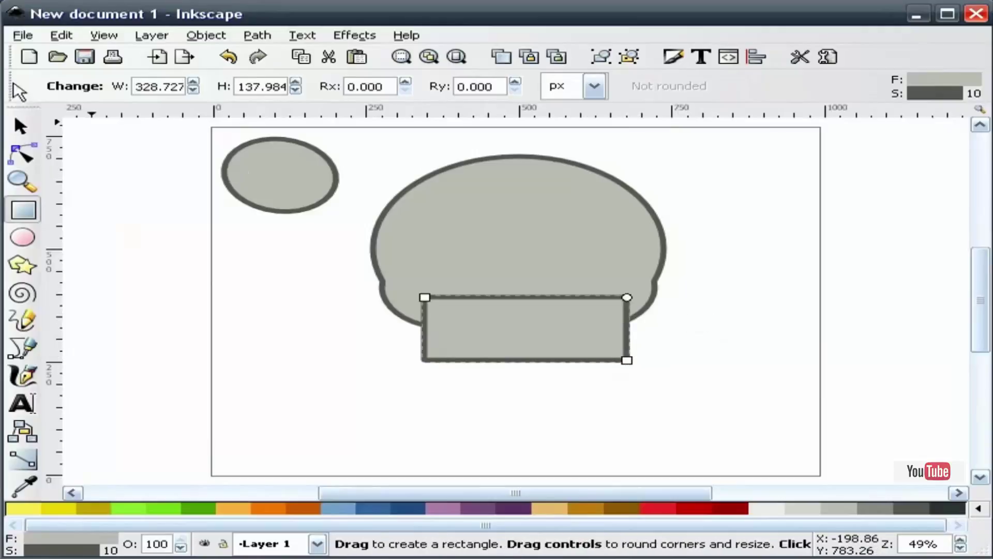
# - Centre the 338.727 × 147.984 px jaw rectangle horizontally on the head
pyautogui.click(21, 126)
pyautogui.press('Escape')
pyautogui.click(504, 321)
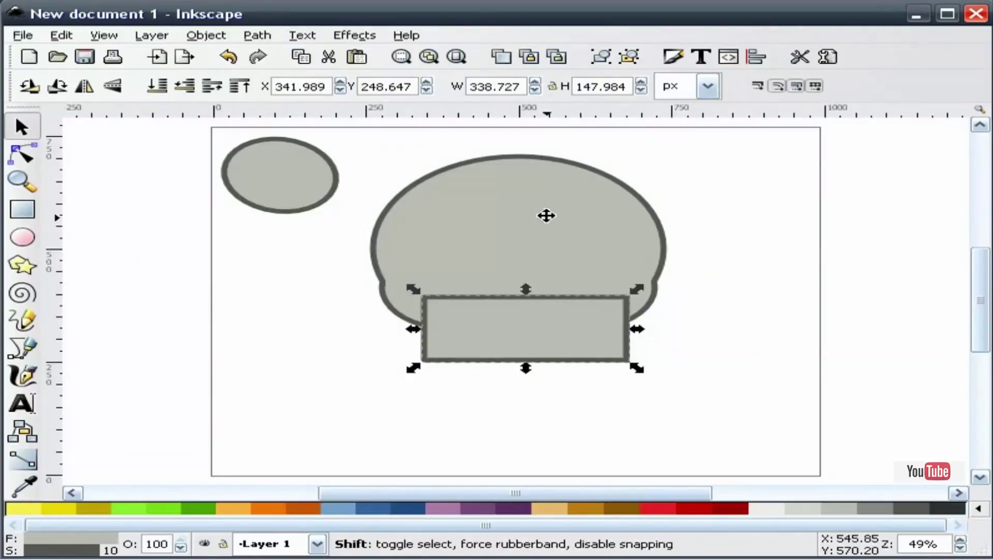
pyautogui.keyDown('shift'); pyautogui.click(546, 215); pyautogui.keyUp('shift')
pyautogui.click(758, 57)
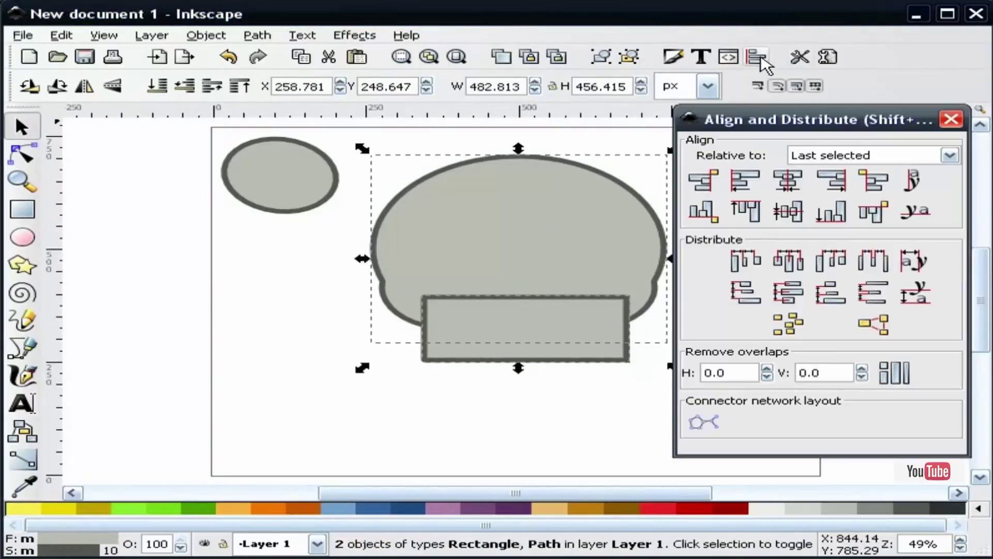
pyautogui.click(792, 182)
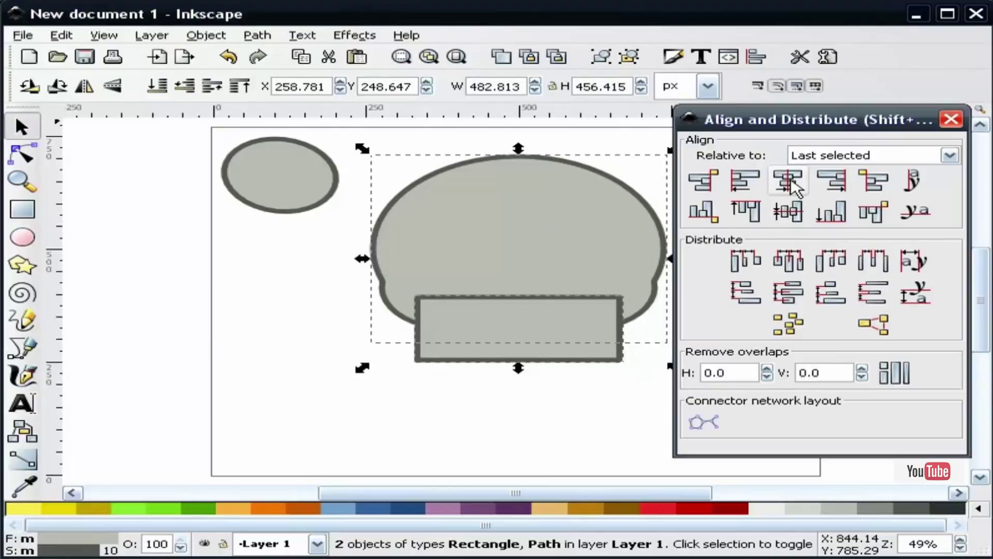
pyautogui.click(952, 120)
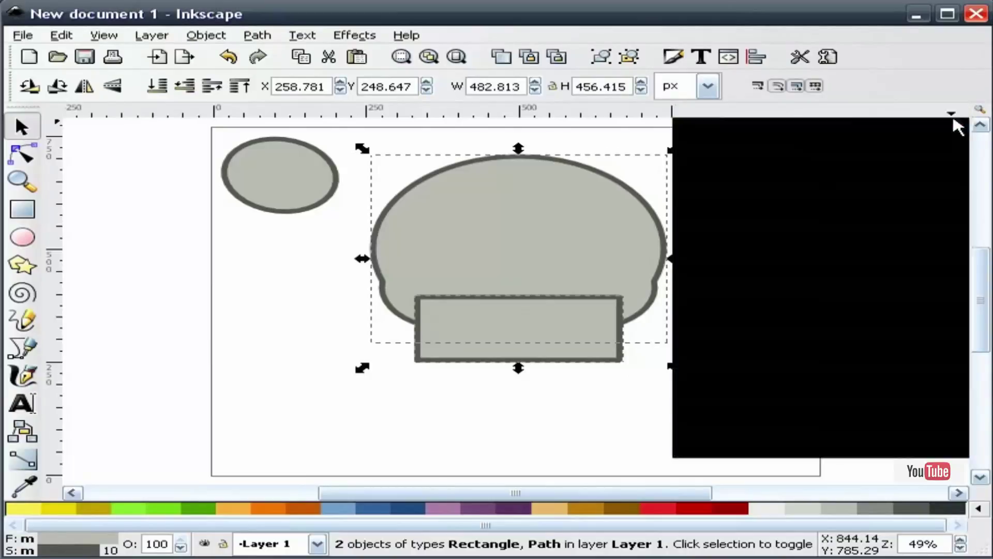
# - Convert the jaw rectangle to a path and bow its bottom edge downward
pyautogui.click(725, 393)
pyautogui.click(517, 341)
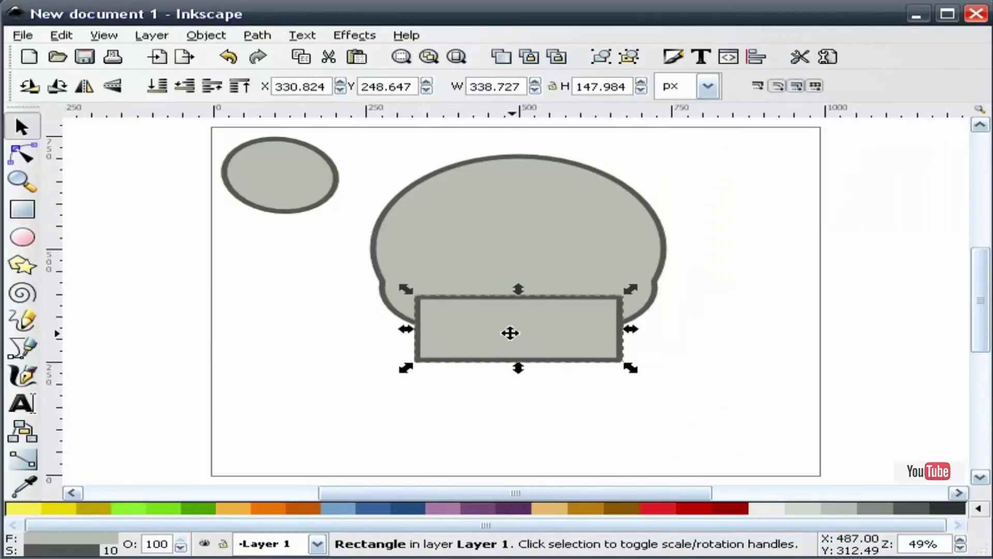
pyautogui.click(253, 37)
pyautogui.click(268, 59)
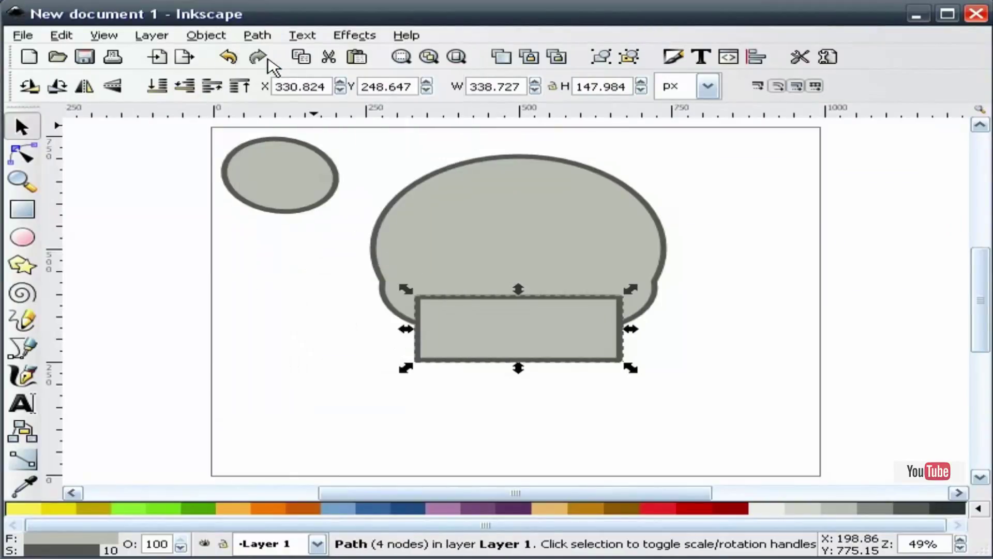
pyautogui.click(25, 154)
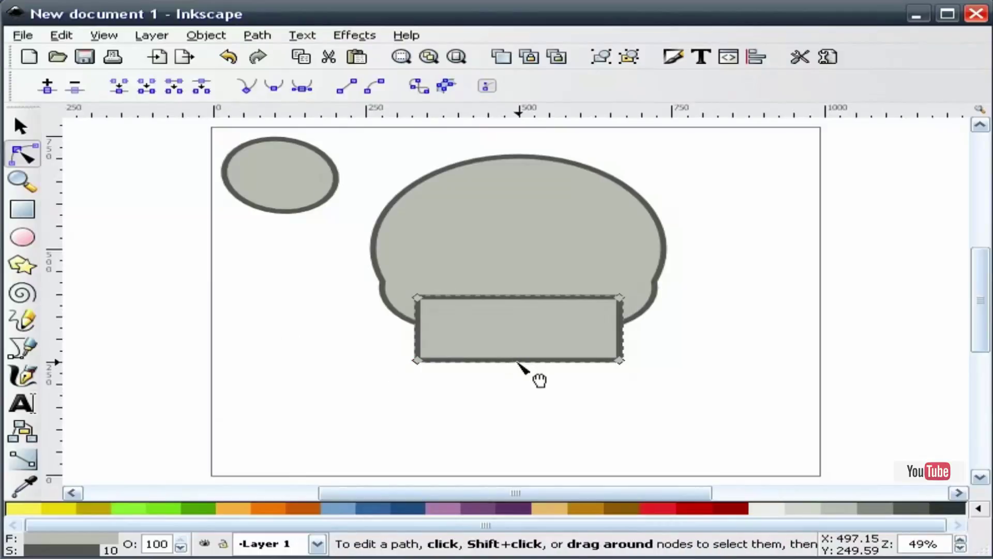
pyautogui.moveTo(518, 362); pyautogui.dragTo(515, 369)
# - Union the head and jaw into one 482.813 × 474.672 px skull silhouette
pyautogui.click(21, 126)
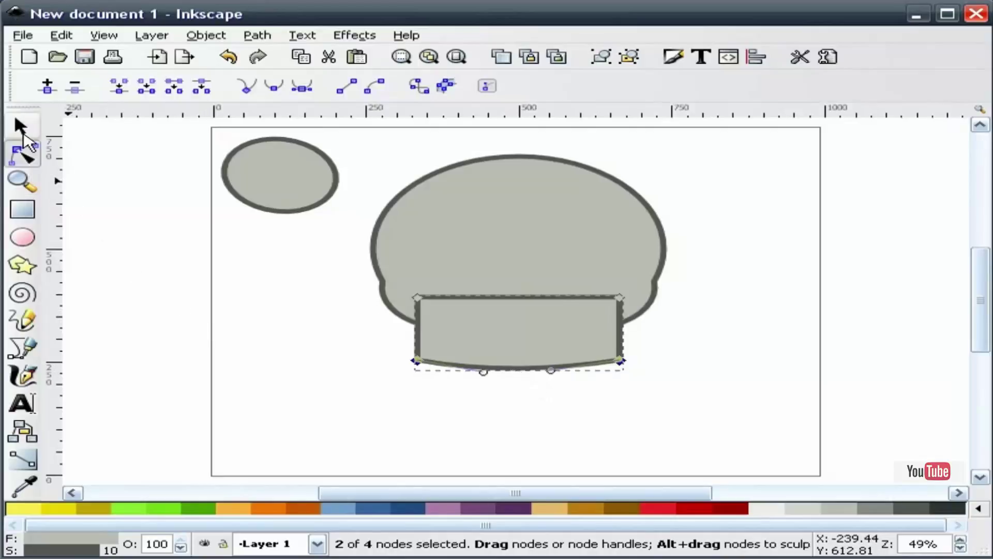
pyautogui.click(162, 240)
pyautogui.moveTo(339, 424); pyautogui.dragTo(741, 148)
pyautogui.click(257, 36)
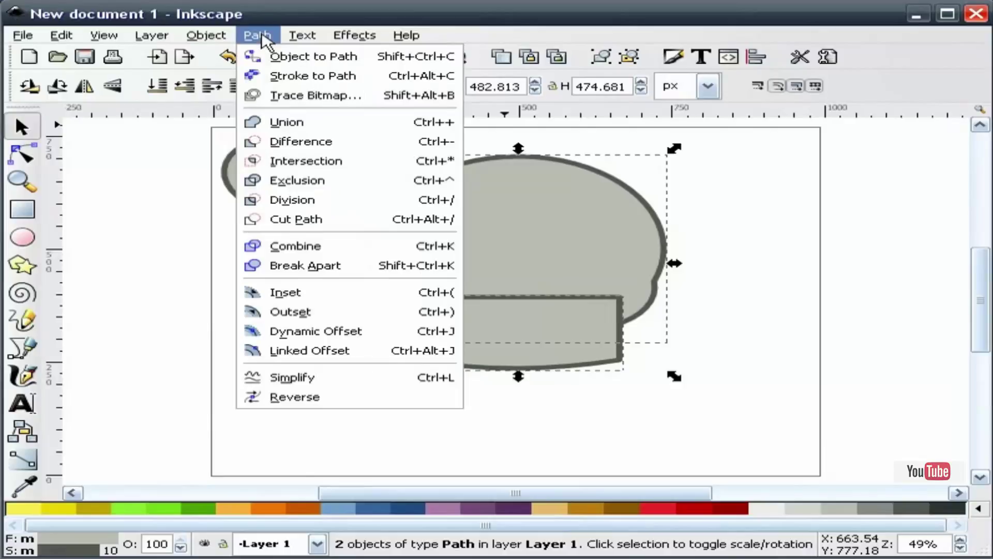
pyautogui.click(280, 122)
pyautogui.click(786, 275)
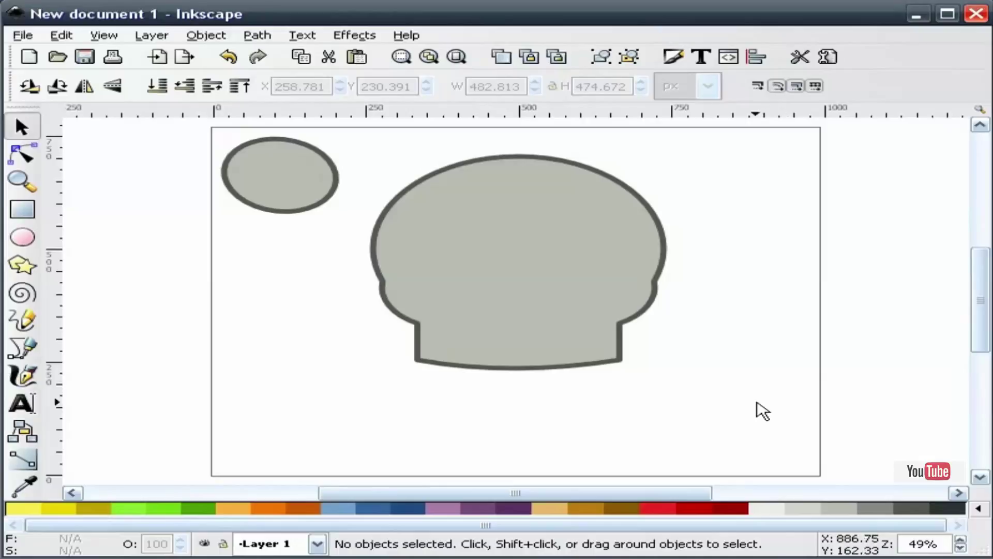
# - Move the spare small ellipse into the skull's lower left as an eye and fill it dark grey
pyautogui.click(255, 177)
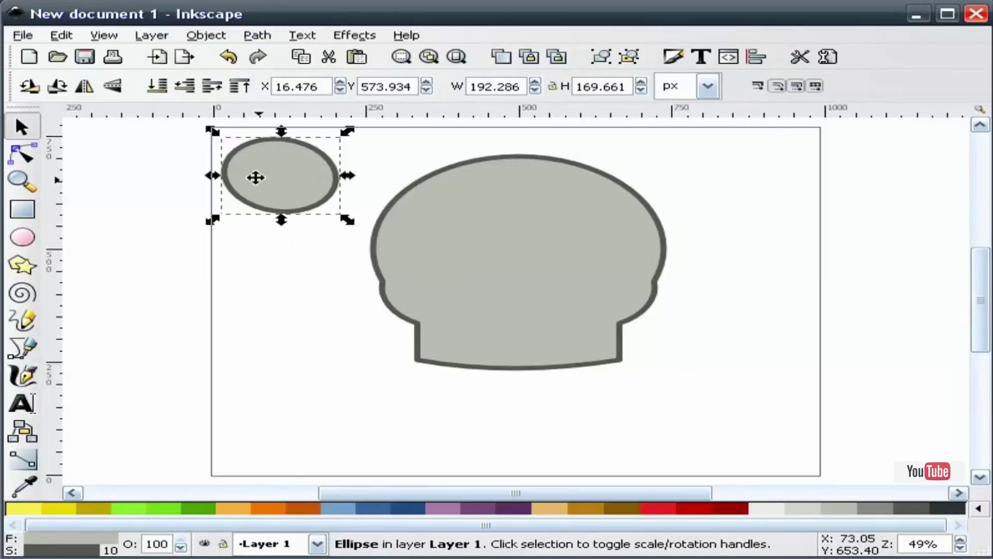
pyautogui.moveTo(255, 178); pyautogui.dragTo(439, 288)
pyautogui.click(236, 323)
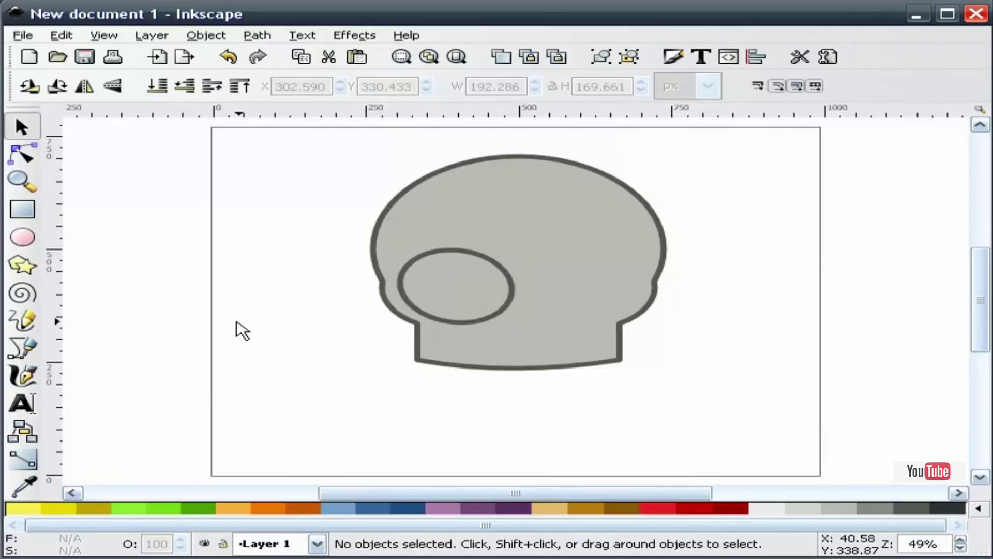
pyautogui.click(491, 276)
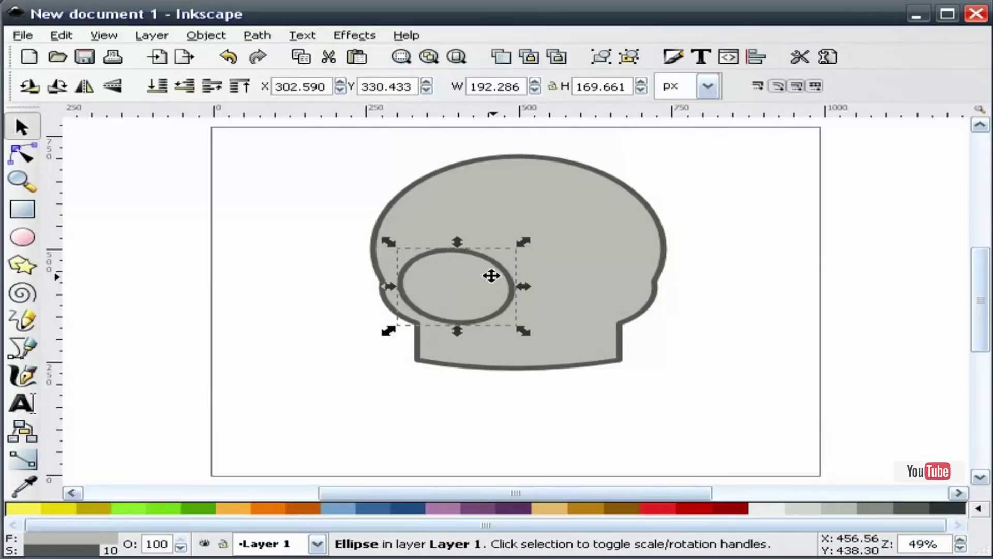
pyautogui.click(745, 332)
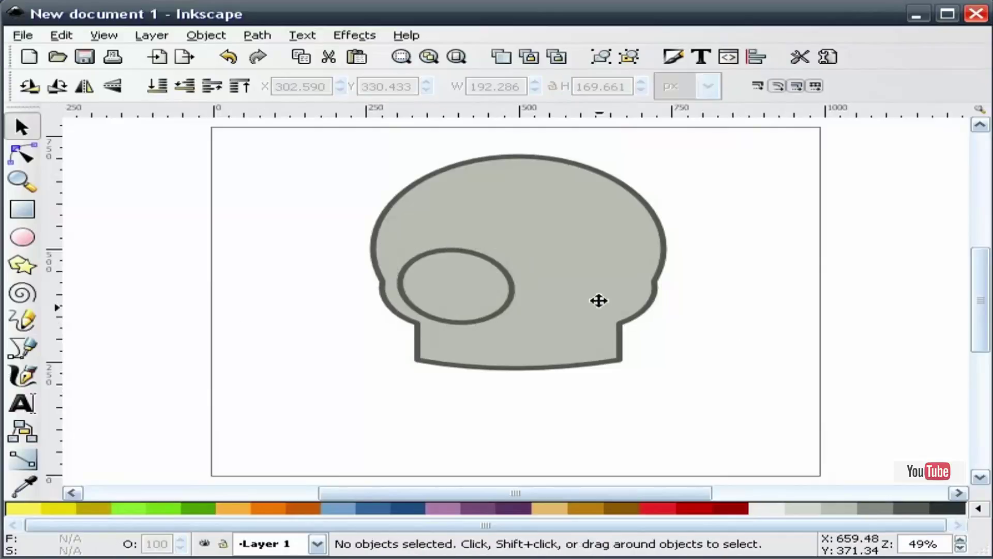
pyautogui.click(485, 288)
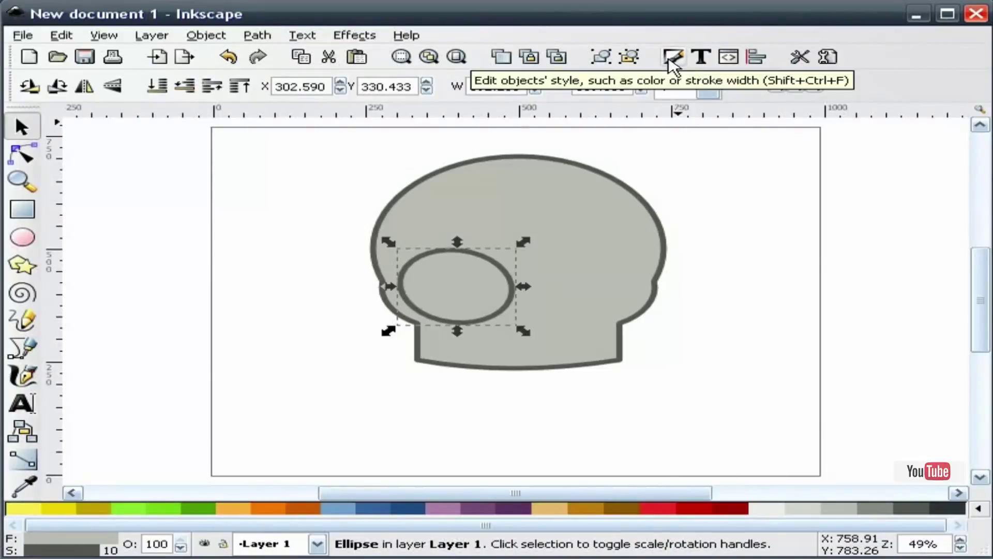
pyautogui.click(872, 510)
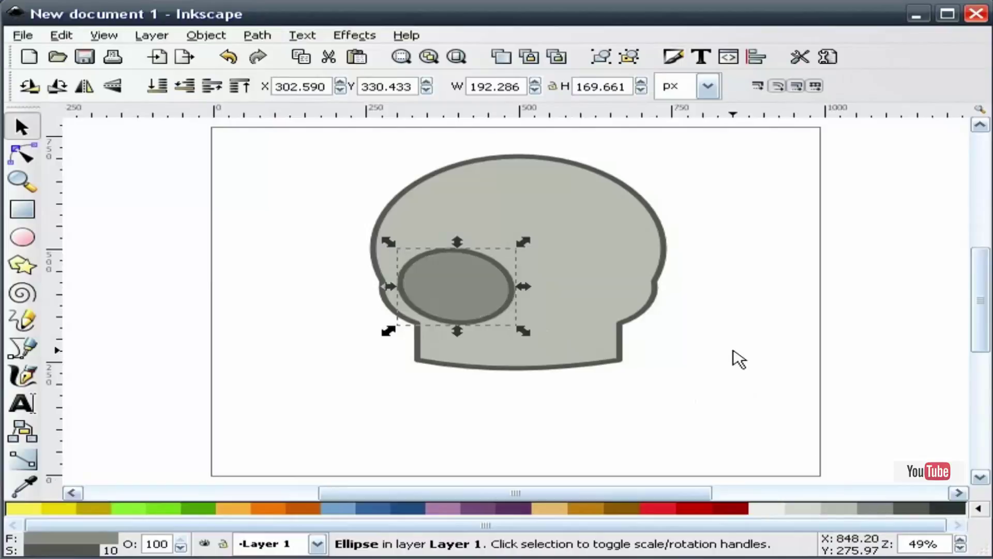
# - Fill the eye with a radial gradient: first stop alpha 0, outer stop alpha 255 in #888a85 grey
pyautogui.click(674, 56)
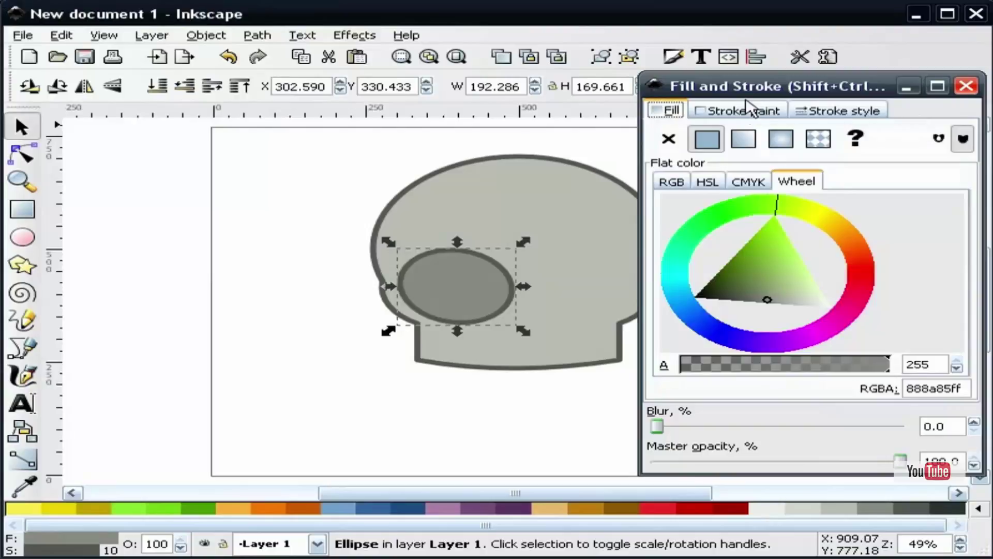
pyautogui.click(782, 140)
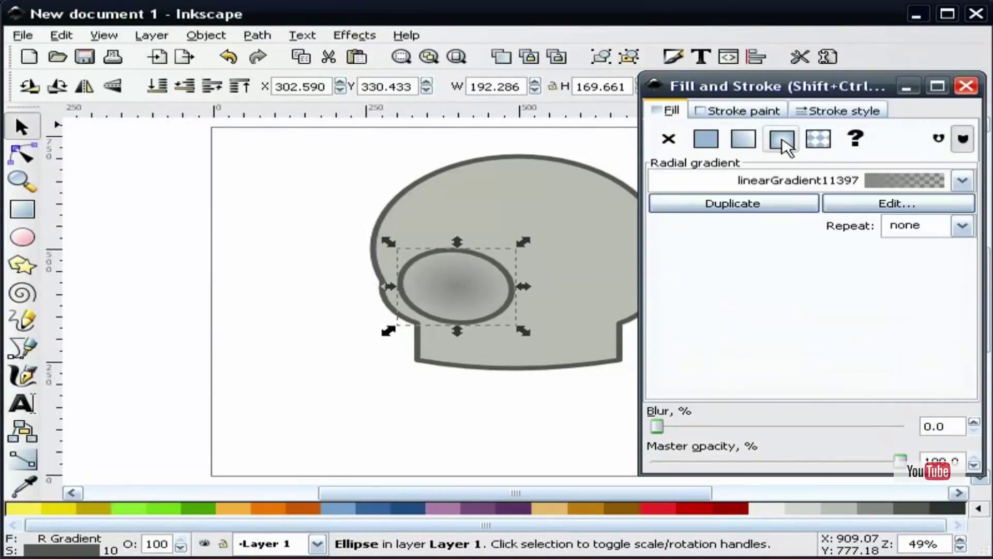
pyautogui.click(891, 206)
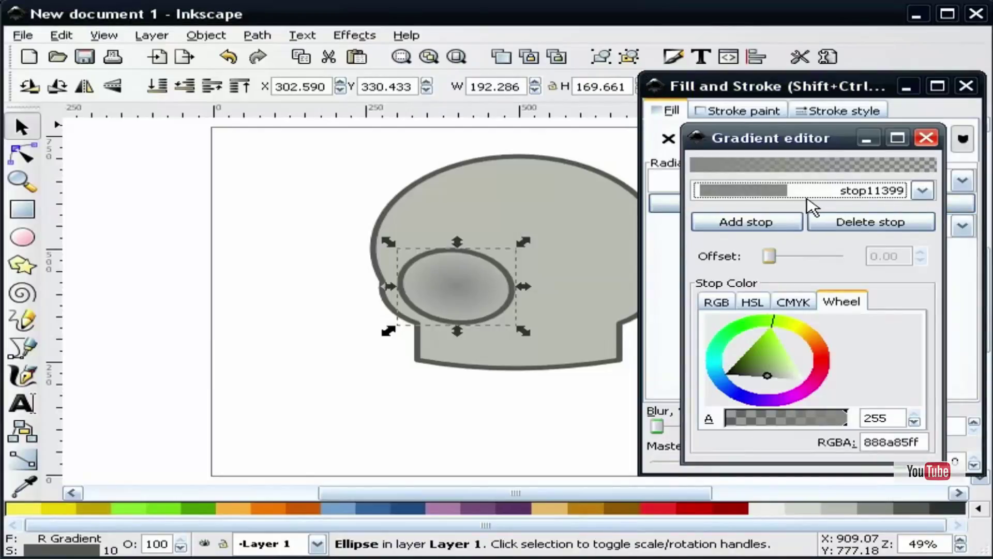
pyautogui.click(923, 191)
pyautogui.click(776, 192)
pyautogui.moveTo(838, 423); pyautogui.dragTo(723, 419)
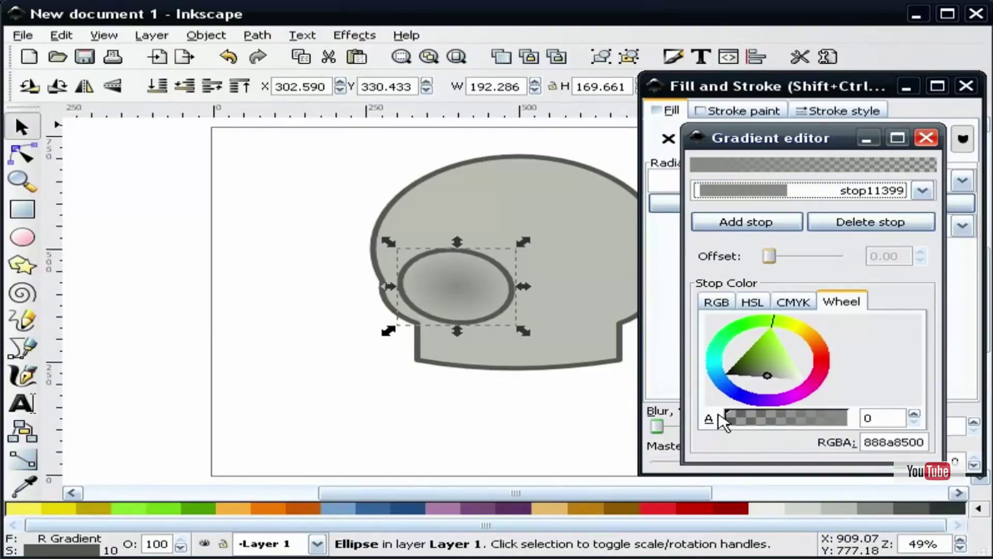
pyautogui.click(923, 190)
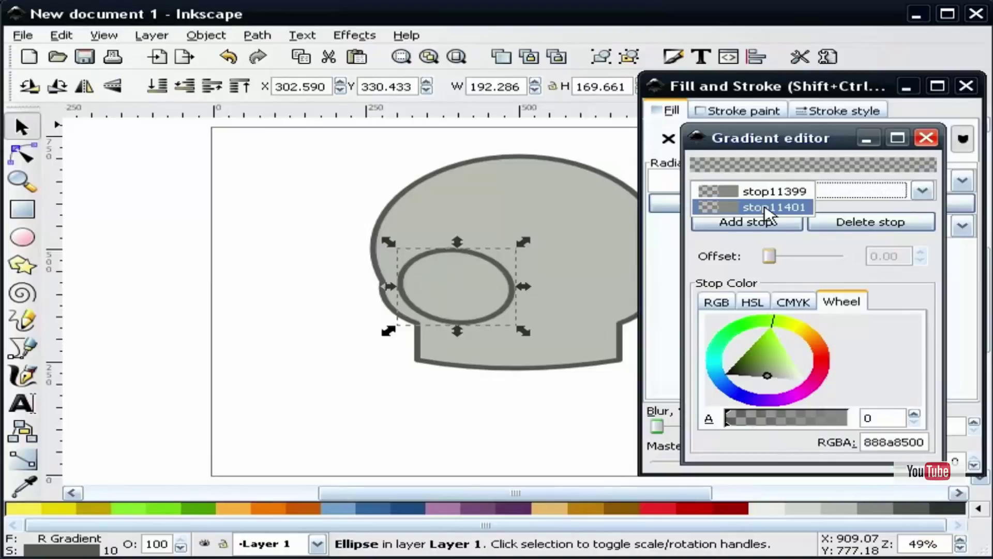
pyautogui.click(766, 216)
pyautogui.moveTo(759, 427); pyautogui.dragTo(865, 420)
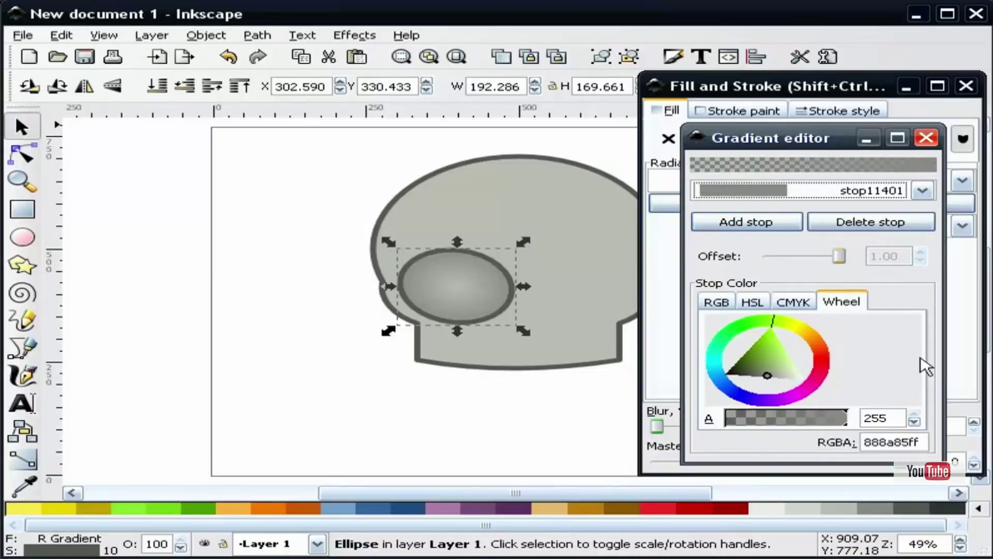
pyautogui.click(926, 138)
pyautogui.click(965, 86)
pyautogui.click(801, 309)
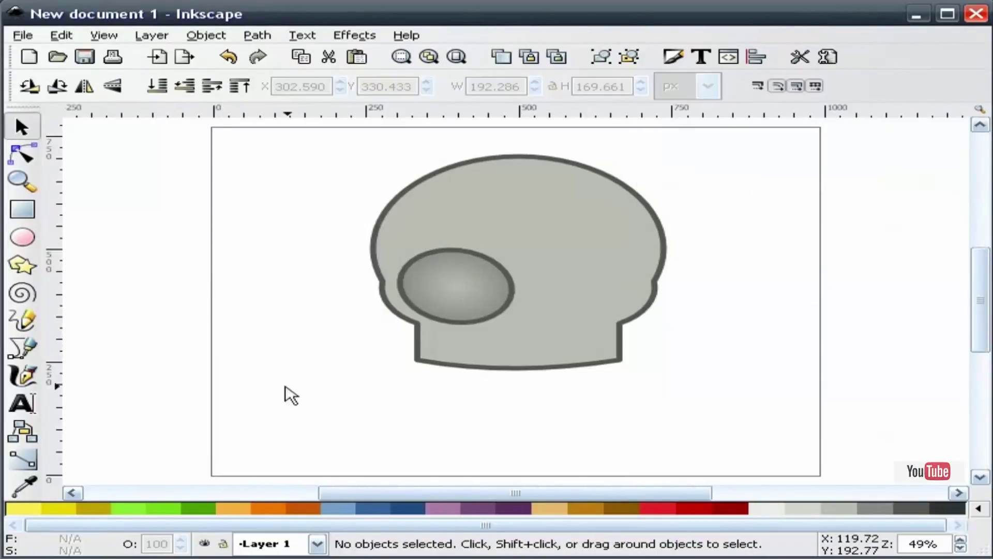
# - Duplicate the eye, mirror it into the right eye position, and nudge the left eye slightly left
pyautogui.click(470, 277)
pyautogui.rightClick(470, 277)
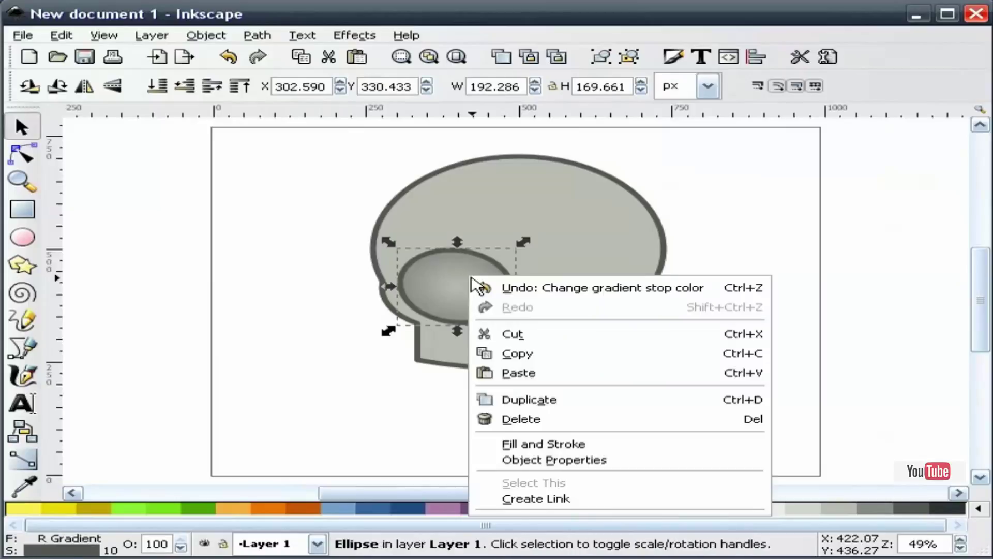
pyautogui.click(529, 401)
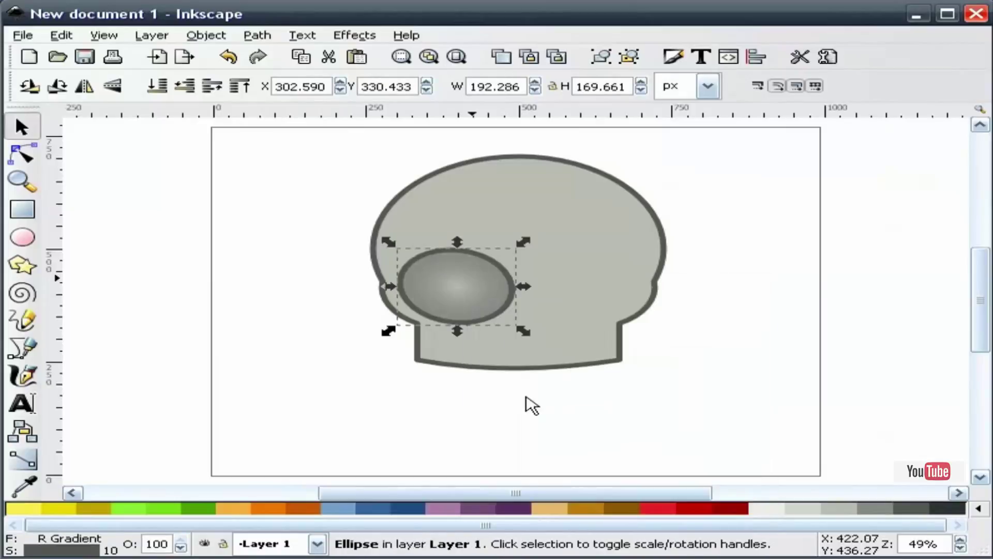
pyautogui.click(85, 89)
pyautogui.moveTo(462, 282); pyautogui.dragTo(590, 282)
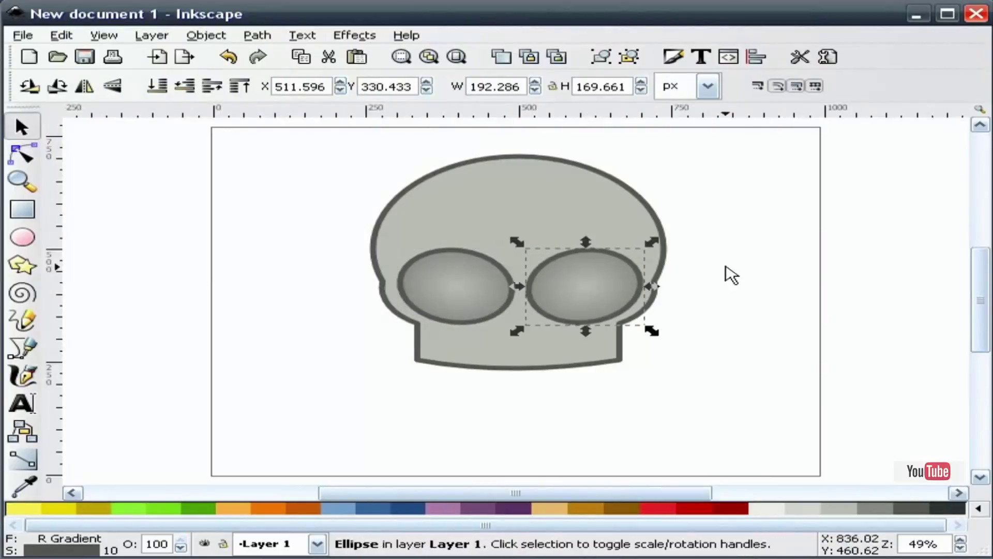
pyautogui.click(727, 272)
pyautogui.keyDown('ctrl'); pyautogui.click(465, 288); pyautogui.keyUp('ctrl')
pyautogui.moveTo(463, 291); pyautogui.dragTo(458, 289)
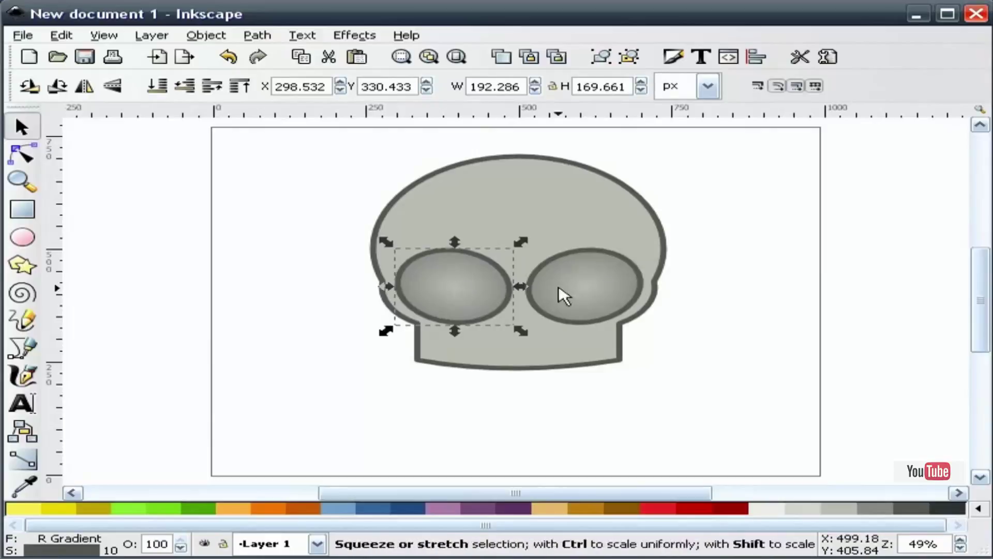
# - Group both eyes and centre the group horizontally on the skull
pyautogui.click(747, 259)
pyautogui.click(623, 297)
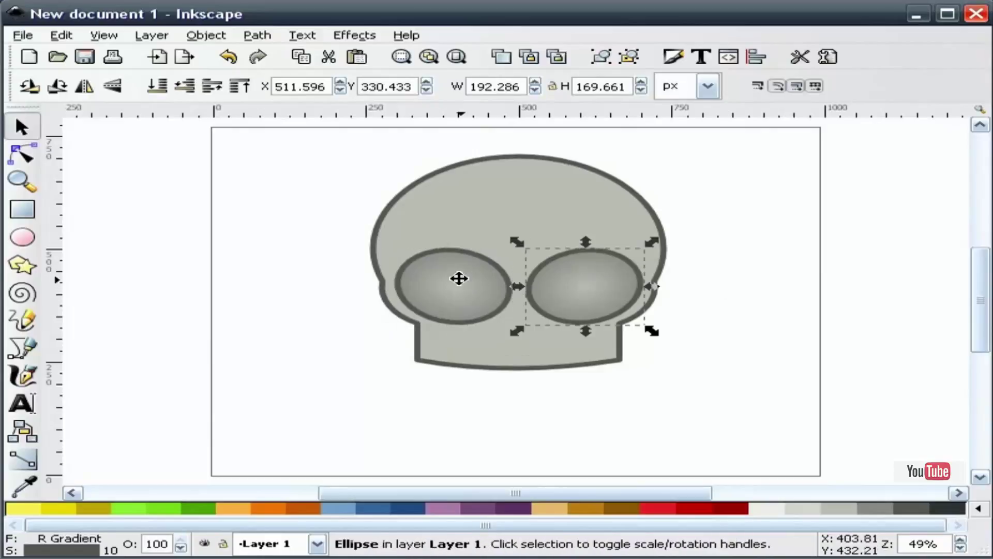
pyautogui.keyDown('shift'); pyautogui.click(459, 279); pyautogui.keyUp('shift')
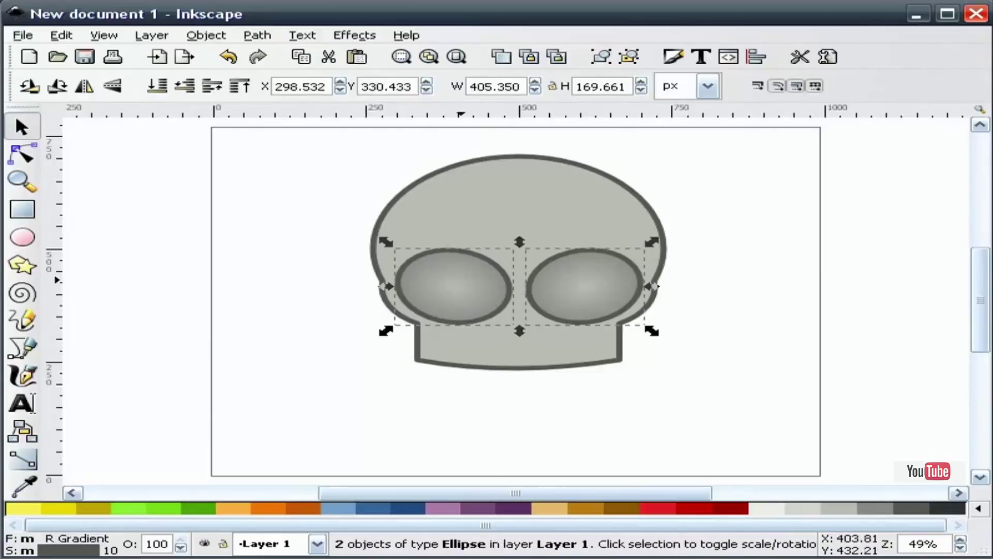
pyautogui.click(600, 58)
pyautogui.keyDown('shift'); pyautogui.click(527, 213); pyautogui.keyUp('shift')
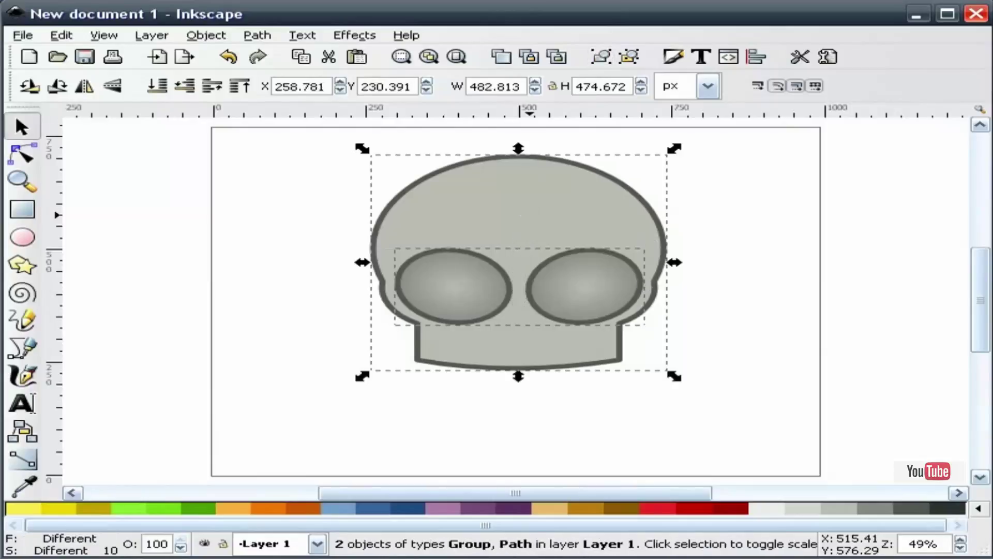
pyautogui.click(756, 56)
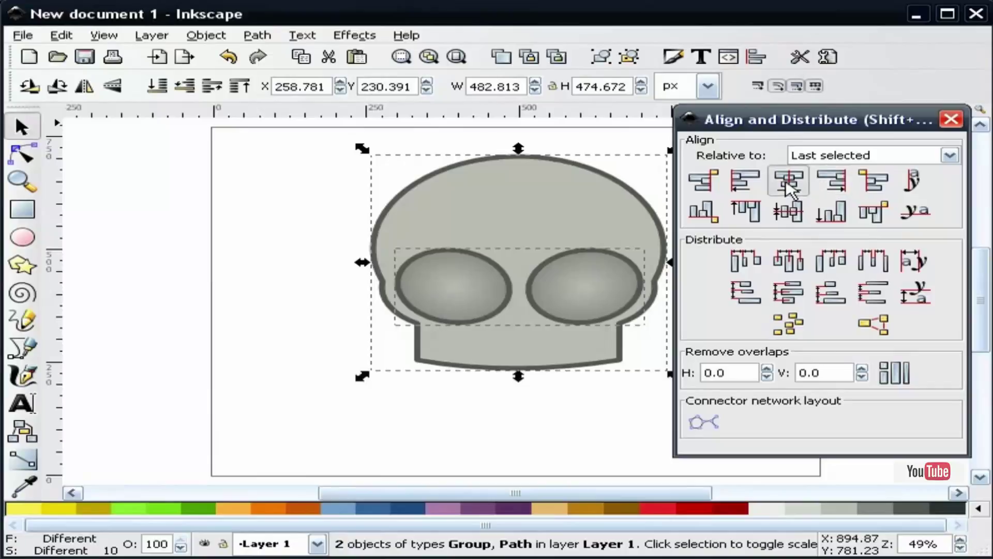
pyautogui.click(787, 187)
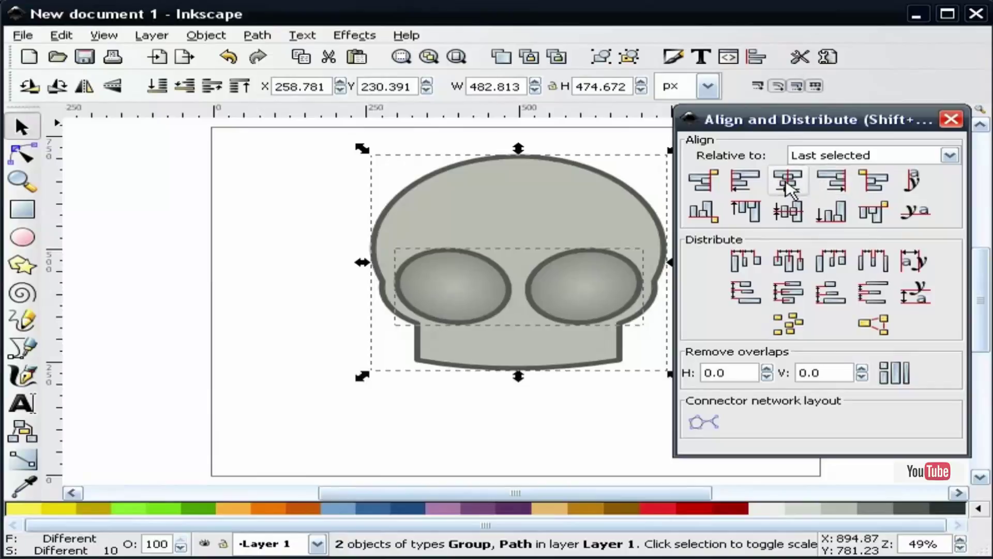
pyautogui.click(951, 119)
pyautogui.click(856, 205)
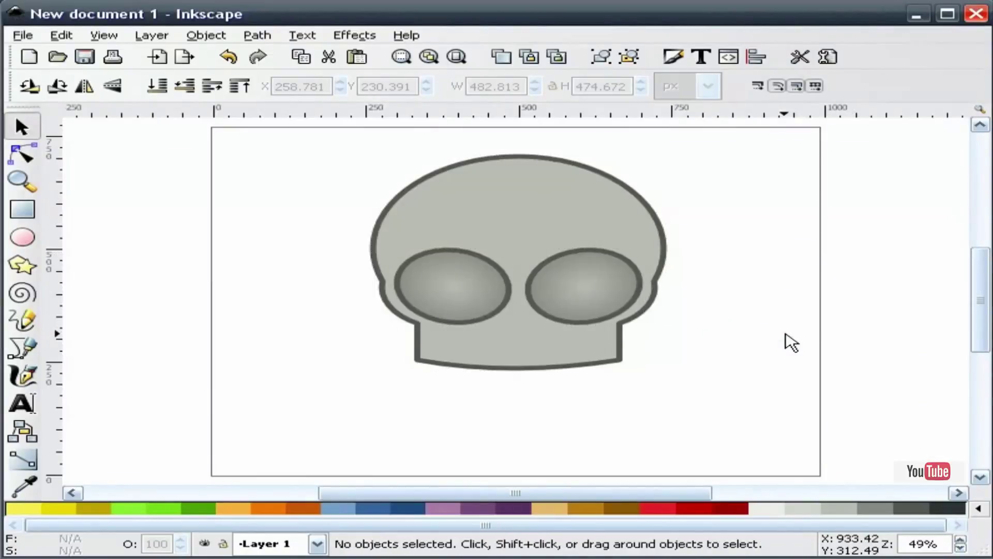
# - Draw a 51.729 px vertical line with the Bezier tool, rising from the jaw's lower edge left of centre
pyautogui.click(590, 272)
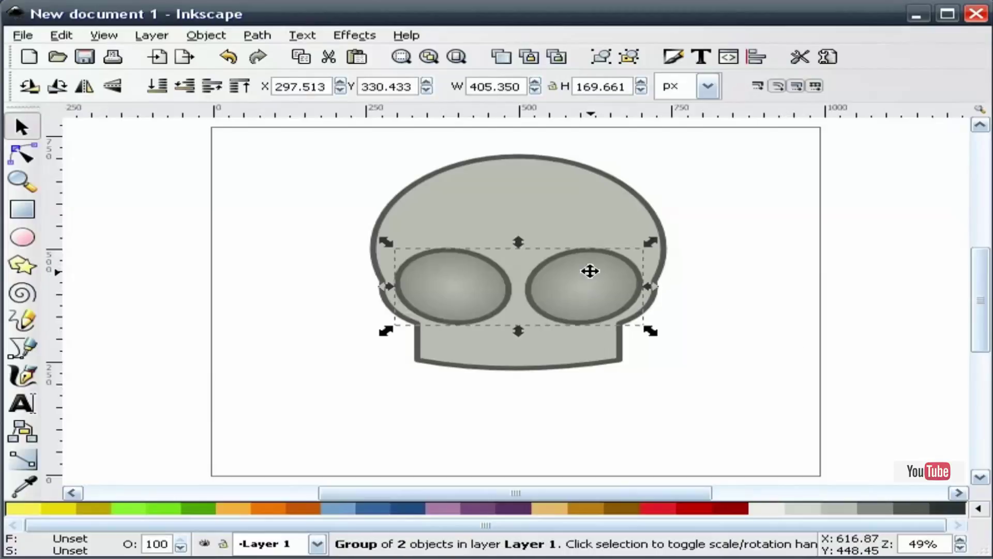
pyautogui.click(751, 308)
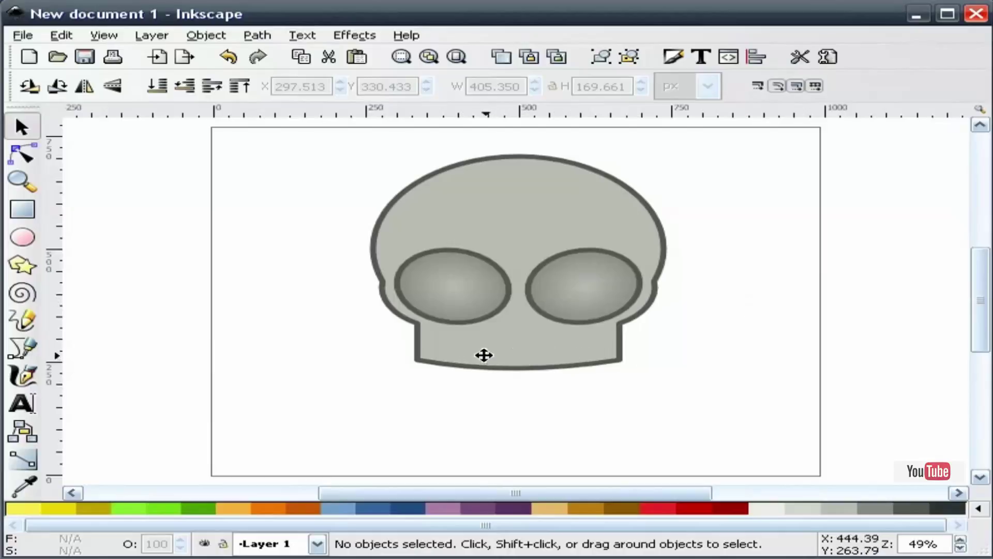
pyautogui.click(24, 351)
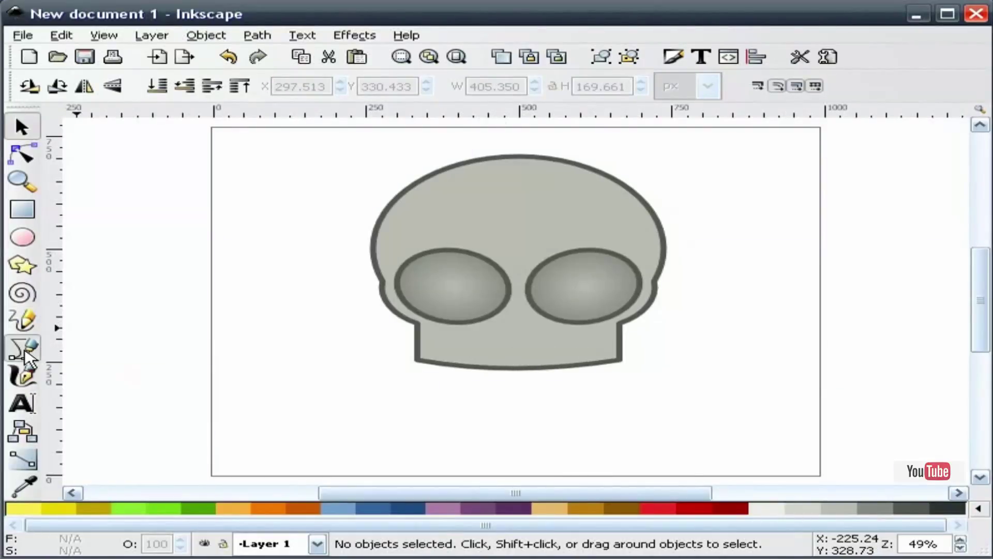
pyautogui.click(444, 364)
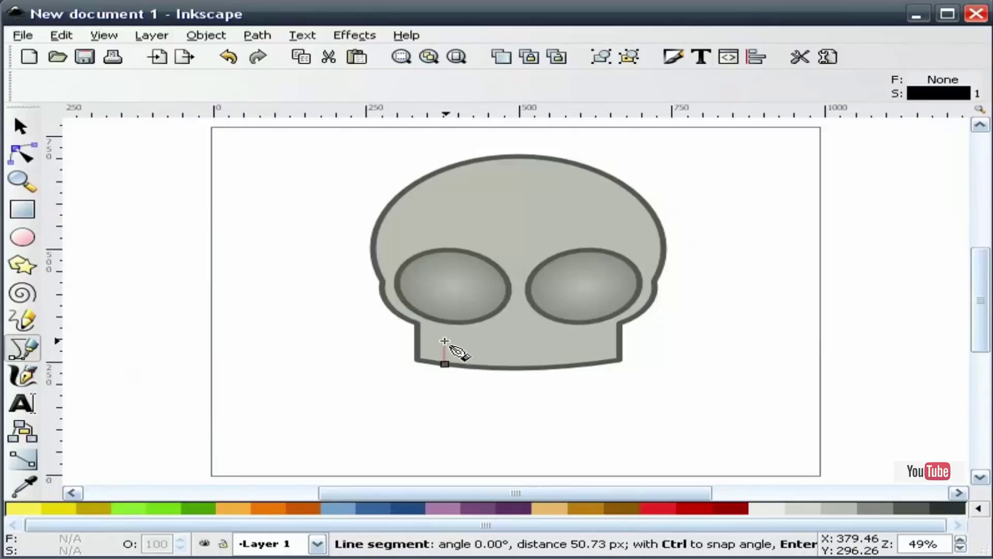
pyautogui.rightClick(444, 342)
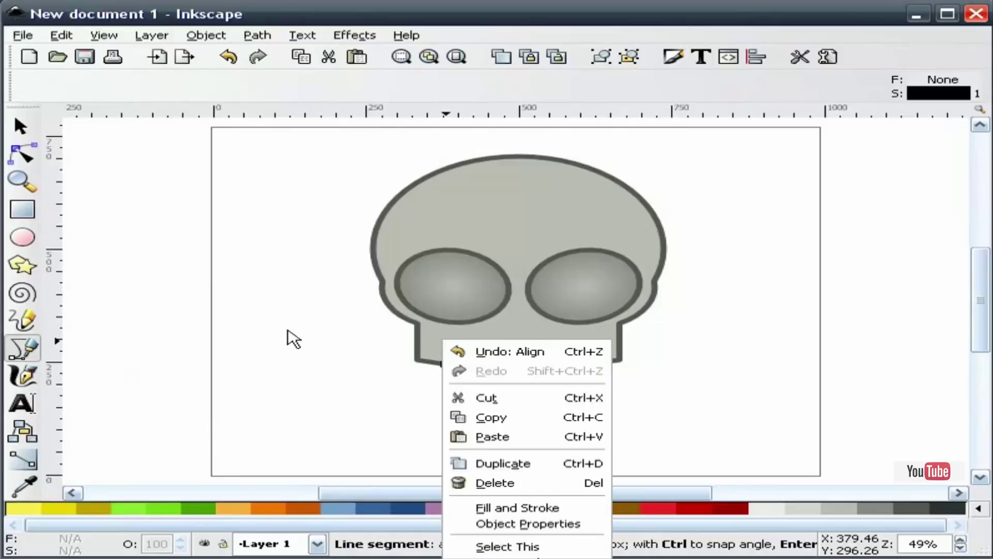
pyautogui.press('Escape')
pyautogui.press('Return')
pyautogui.click(20, 126)
pyautogui.press('Escape')
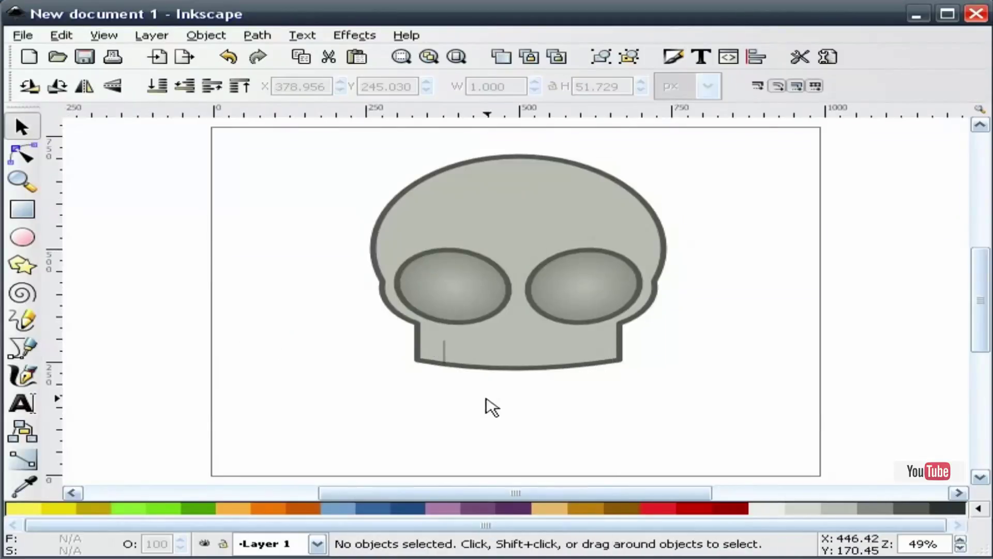
pyautogui.click(444, 355)
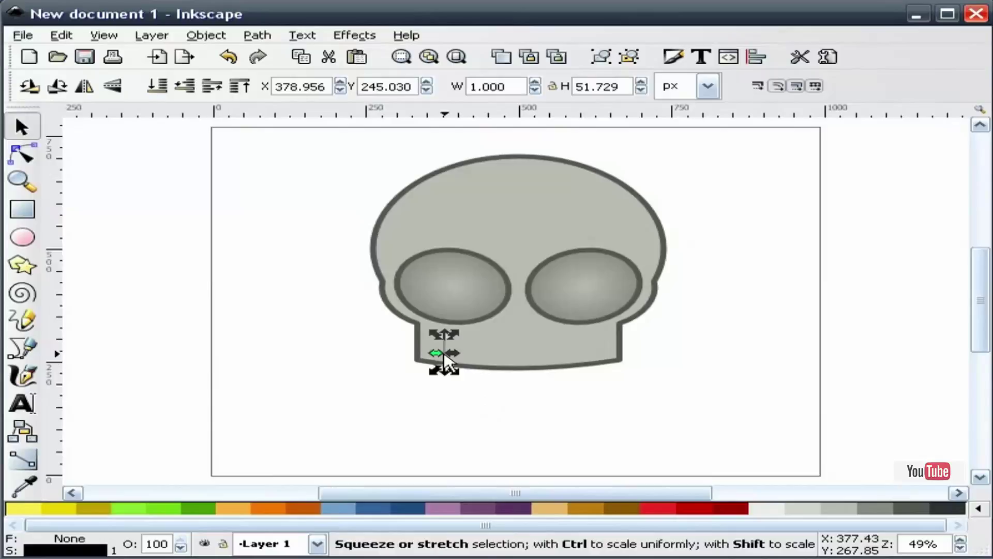
# - Give the jaw line a 10 px stroke with round joins and round caps
pyautogui.click(679, 60)
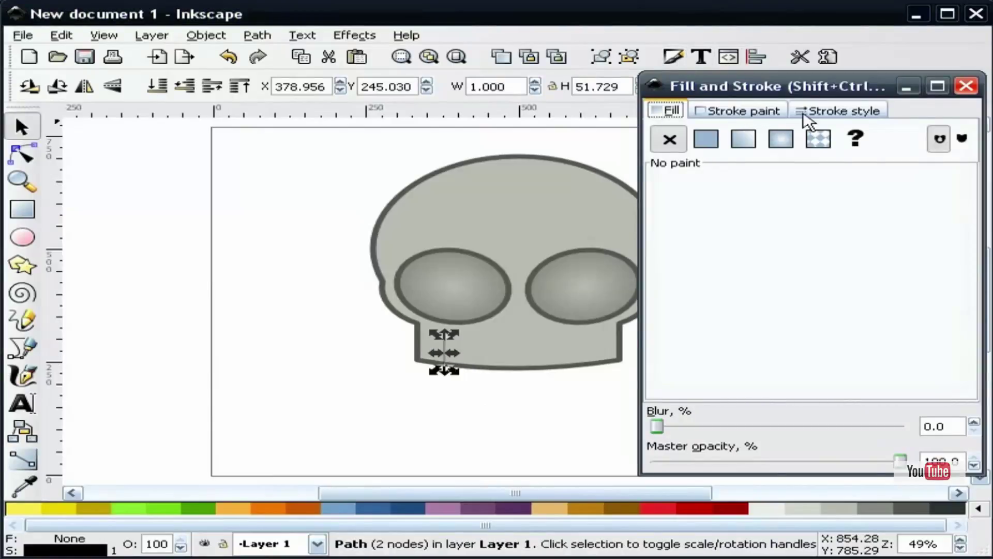
pyautogui.click(828, 112)
pyautogui.moveTo(807, 136); pyautogui.dragTo(731, 138)
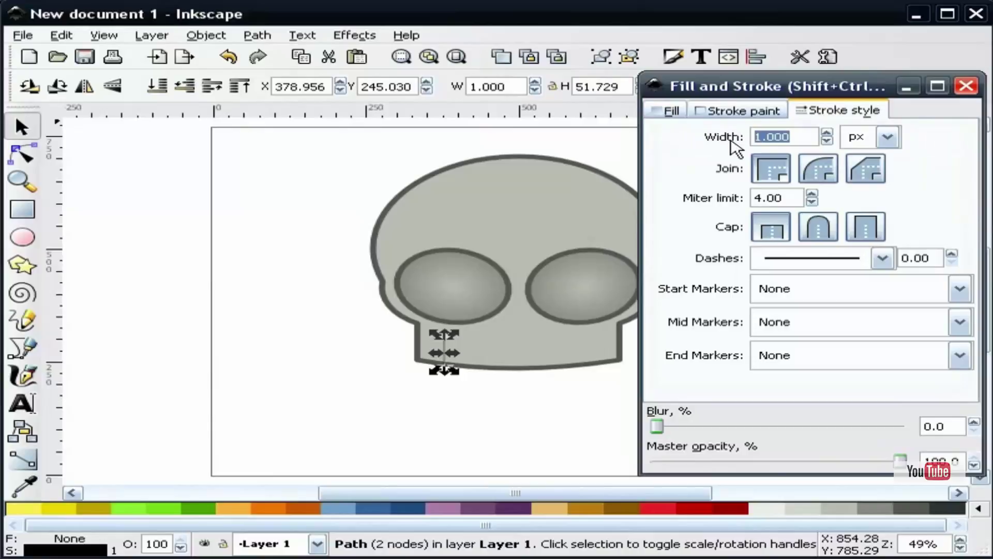
pyautogui.write('10')
pyautogui.click(822, 174)
pyautogui.click(825, 231)
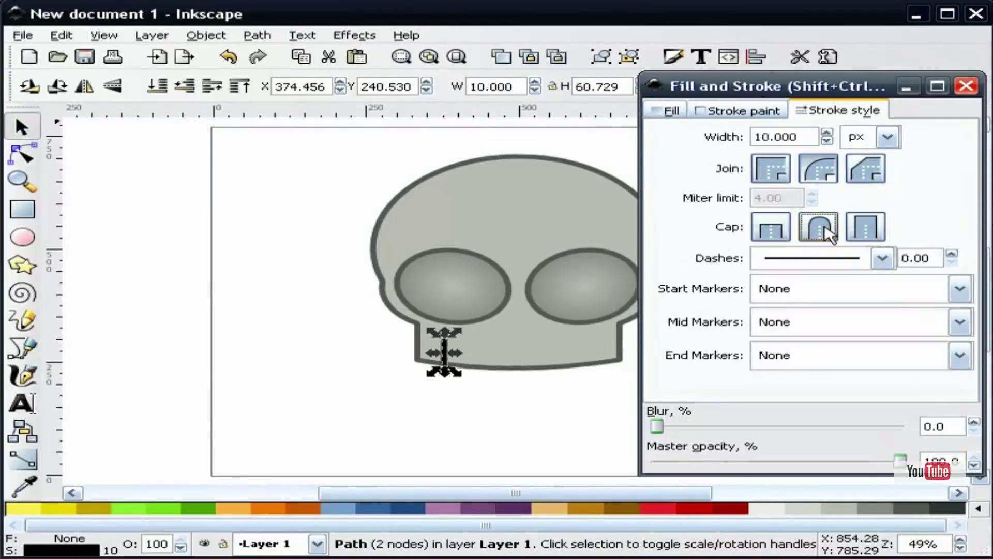
pyautogui.click(966, 86)
pyautogui.click(843, 211)
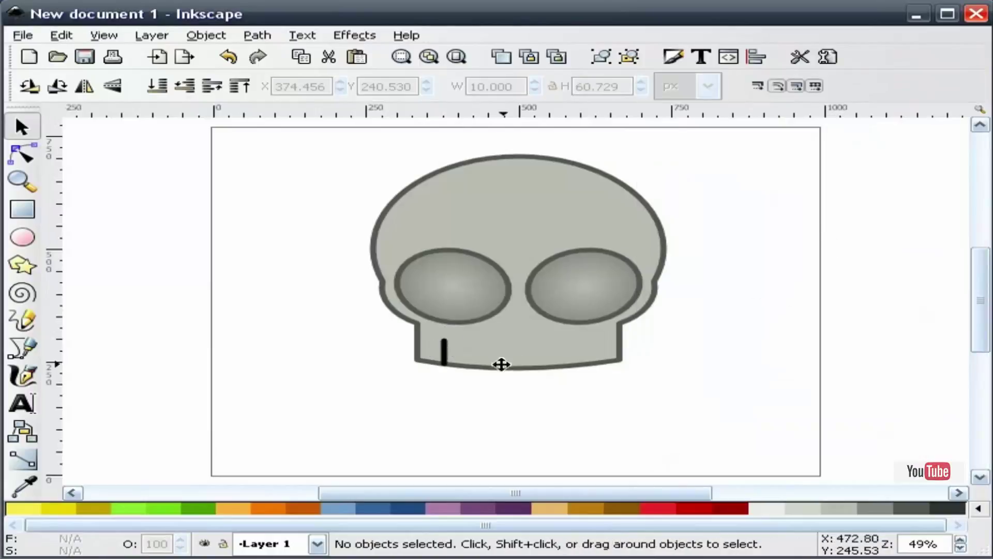
# - Colour the jaw line's stroke dark grey to match the skull outline
pyautogui.click(446, 356)
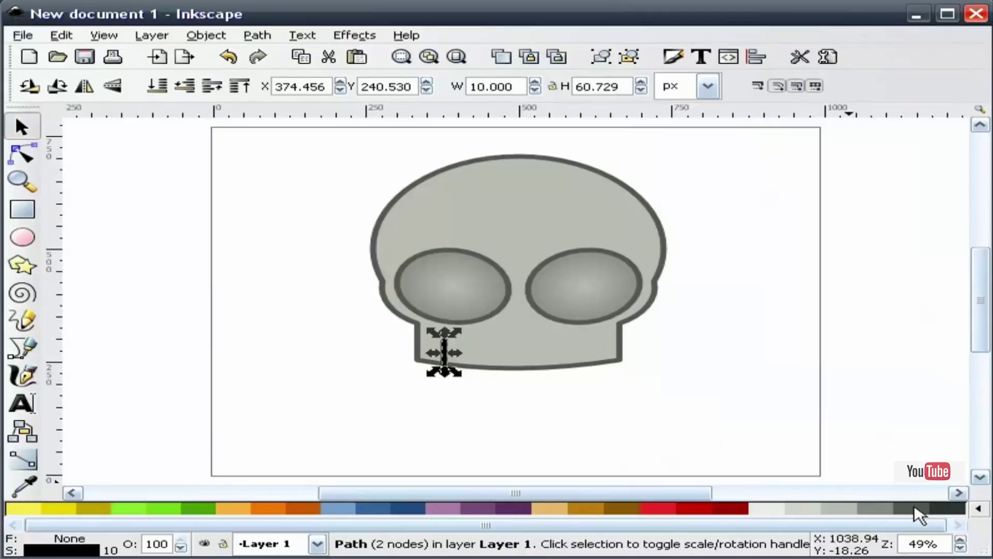
pyautogui.moveTo(918, 515)
pyautogui.mouseDown()
pyautogui.moveTo(222, 459)
pyautogui.moveTo(62, 550)
pyautogui.mouseUp()
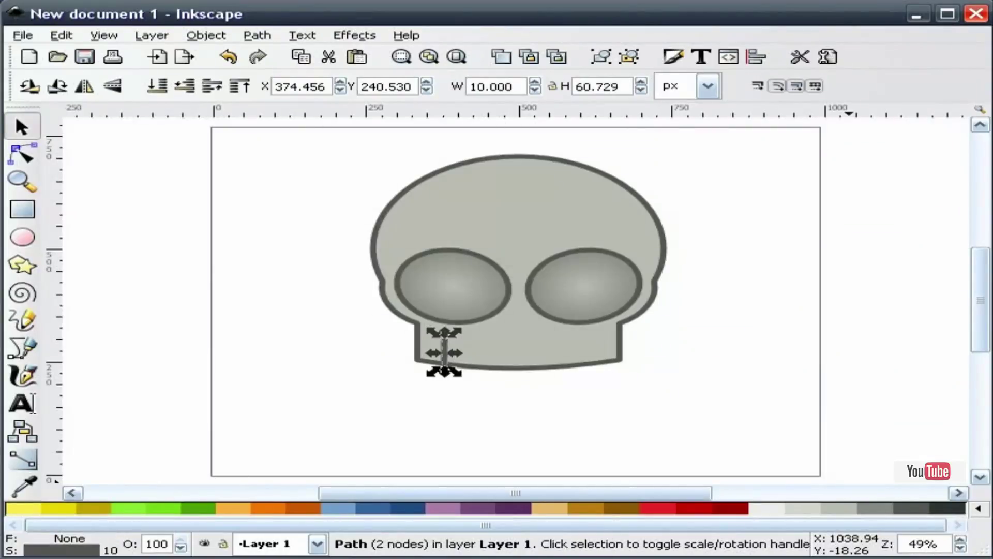
pyautogui.click(193, 402)
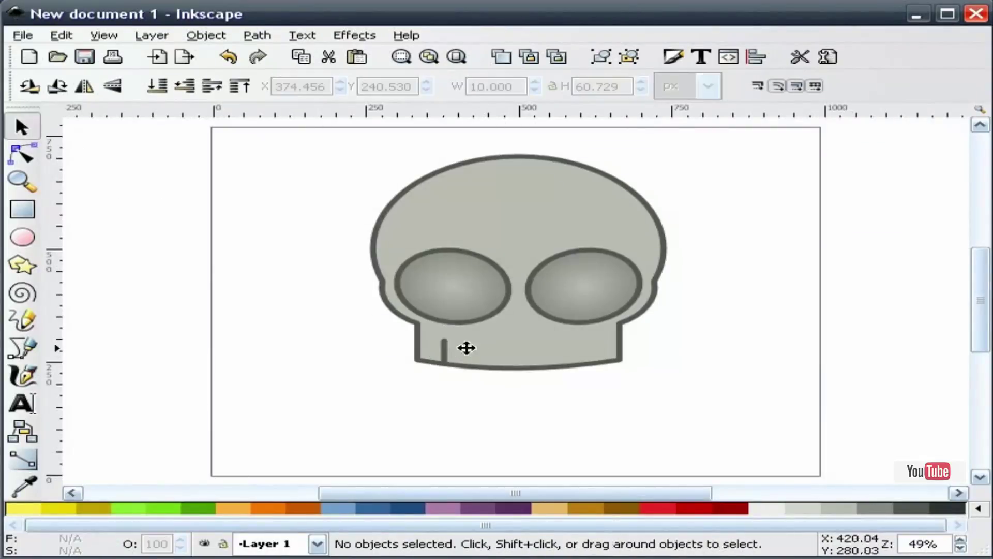
# - Nudge the jaw line right and place a copy further right as the second tooth
pyautogui.click(443, 351)
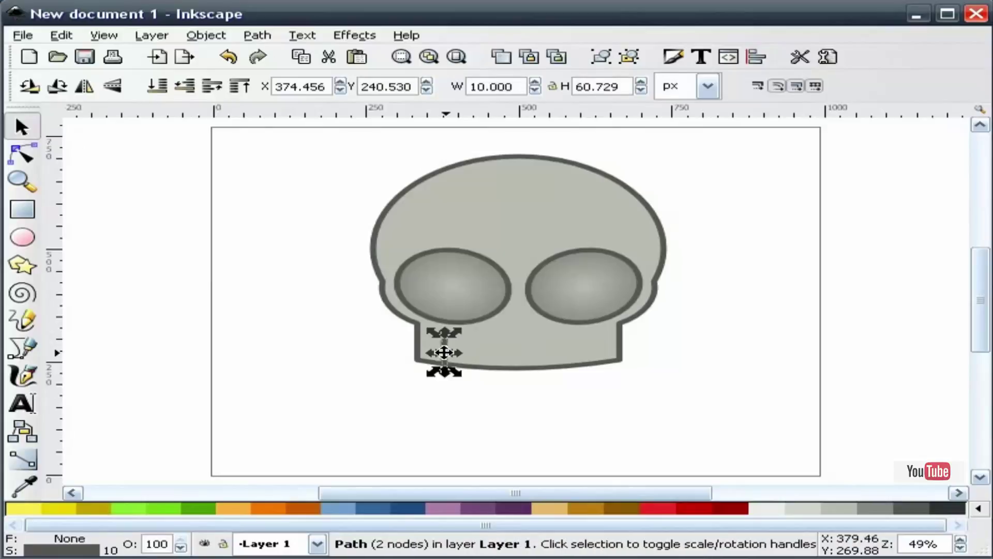
pyautogui.moveTo(444, 351); pyautogui.dragTo(449, 352)
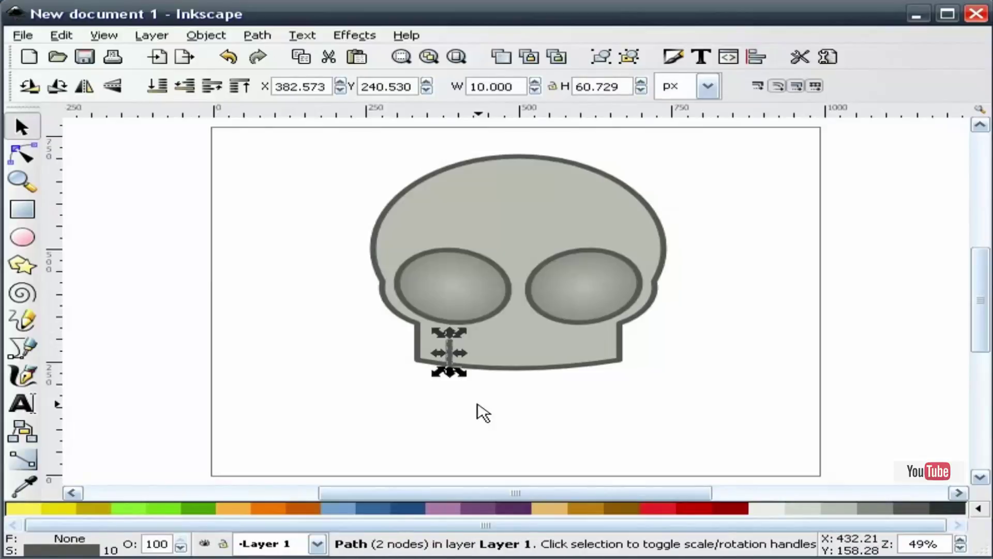
pyautogui.click(483, 414)
pyautogui.rightClick(450, 352)
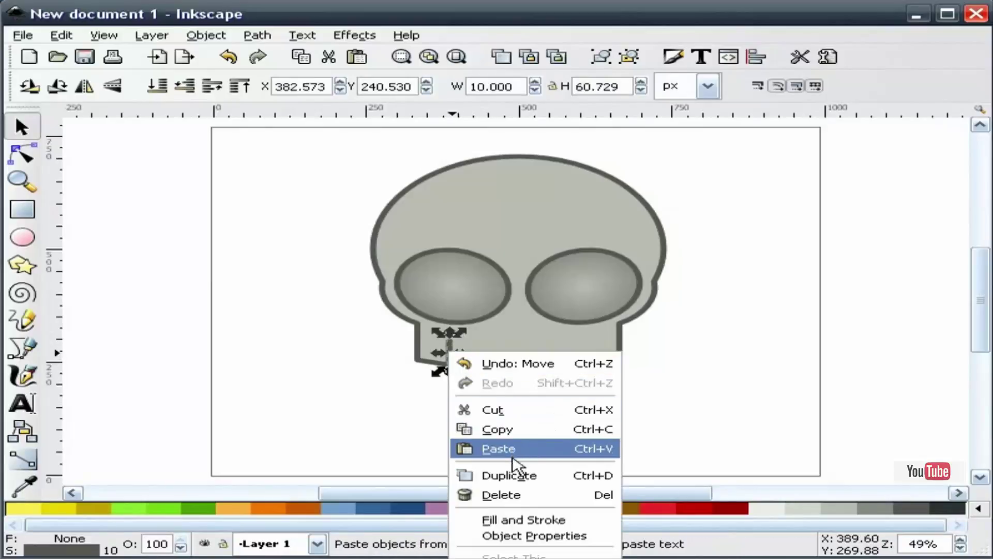
pyautogui.click(497, 428)
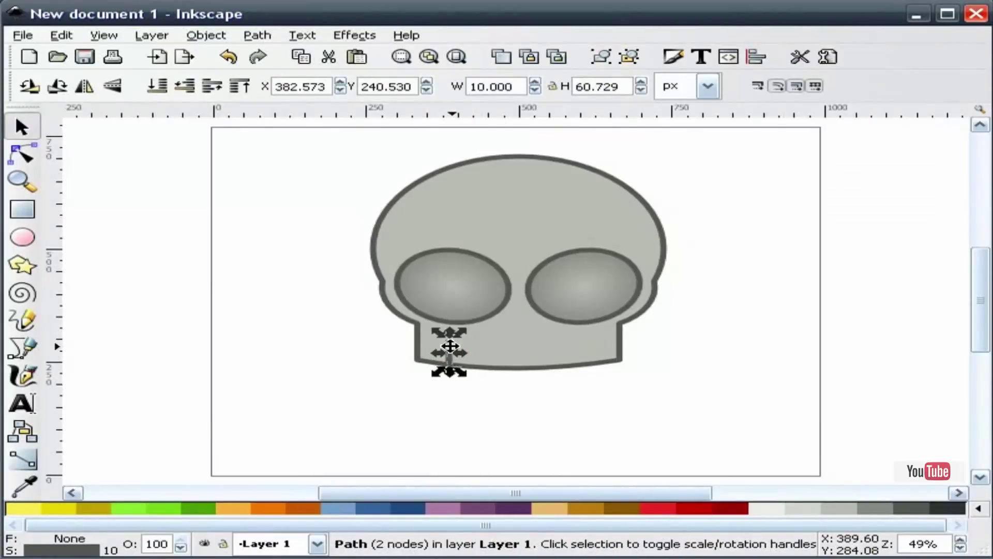
pyautogui.moveTo(450, 345); pyautogui.dragTo(491, 348)
pyautogui.press('Escape')
# - Duplicate the tooth line twice, moving each copy right to form the third and fourth teeth
pyautogui.rightClick(485, 354)
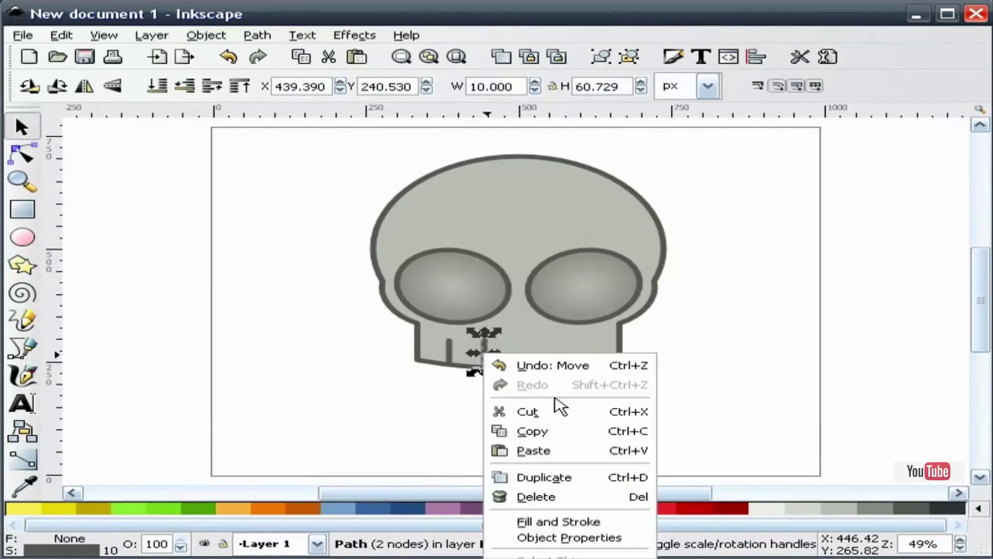
pyautogui.click(561, 474)
pyautogui.moveTo(485, 346); pyautogui.dragTo(534, 348)
pyautogui.press('Escape')
pyautogui.click(537, 354)
pyautogui.rightClick(538, 358)
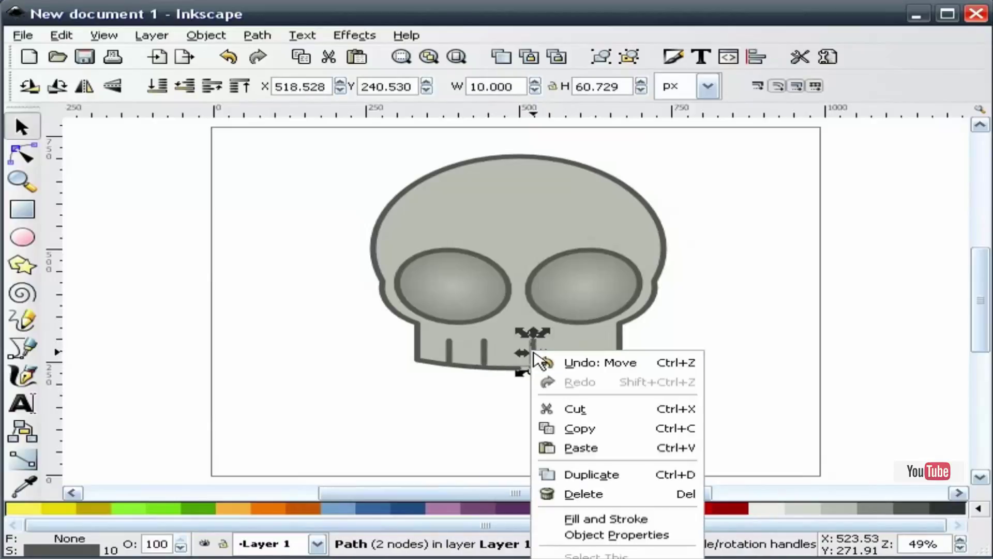
pyautogui.click(543, 474)
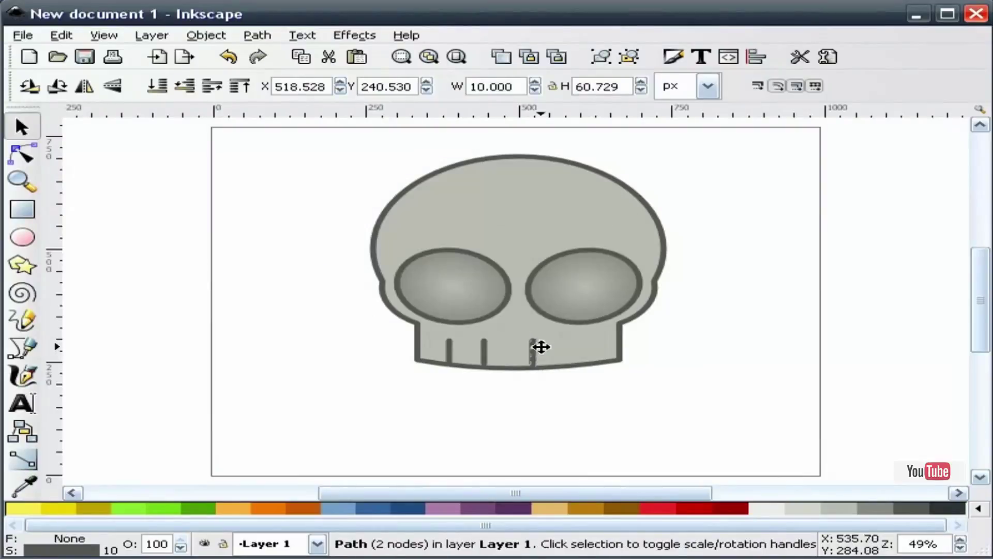
pyautogui.moveTo(538, 349); pyautogui.dragTo(586, 349)
pyautogui.click(616, 436)
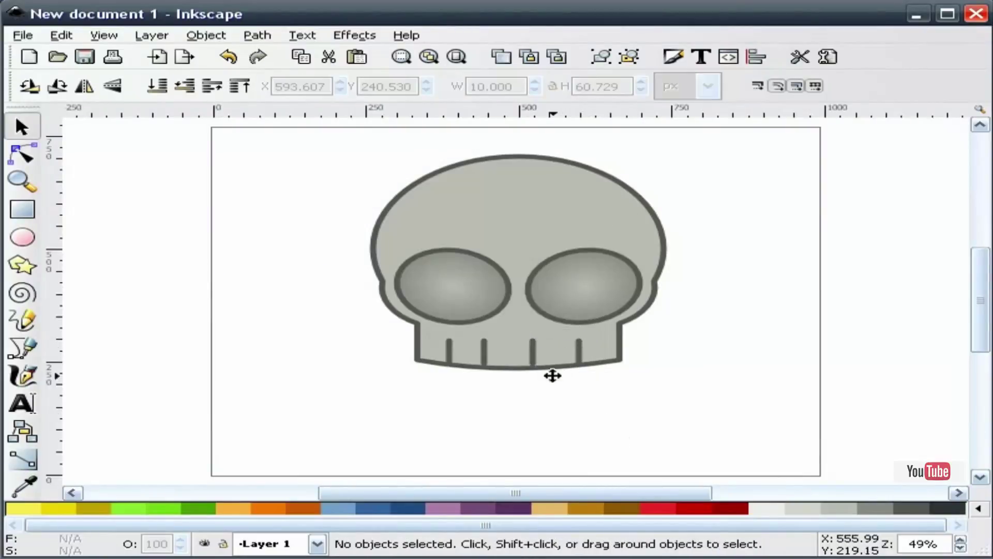
# - Shift the second tooth slightly right so the four teeth are evenly spaced
pyautogui.click(483, 356)
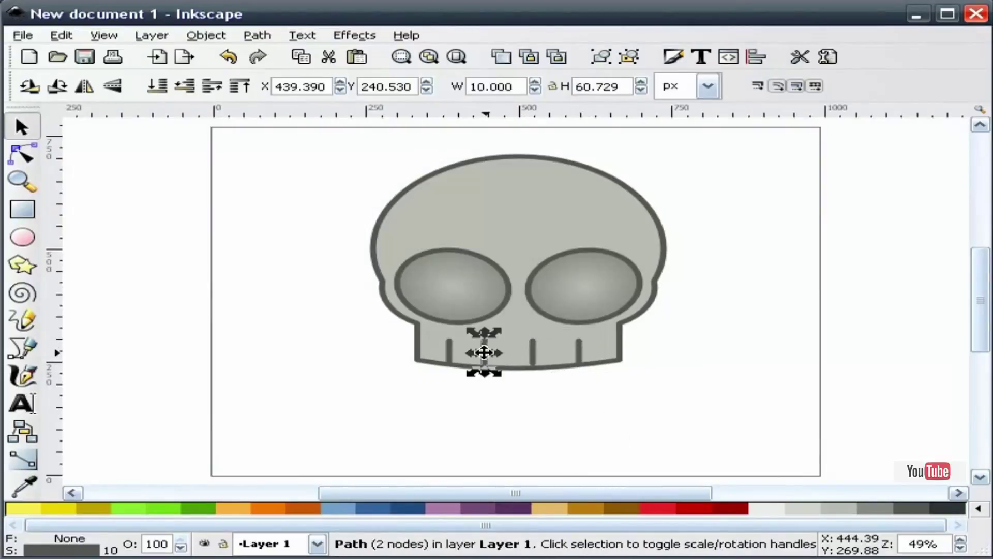
pyautogui.moveTo(485, 350); pyautogui.dragTo(494, 353)
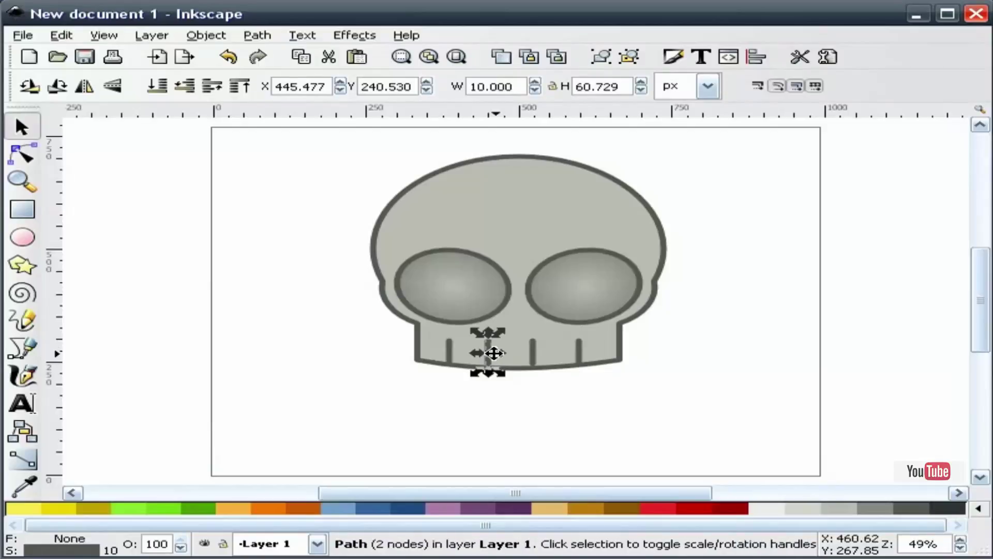
pyautogui.click(228, 57)
pyautogui.click(228, 228)
pyautogui.click(484, 351)
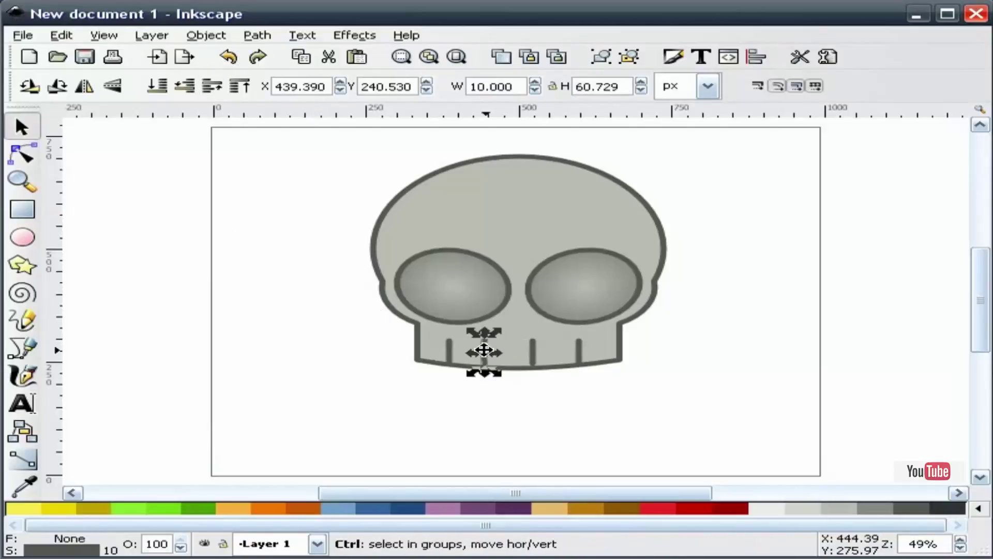
pyautogui.moveTo(484, 352); pyautogui.dragTo(495, 352)
pyautogui.click(505, 413)
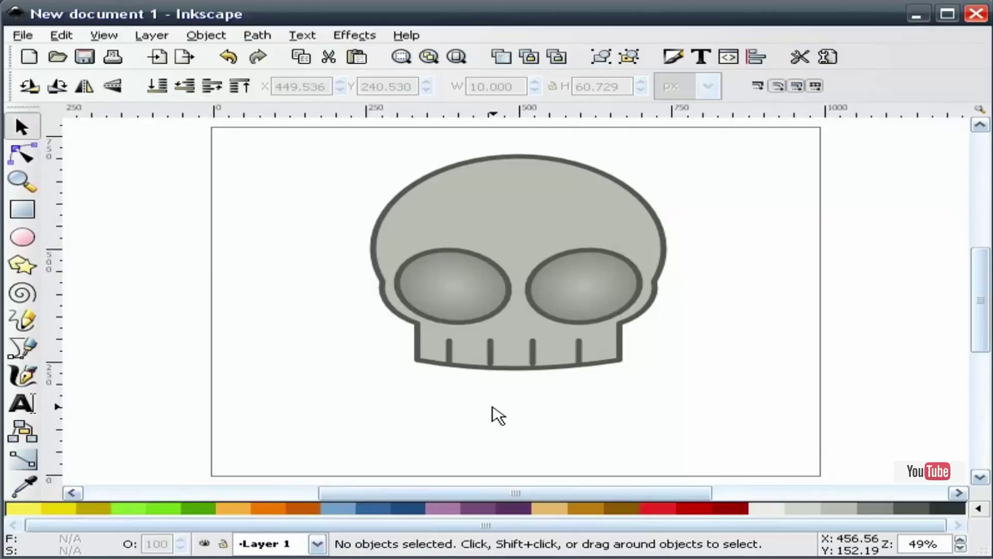
# - Distribute the four tooth lines' centres evenly horizontally using Align and Distribute
pyautogui.moveTo(360, 376); pyautogui.dragTo(705, 340)
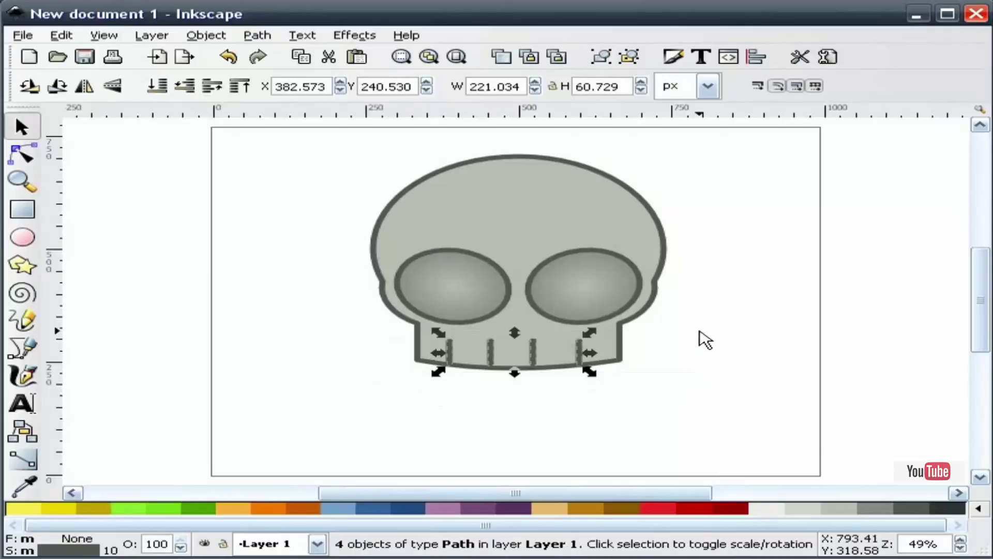
pyautogui.click(758, 57)
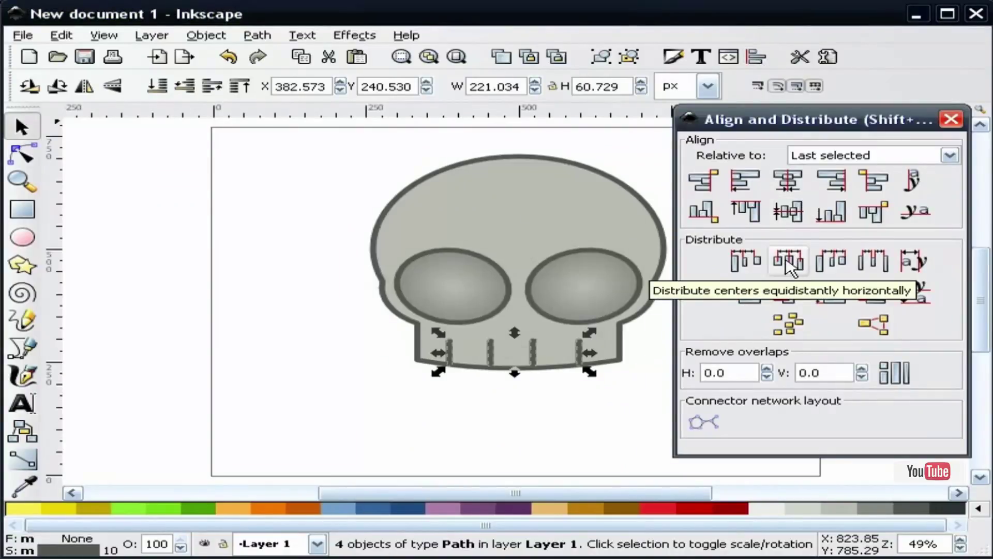
pyautogui.click(787, 263)
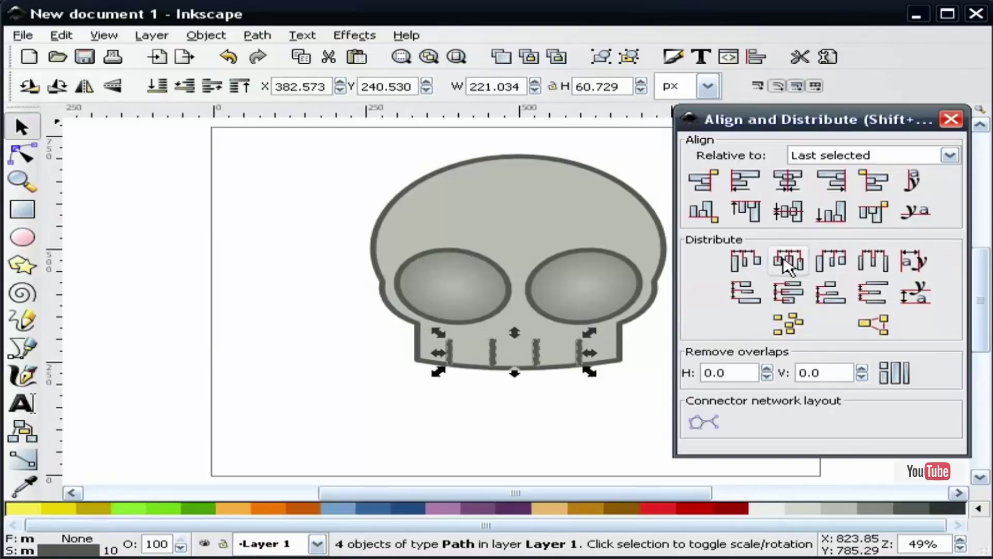
pyautogui.click(951, 119)
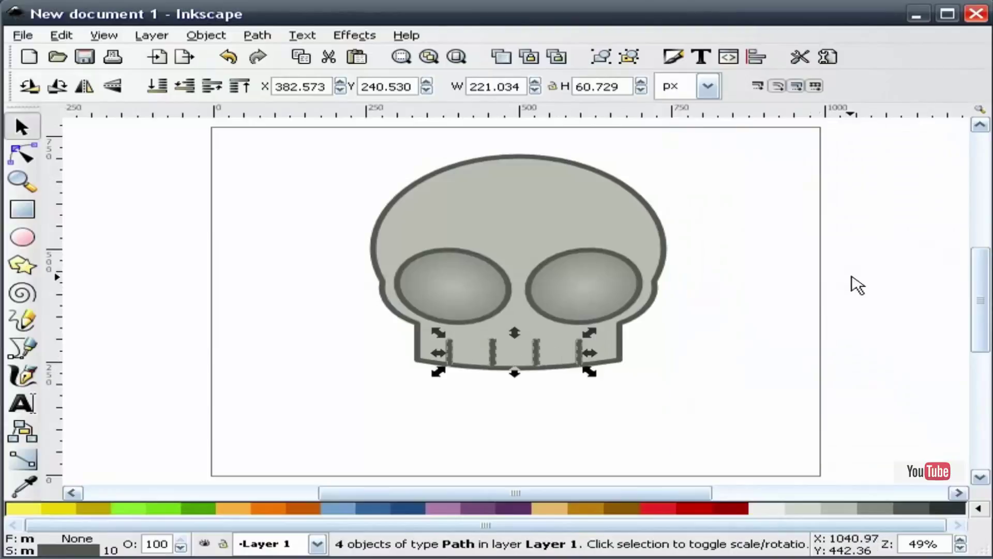
pyautogui.click(854, 284)
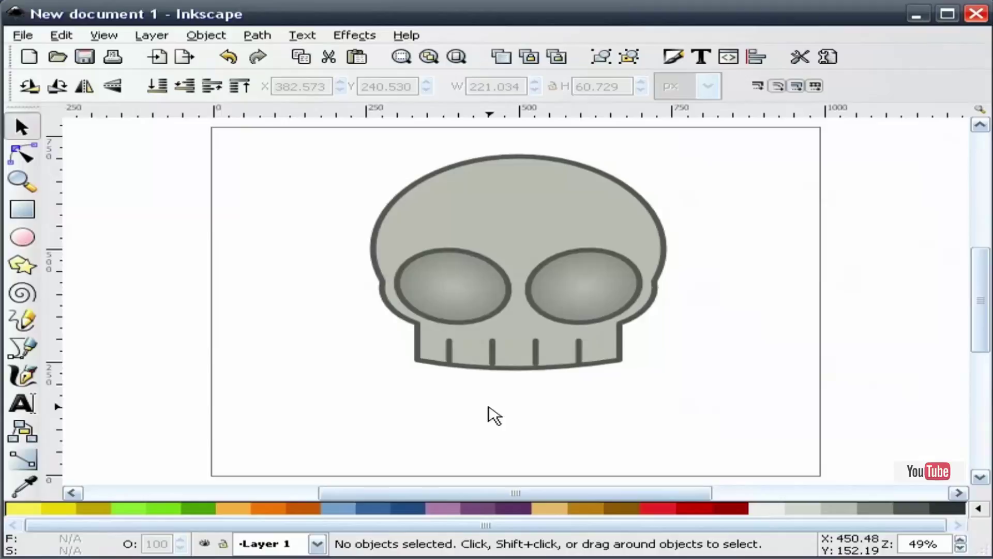
pyautogui.moveTo(419, 385); pyautogui.dragTo(586, 345)
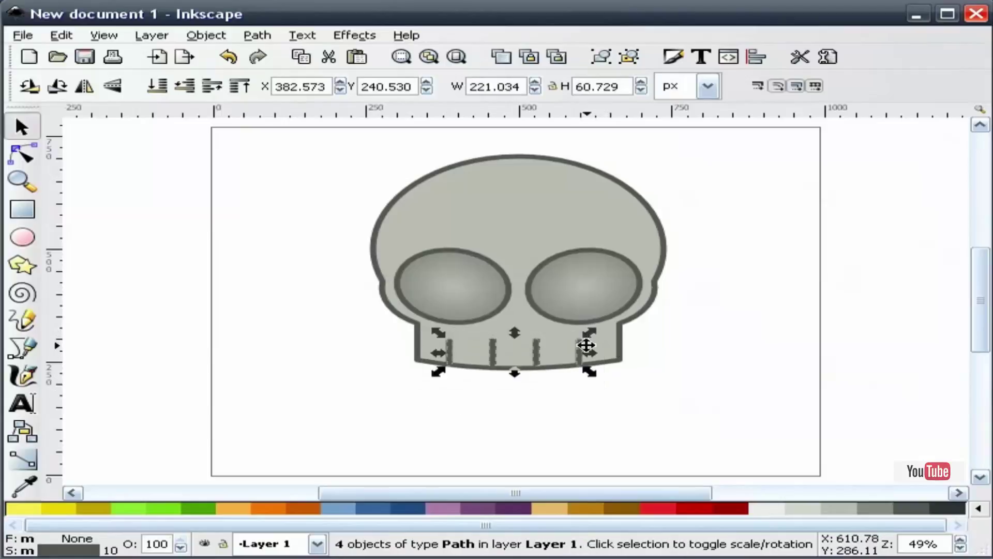
pyautogui.click(568, 411)
pyautogui.moveTo(419, 386); pyautogui.dragTo(609, 329)
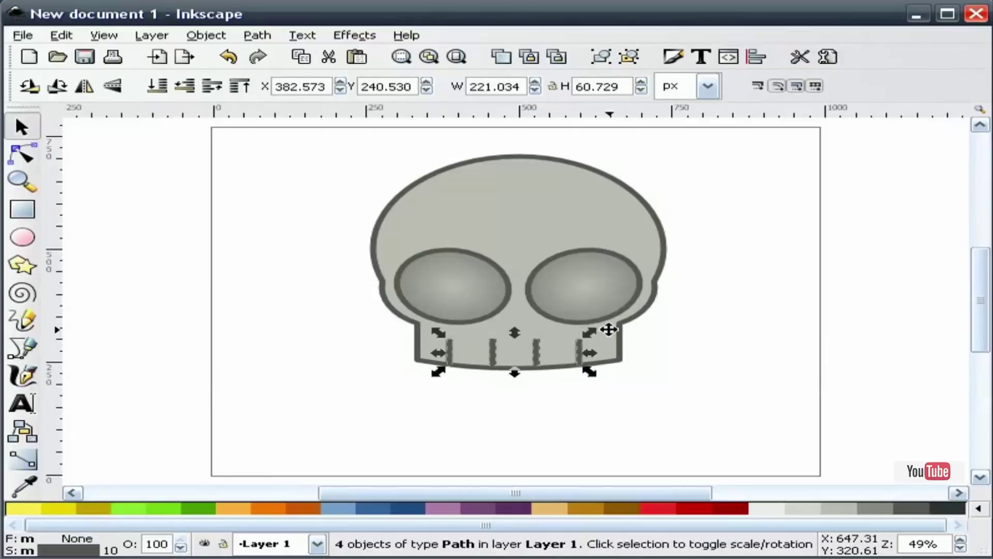
# - Group the four teeth and center the group on the skull's vertical axis
pyautogui.click(602, 56)
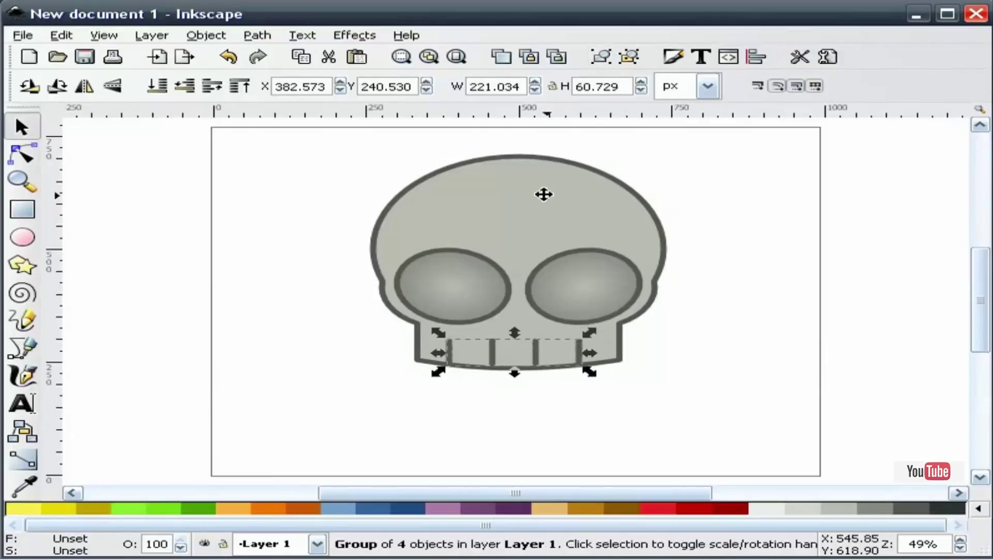
pyautogui.press('shift')
pyautogui.keyDown('shift'); pyautogui.click(531, 205); pyautogui.keyUp('shift')
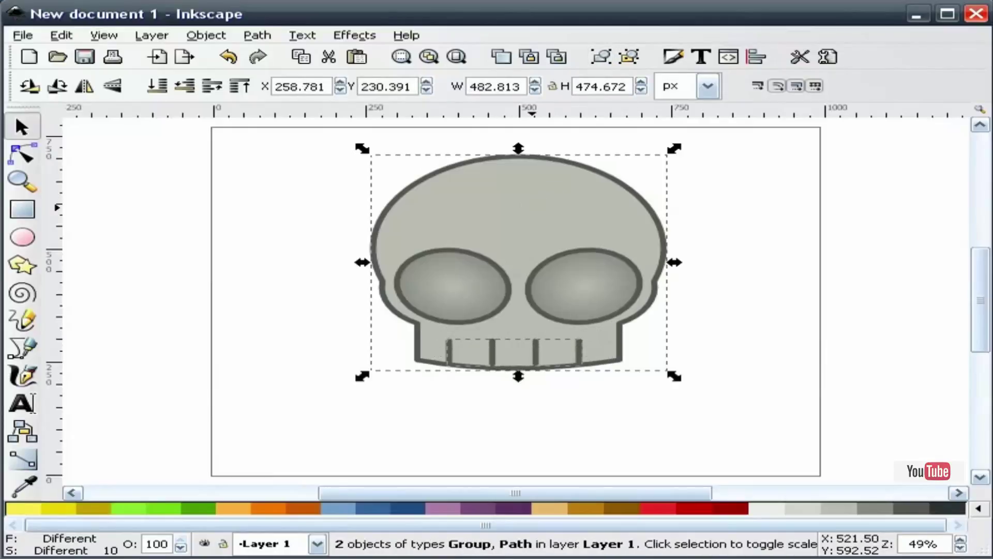
pyautogui.click(756, 57)
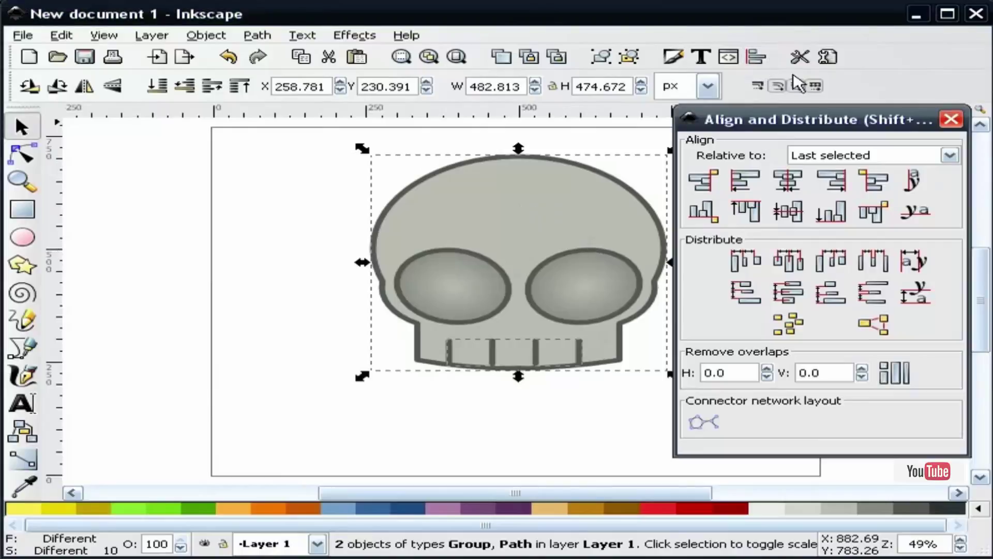
pyautogui.click(788, 181)
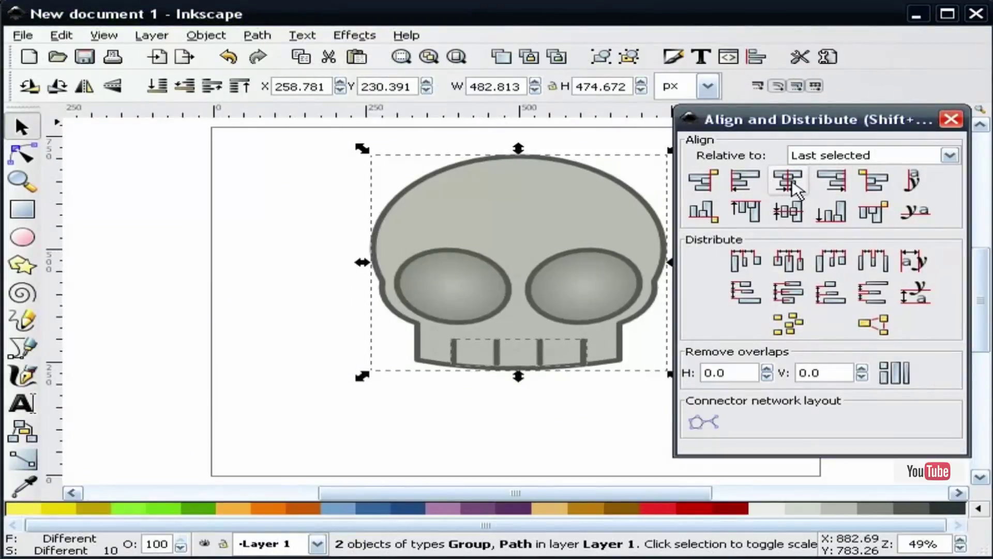
pyautogui.click(951, 119)
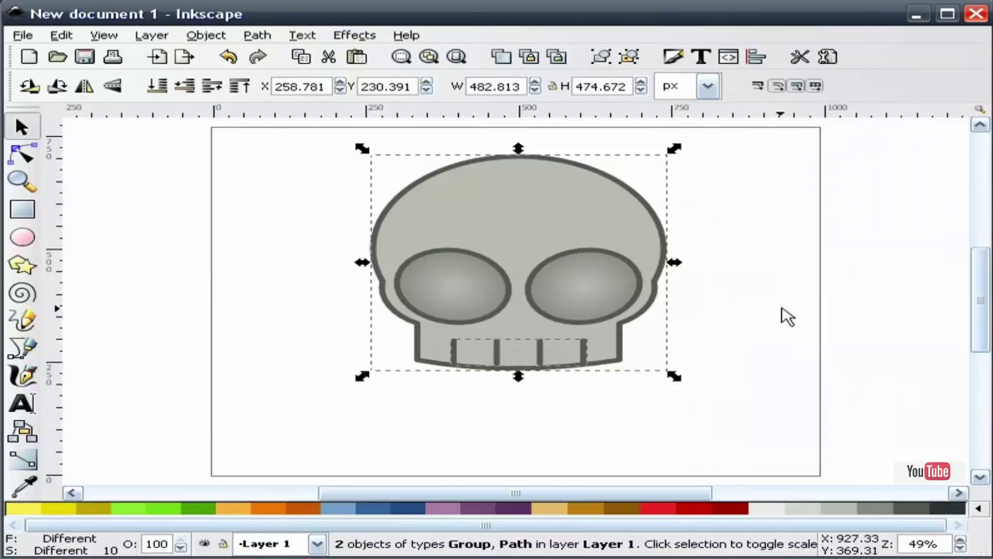
pyautogui.click(787, 315)
# - Ungroup the teeth and move the two middle teeth slightly lower
pyautogui.click(544, 357)
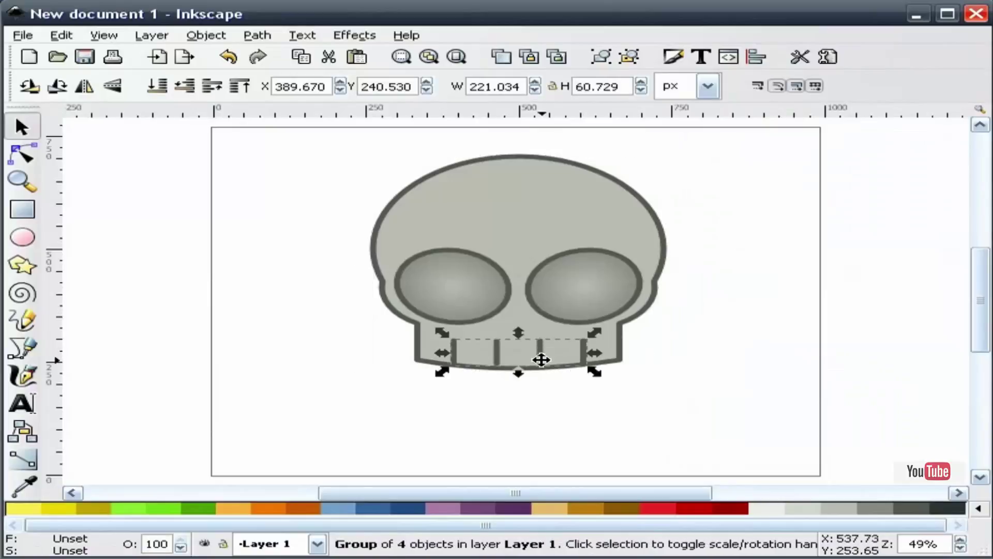
pyautogui.click(630, 58)
pyautogui.click(792, 295)
pyautogui.click(539, 357)
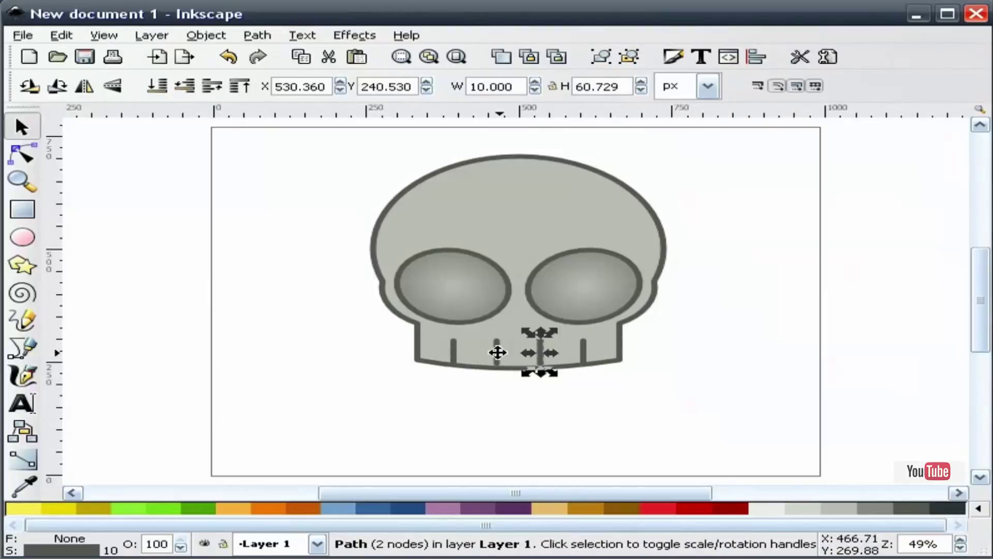
pyautogui.keyDown('shift'); pyautogui.click(502, 355); pyautogui.keyUp('shift')
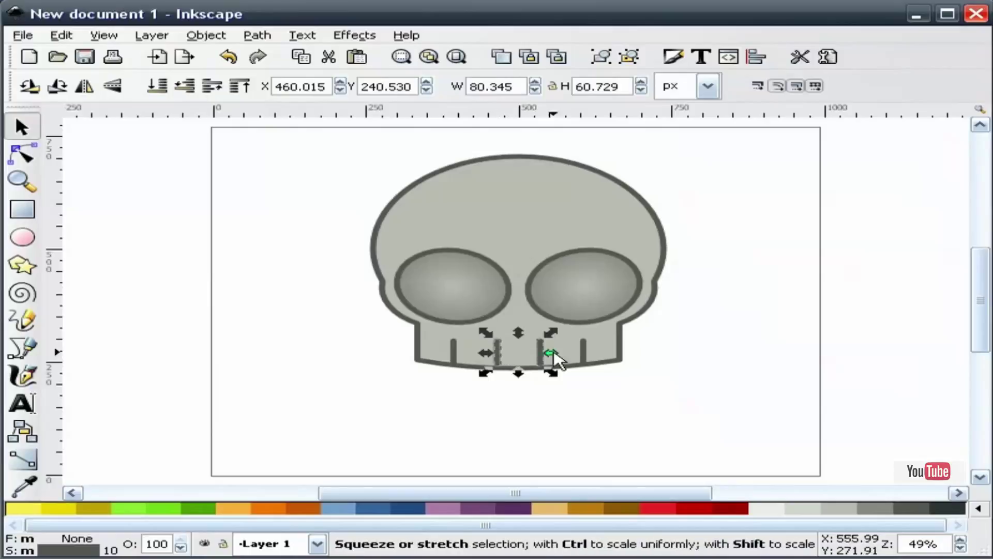
pyautogui.moveTo(539, 351); pyautogui.dragTo(541, 355)
pyautogui.click(596, 423)
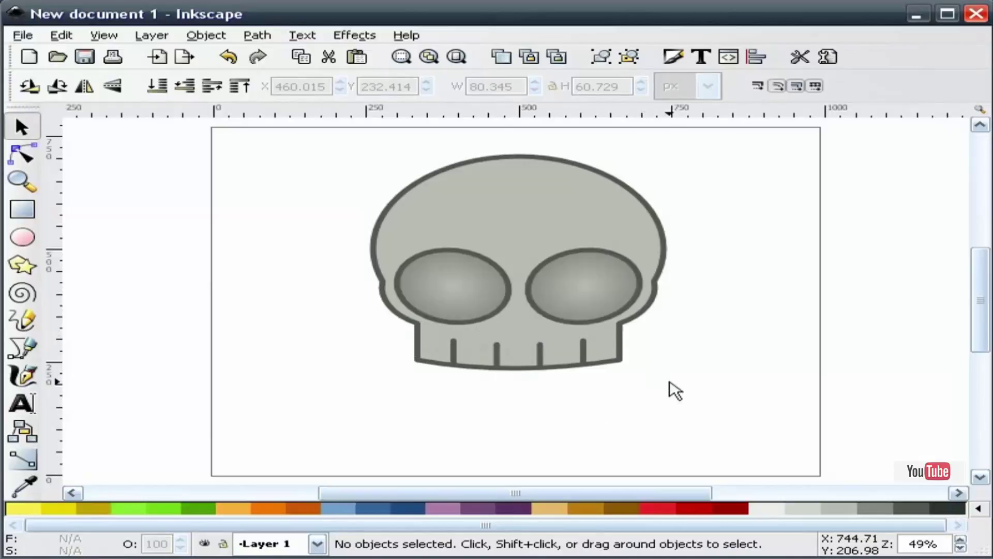
pyautogui.moveTo(376, 396); pyautogui.dragTo(676, 335)
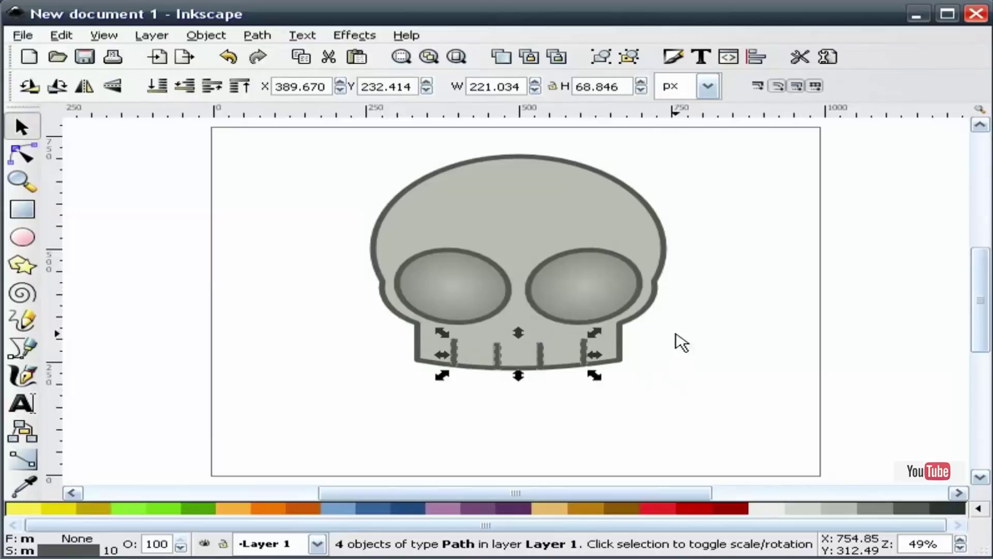
pyautogui.click(723, 235)
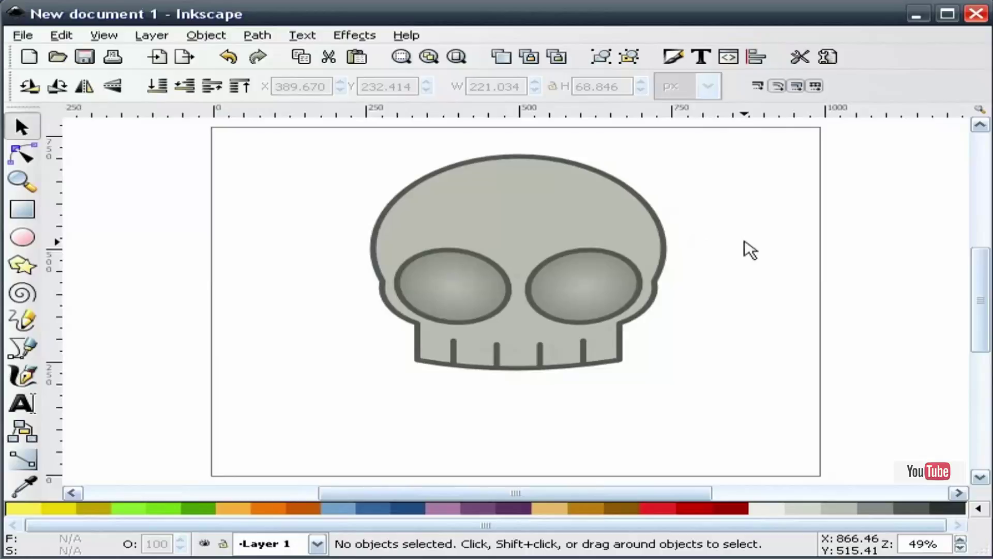
# - Draw an oval beside the skull with no stroke and a near-white fill
pyautogui.click(22, 238)
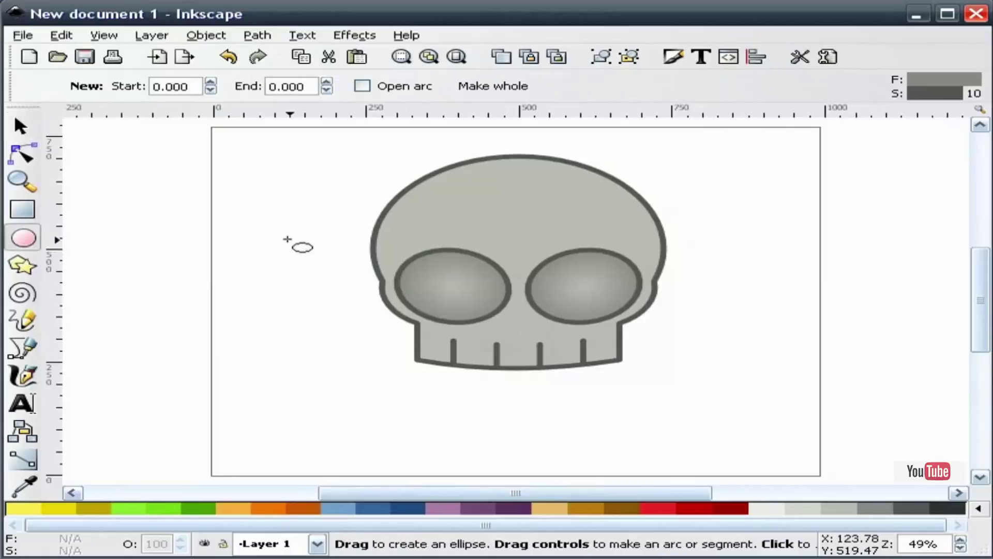
pyautogui.moveTo(215, 237); pyautogui.dragTo(348, 310)
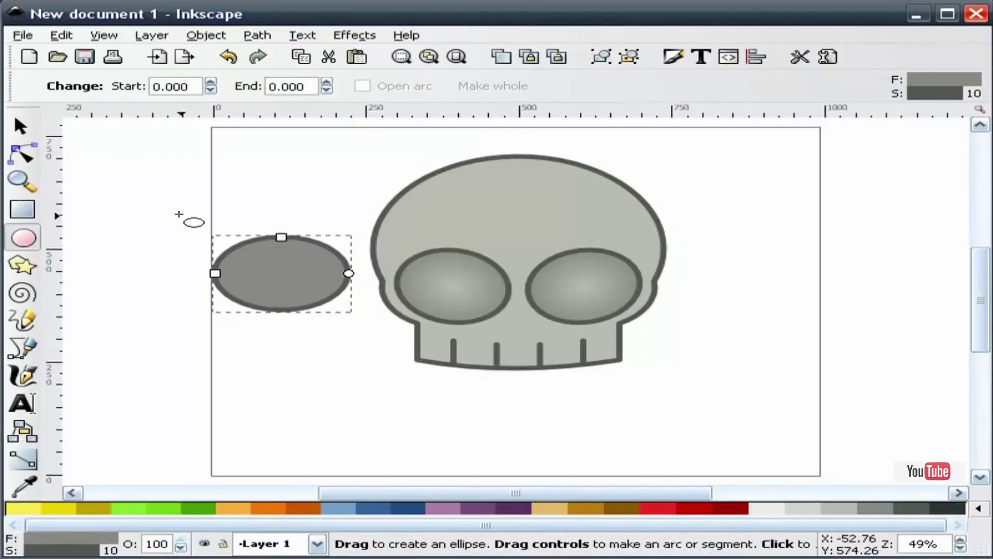
pyautogui.rightClick(85, 550)
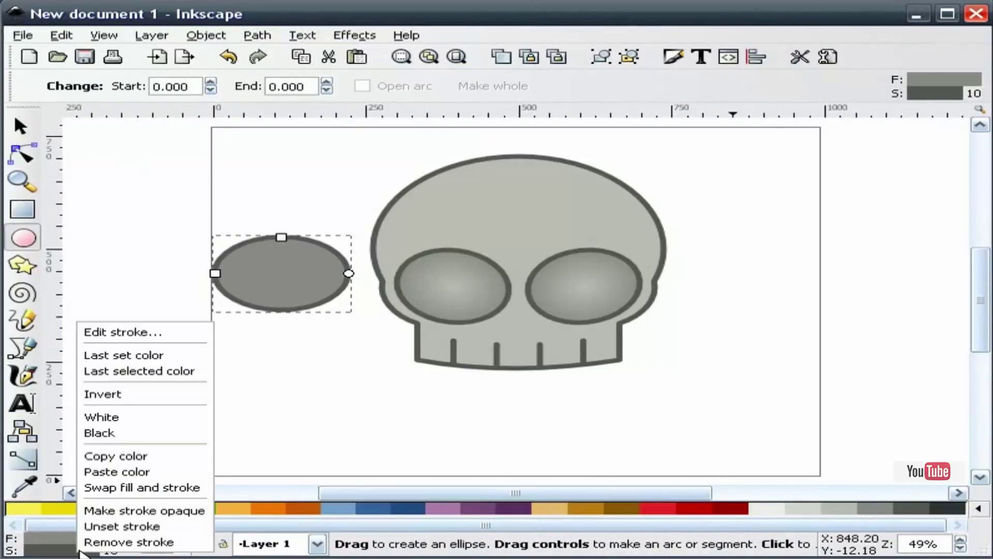
pyautogui.click(118, 543)
pyautogui.click(22, 127)
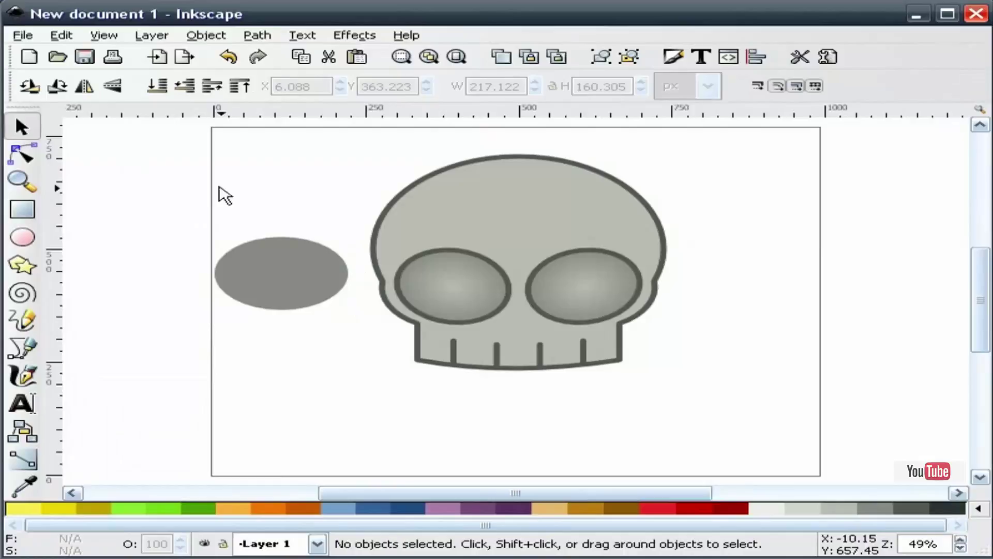
pyautogui.click(282, 259)
pyautogui.click(752, 508)
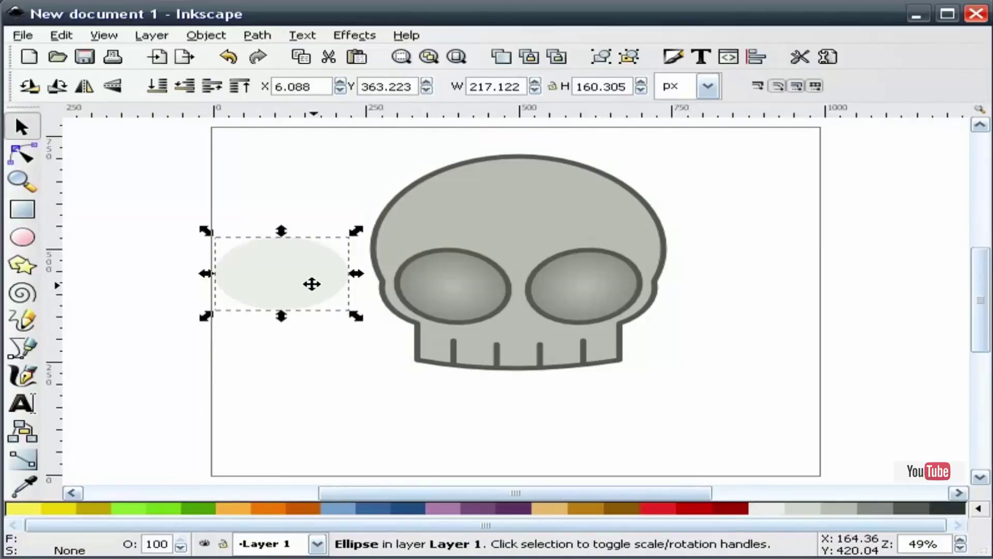
# - Move the oval onto the skull's upper right and tilt it slightly as a highlight
pyautogui.moveTo(310, 281); pyautogui.dragTo(585, 211)
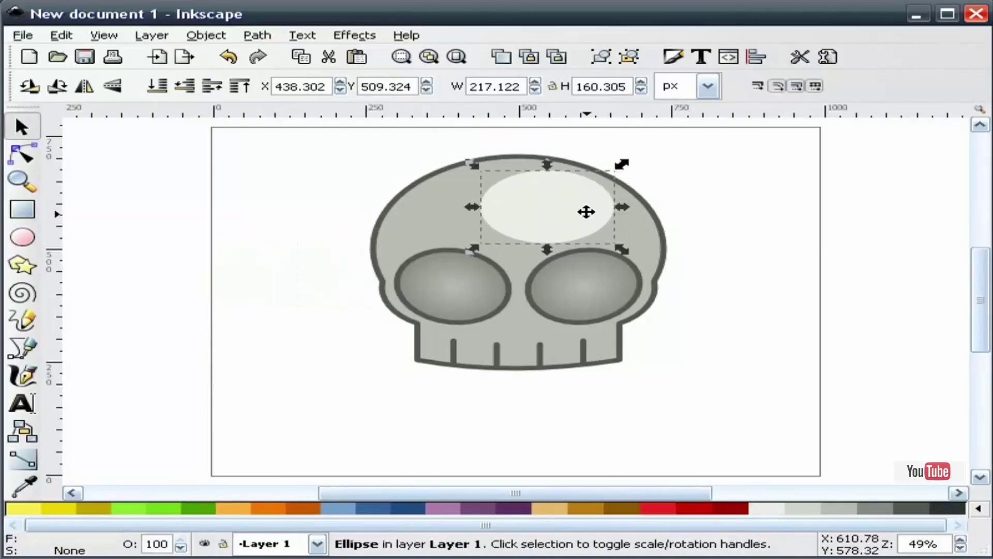
pyautogui.click(585, 211)
pyautogui.moveTo(623, 170)
pyautogui.mouseDown()
pyautogui.moveTo(639, 186)
pyautogui.moveTo(639, 177)
pyautogui.mouseUp()
pyautogui.moveTo(548, 203); pyautogui.dragTo(547, 197)
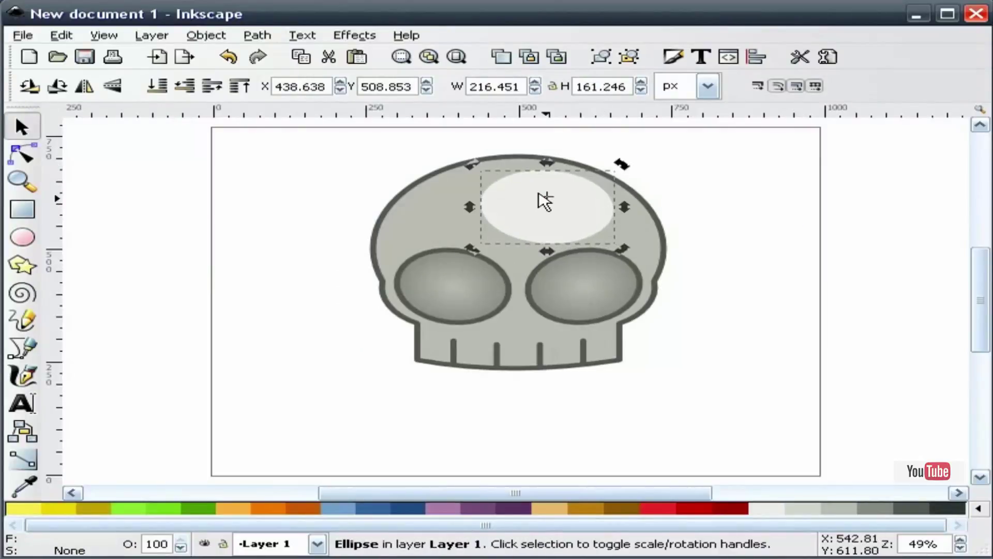
pyautogui.moveTo(624, 167); pyautogui.dragTo(630, 171)
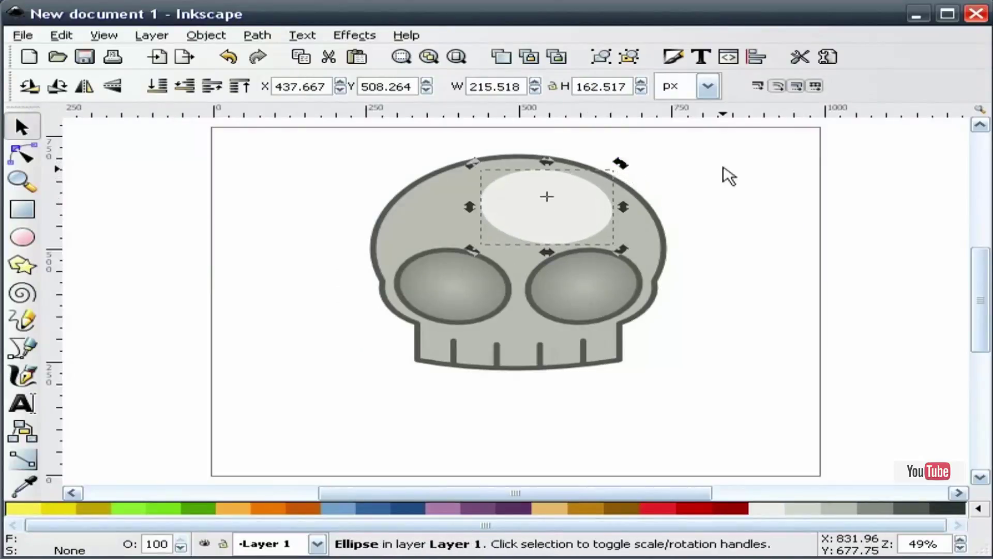
pyautogui.click(724, 176)
pyautogui.moveTo(548, 208); pyautogui.dragTo(557, 206)
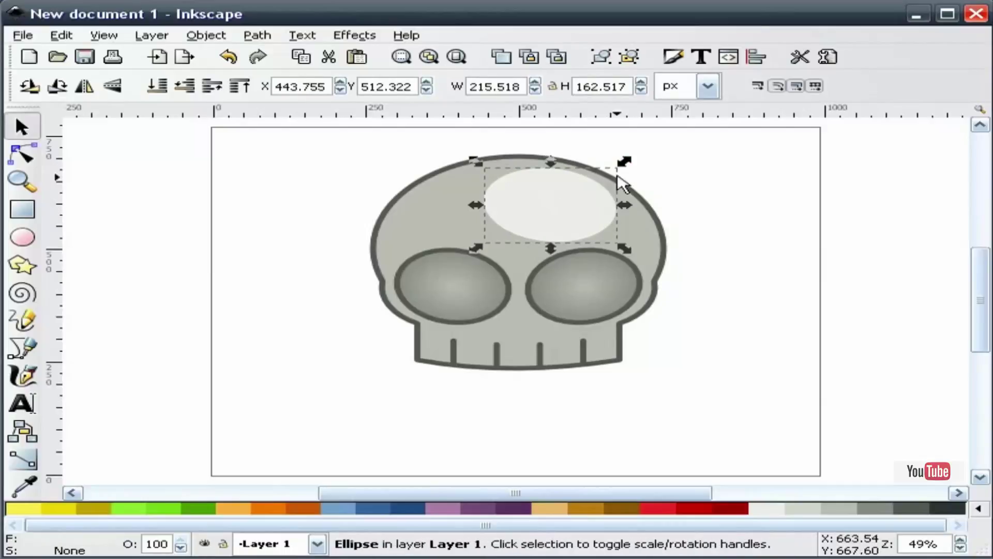
pyautogui.click(589, 189)
pyautogui.moveTo(626, 165); pyautogui.dragTo(647, 168)
pyautogui.click(646, 169)
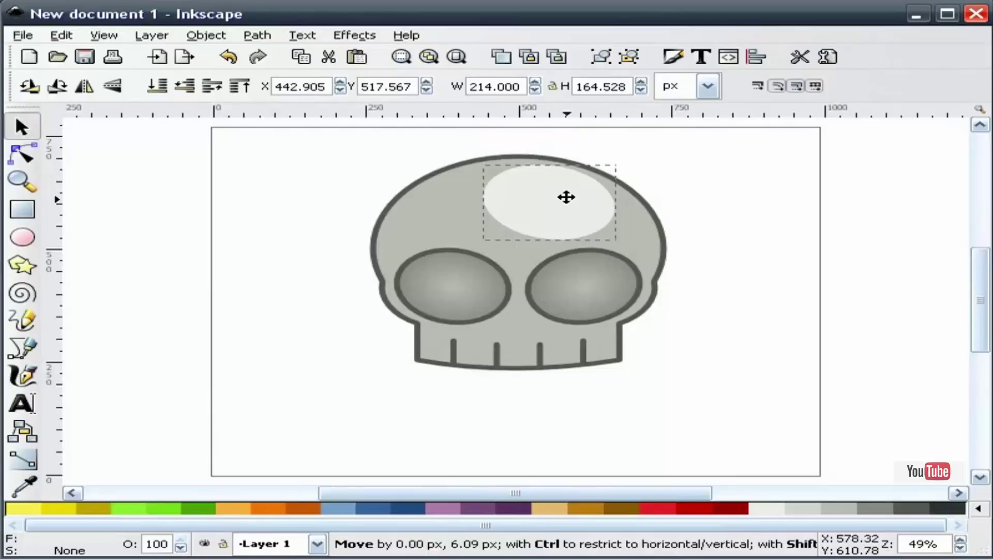
pyautogui.moveTo(567, 197); pyautogui.dragTo(566, 197)
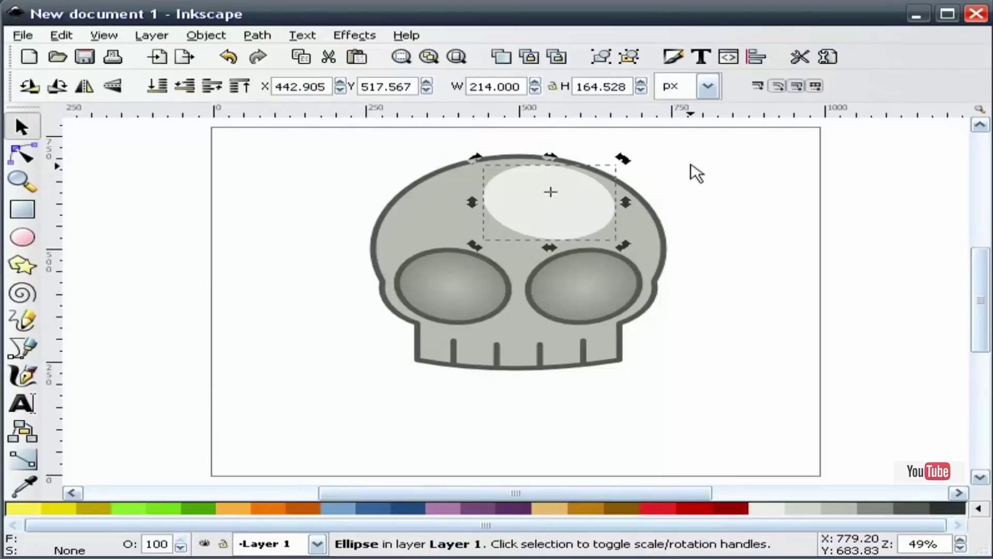
pyautogui.click(693, 172)
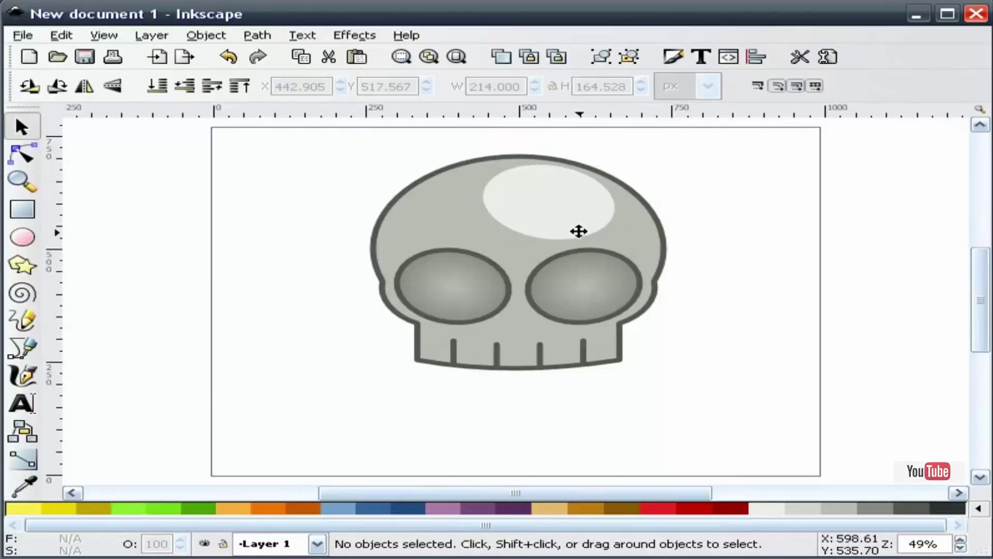
# - Give the highlight ellipse a linear gradient fading from near-white at the top to transparent below
pyautogui.click(561, 207)
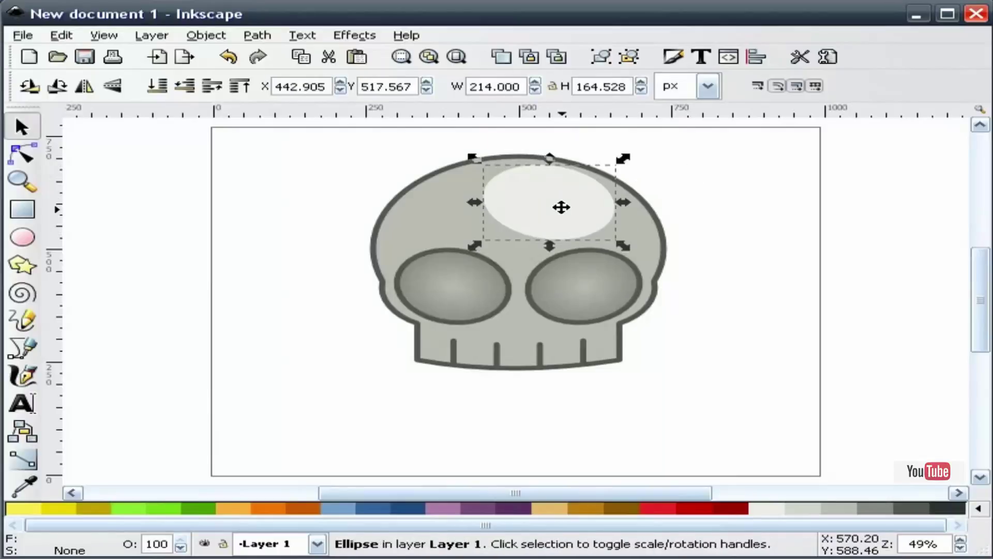
pyautogui.click(674, 57)
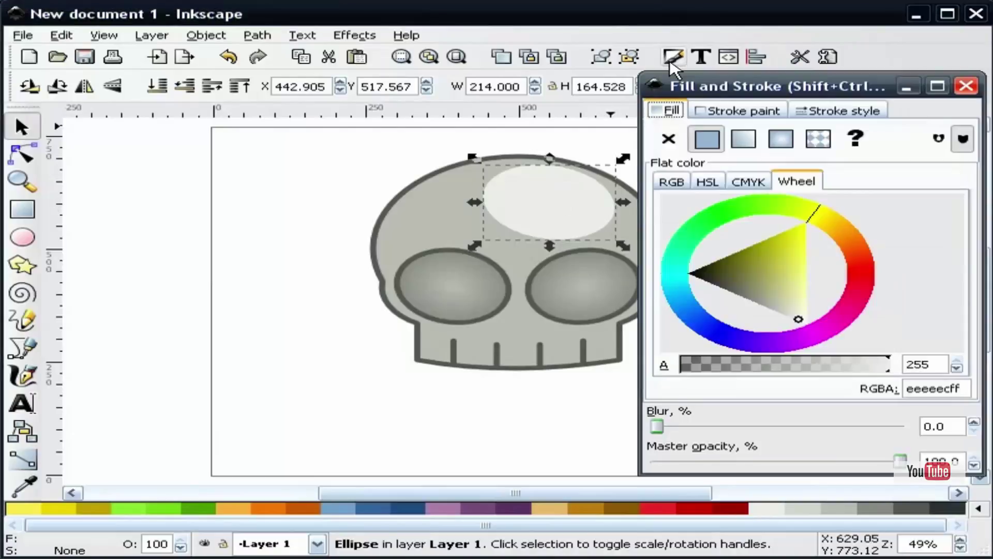
pyautogui.click(752, 146)
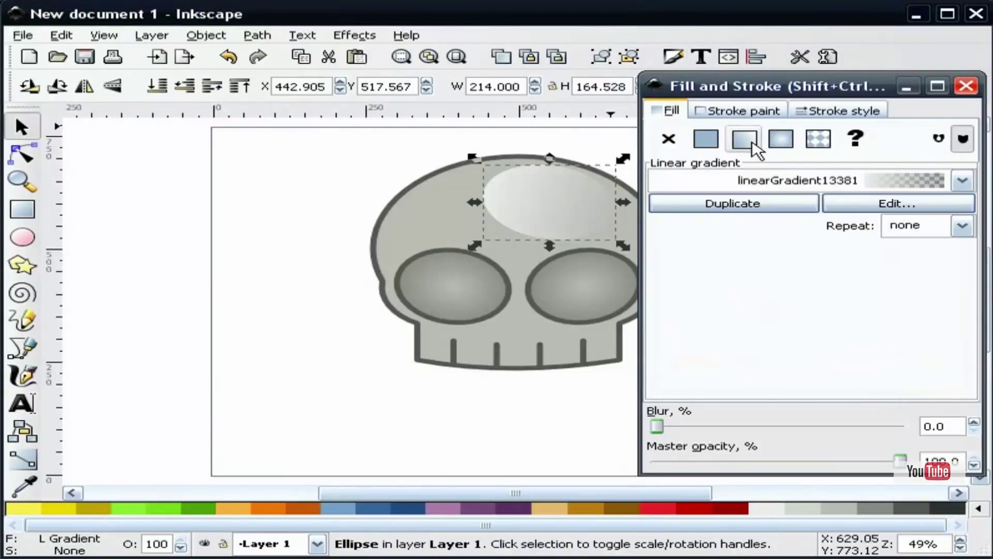
pyautogui.click(23, 459)
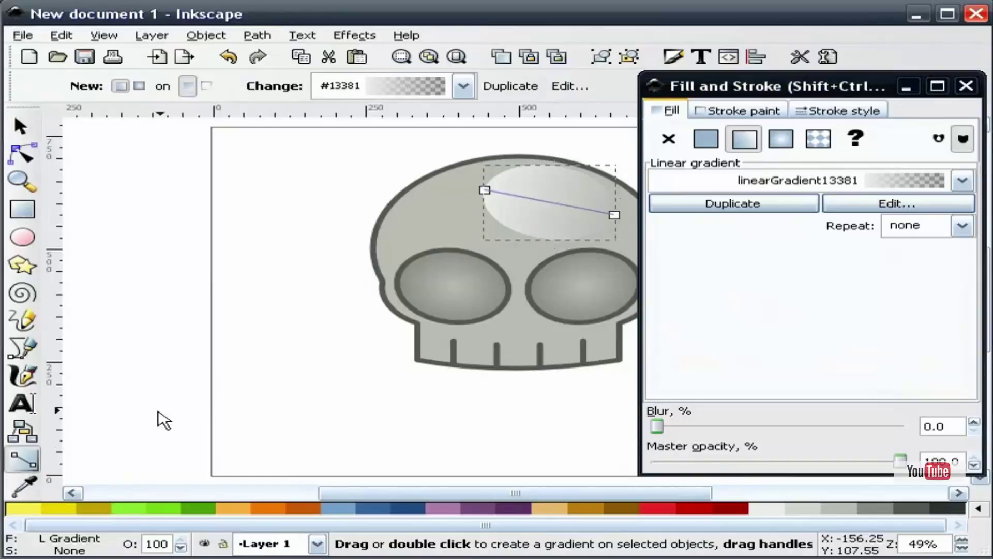
pyautogui.moveTo(485, 190); pyautogui.dragTo(577, 168)
pyautogui.moveTo(614, 214); pyautogui.dragTo(520, 241)
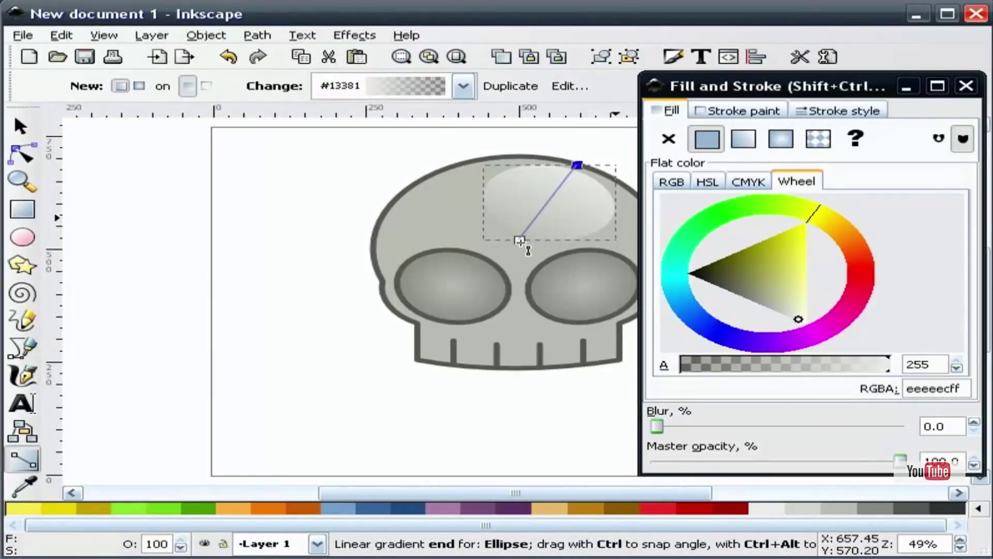
pyautogui.click(965, 86)
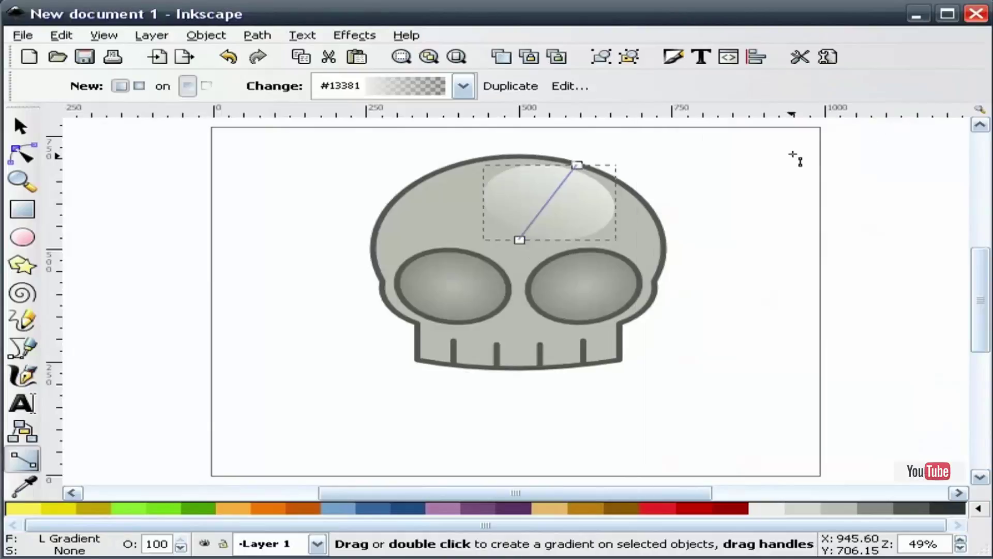
pyautogui.click(21, 126)
pyautogui.click(106, 161)
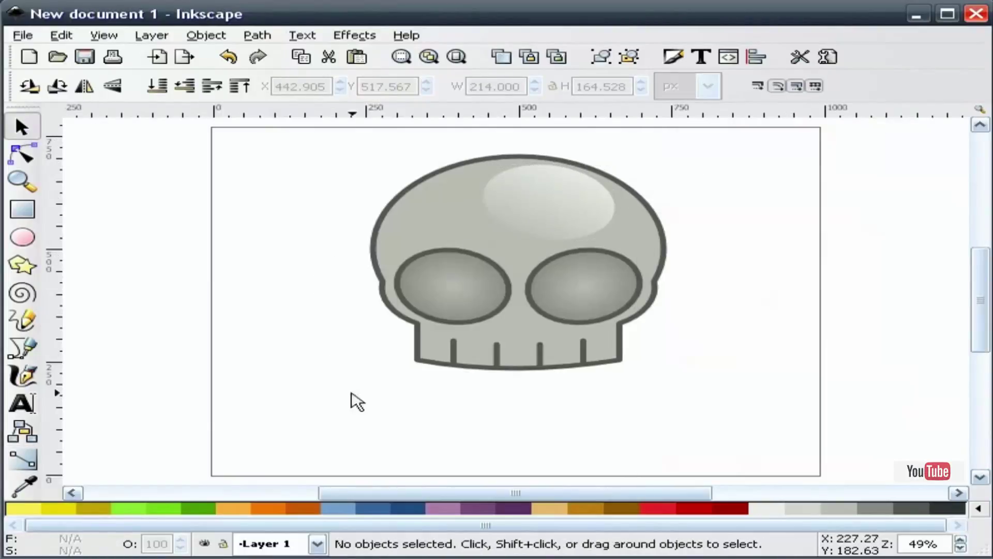
# - Group the skull outline, eye sockets, teeth and highlight, then move the group lower on the page
pyautogui.moveTo(311, 414); pyautogui.dragTo(753, 151)
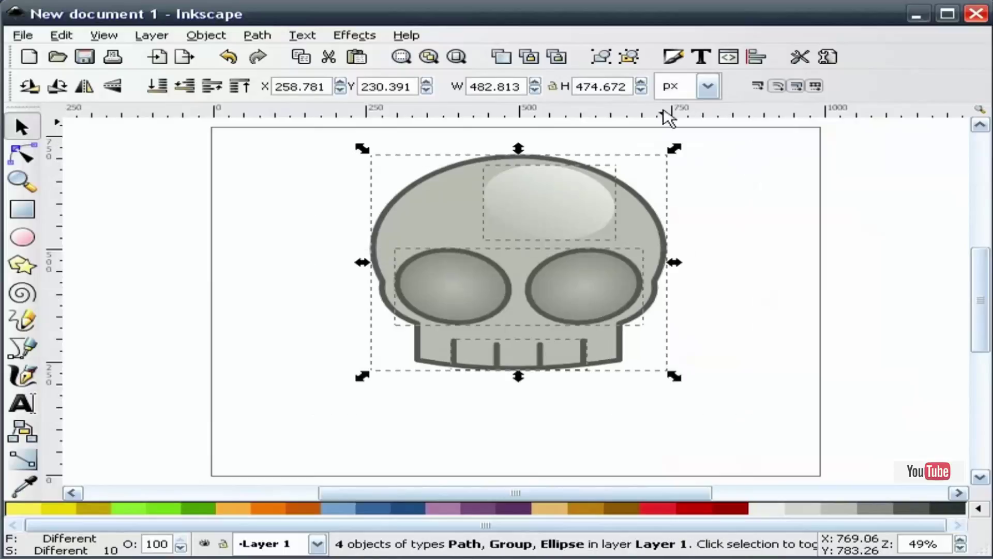
pyautogui.click(609, 65)
pyautogui.click(729, 220)
pyautogui.moveTo(569, 251); pyautogui.dragTo(548, 337)
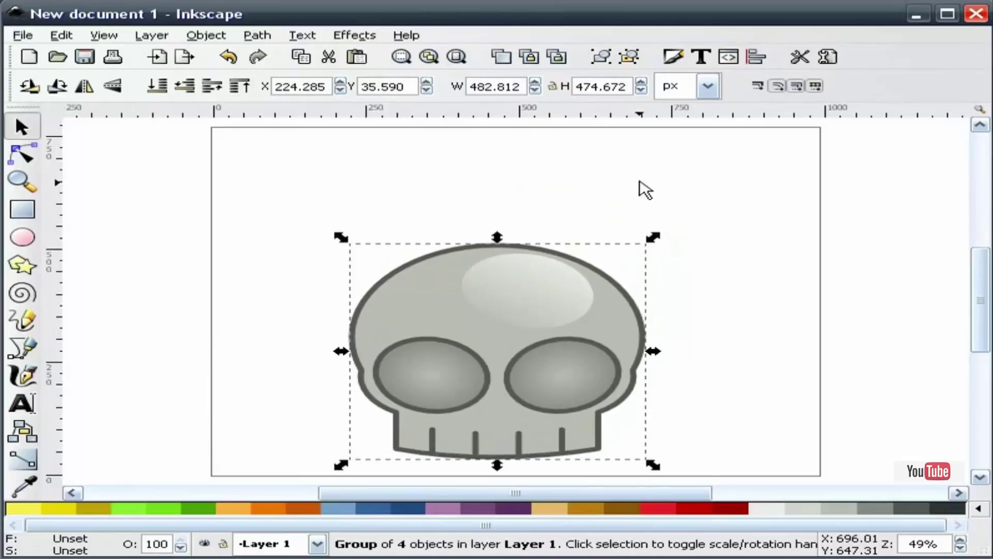
pyautogui.click(642, 188)
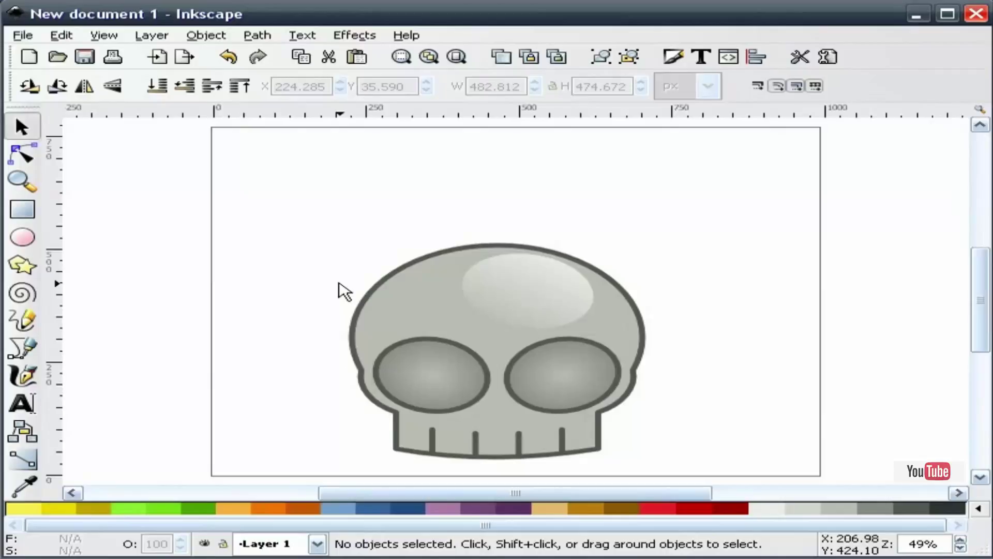
# - Zoom out with the Zoom tool to reveal more canvas around the page
pyautogui.click(36, 180)
pyautogui.click(75, 87)
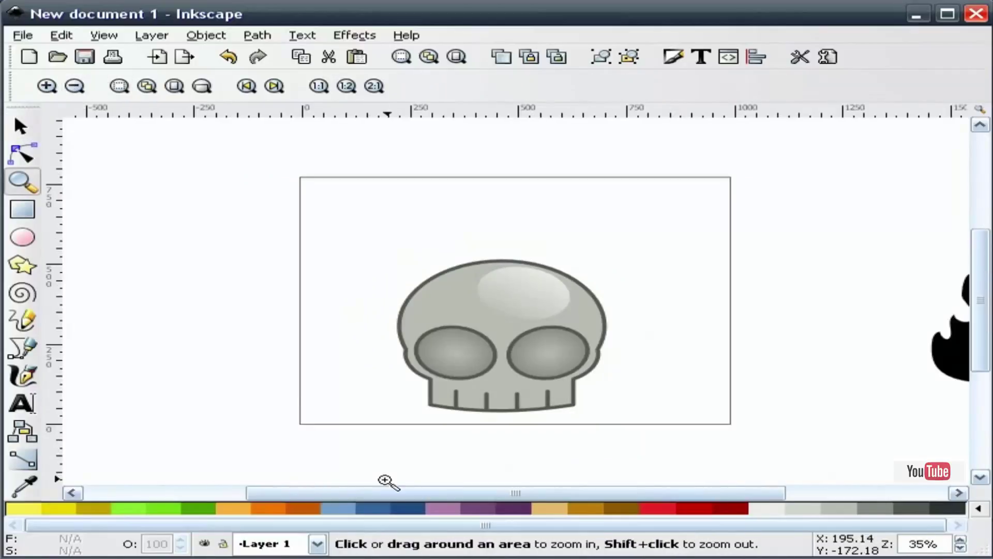
# - Bring the black flame from beyond the page's right edge onto the skull's top
pyautogui.hscroll(5, 382, 492)
pyautogui.click(30, 134)
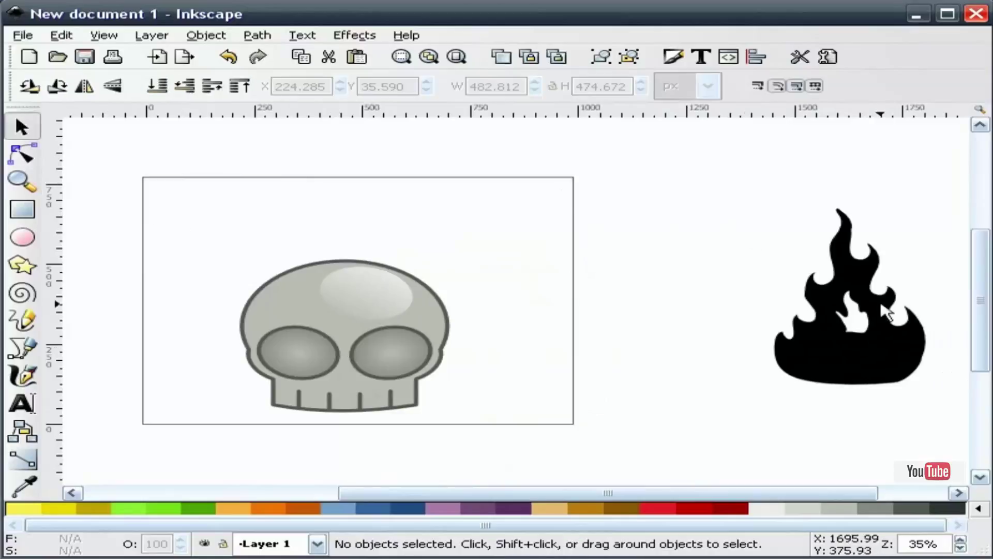
pyautogui.moveTo(882, 343); pyautogui.dragTo(623, 312)
pyautogui.click(815, 251)
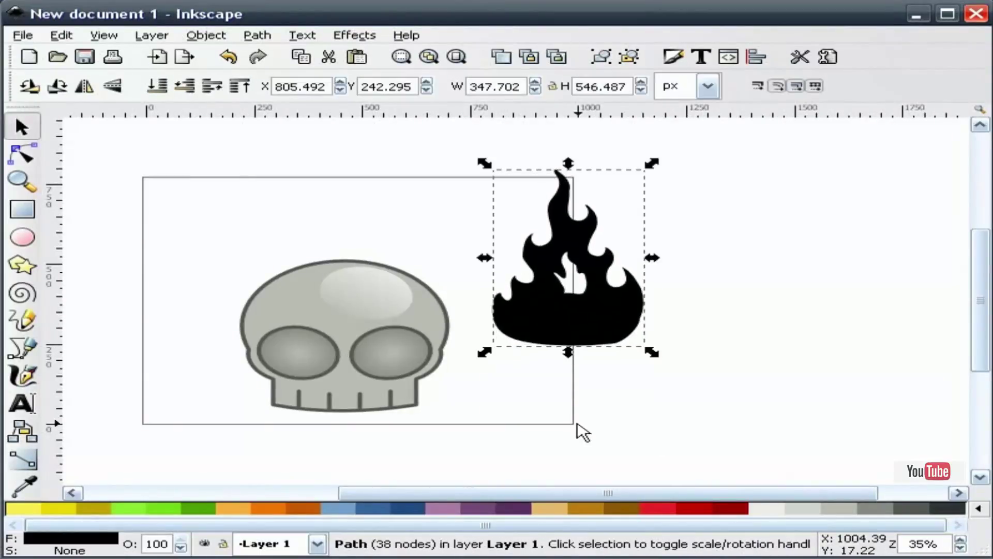
pyautogui.hscroll(-4, 554, 497)
pyautogui.click(627, 445)
pyautogui.scroll(1, 633, 445)
pyautogui.hscroll(-1, 633, 446)
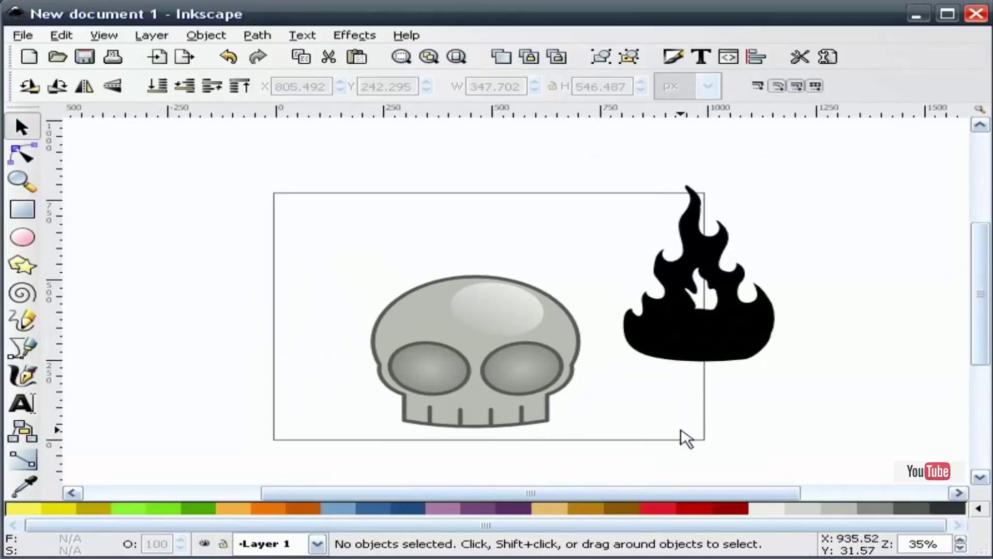
pyautogui.moveTo(722, 328); pyautogui.dragTo(723, 363)
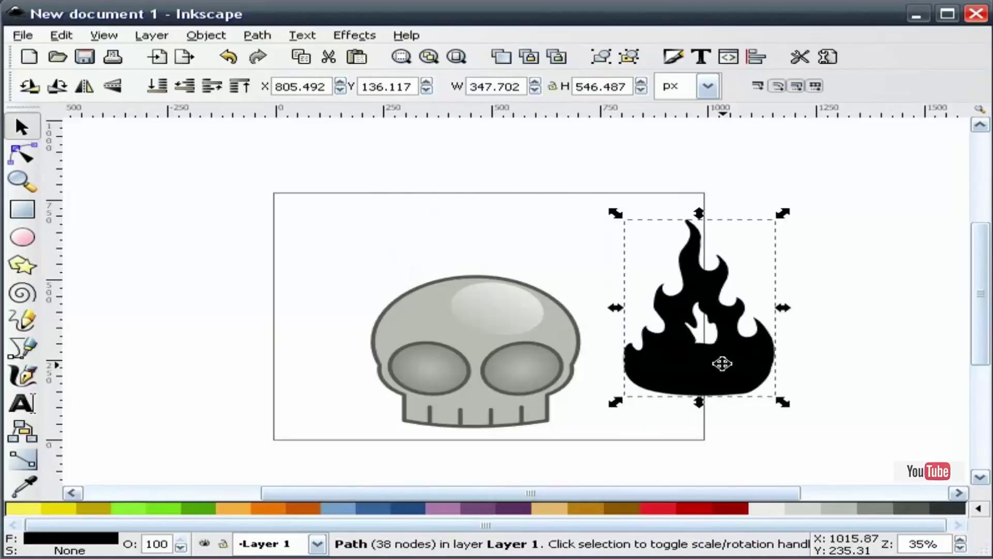
# - Enlarge the flame proportionally to 499.247 × 784.671 px and reposition it behind the skull's crown
pyautogui.moveTo(786, 217); pyautogui.dragTo(898, 152)
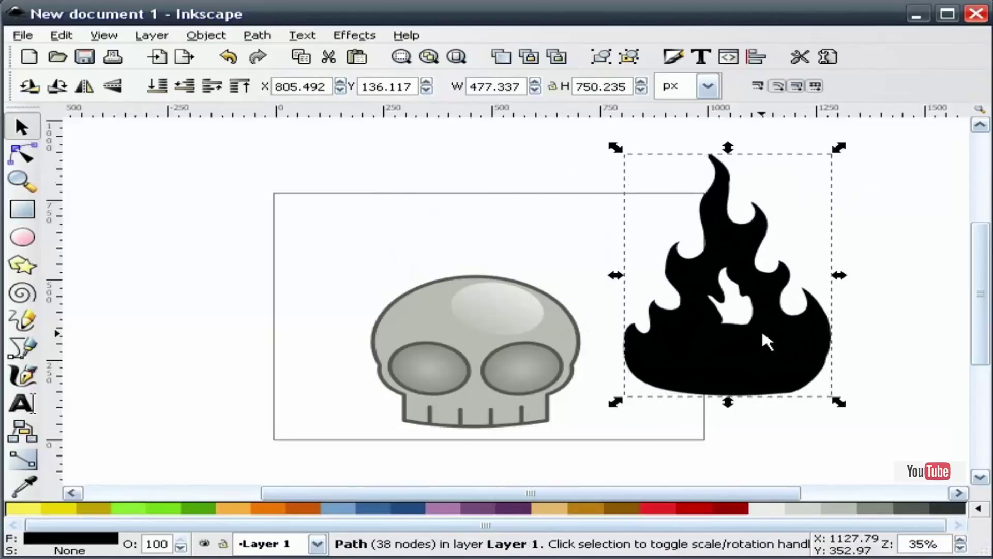
pyautogui.moveTo(754, 366); pyautogui.dragTo(738, 383)
pyautogui.moveTo(825, 178); pyautogui.dragTo(849, 175)
pyautogui.moveTo(761, 410); pyautogui.dragTo(509, 337)
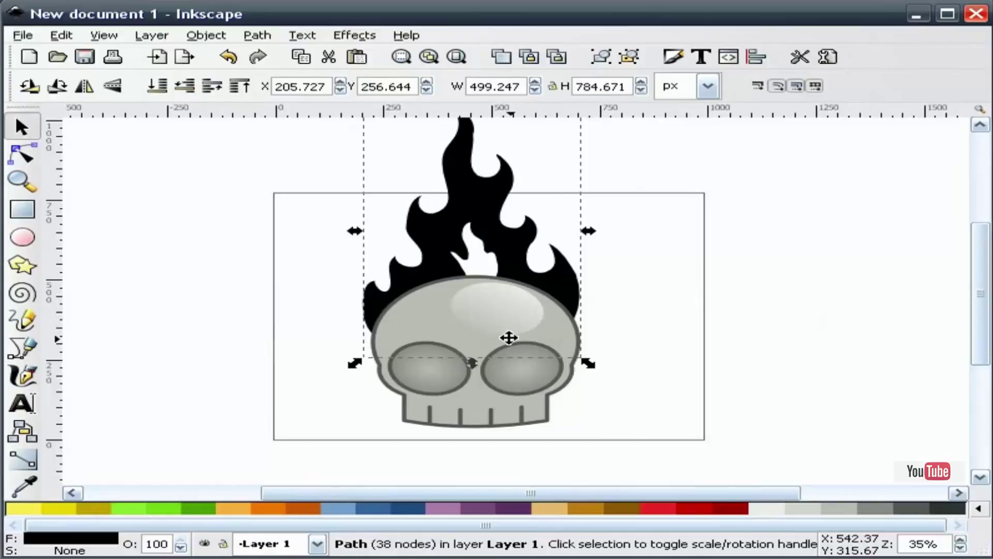
# - Select the flame and skull and center them on the vertical axis with Align and Distribute
pyautogui.click(743, 283)
pyautogui.scroll(2, 668, 337)
pyautogui.click(510, 286)
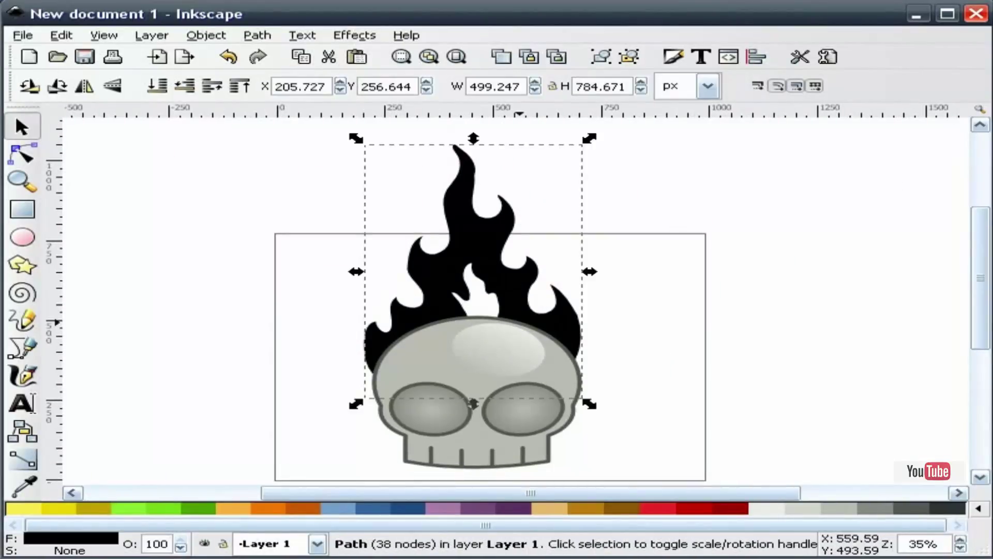
pyautogui.keyDown('shift'); pyautogui.click(488, 444); pyautogui.keyUp('shift')
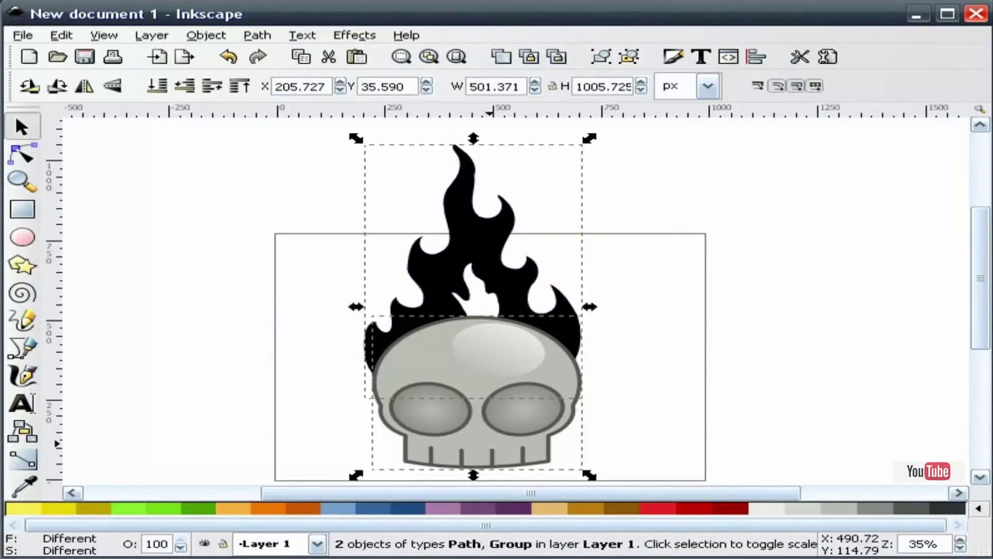
pyautogui.click(758, 58)
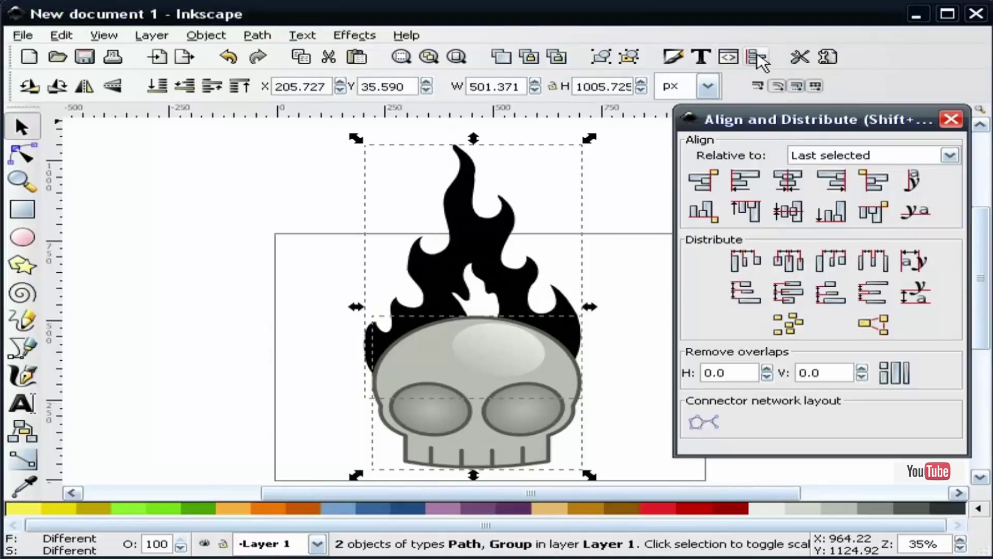
pyautogui.click(790, 178)
pyautogui.click(950, 120)
pyautogui.click(780, 242)
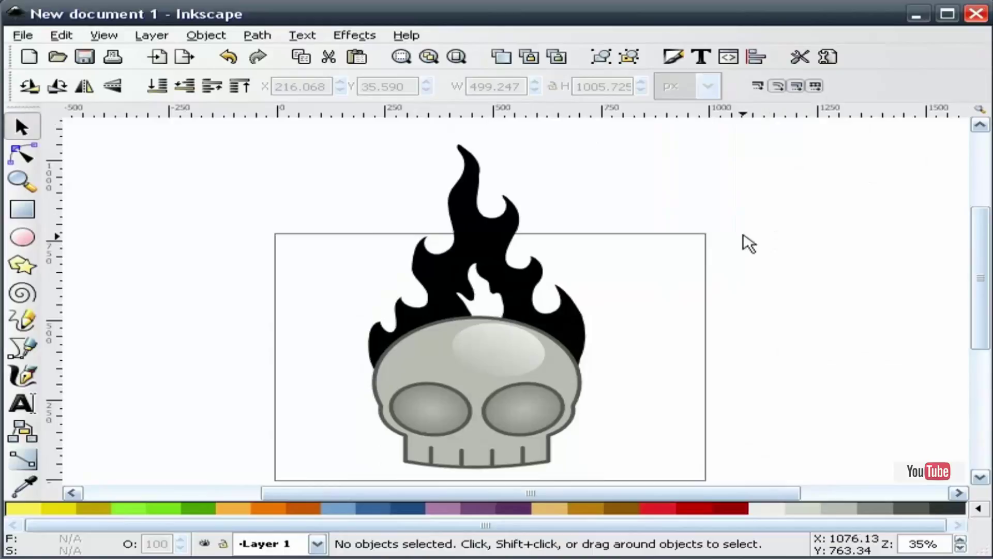
pyautogui.scroll(-2, 705, 262)
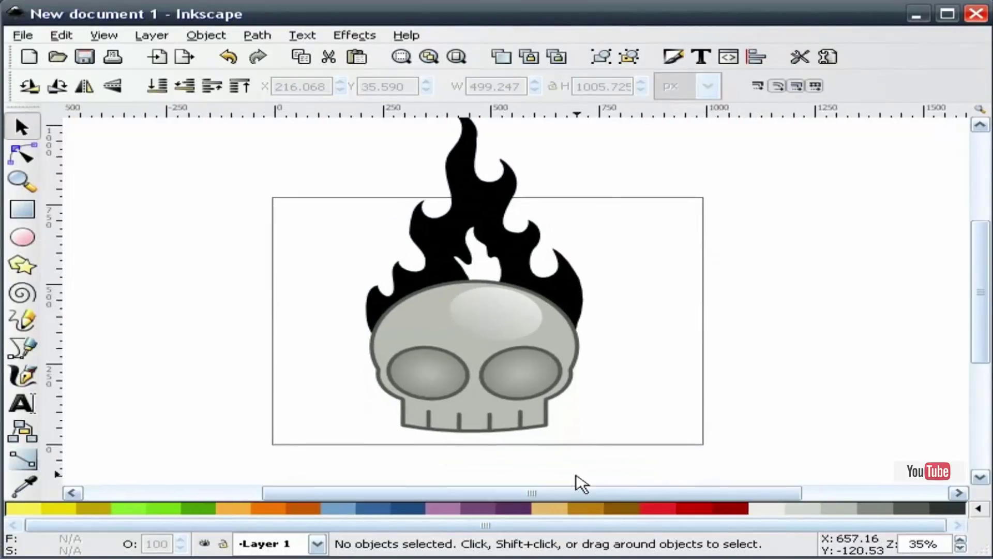
# - Uncheck Show page border in Document Properties
pyautogui.click(27, 37)
pyautogui.click(122, 306)
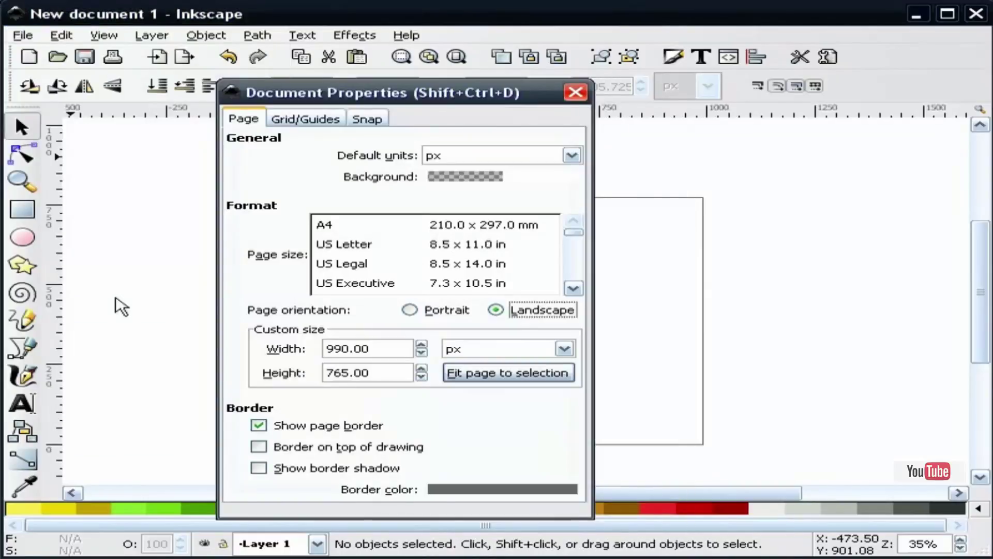
pyautogui.click(279, 433)
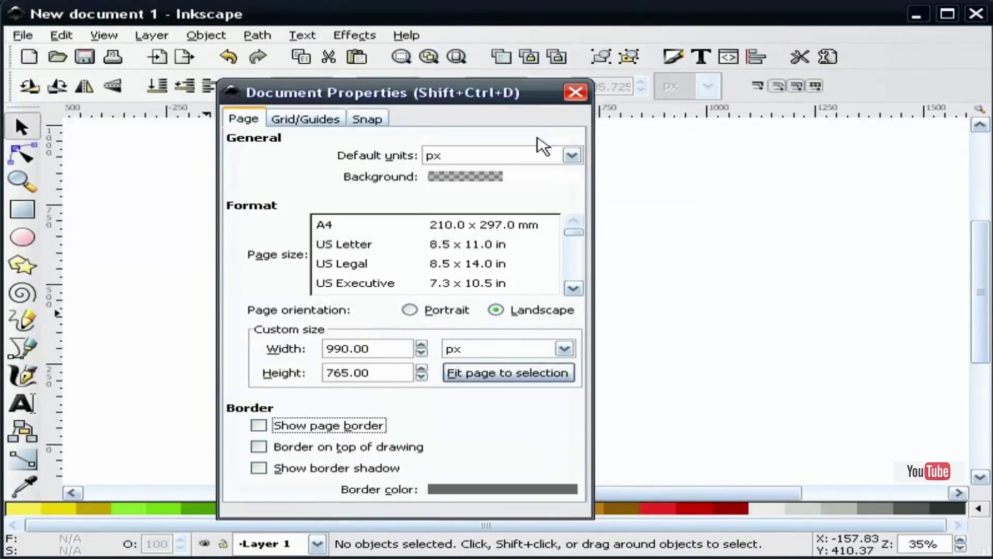
pyautogui.click(574, 92)
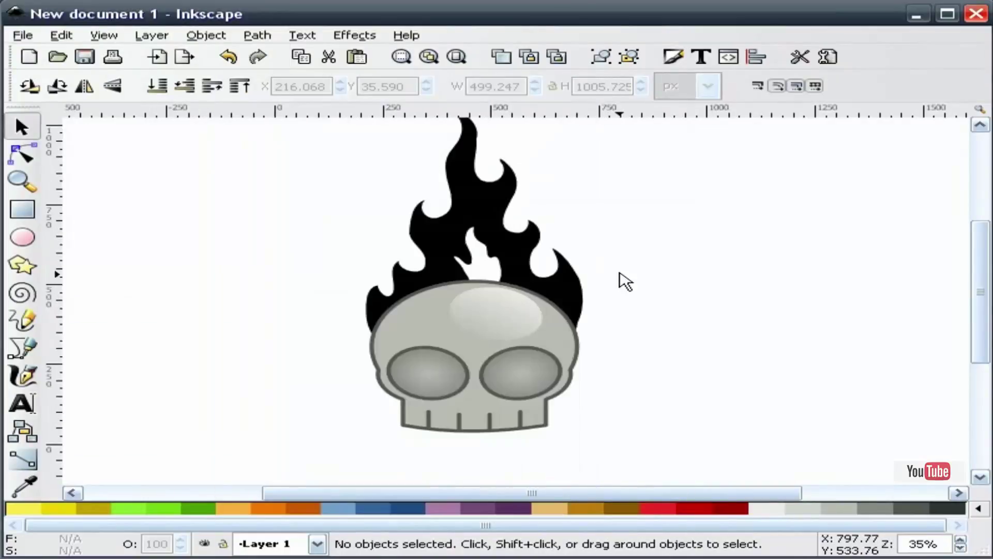
pyautogui.moveTo(626, 282)
pyautogui.mouseDown()
pyautogui.moveTo(638, 306)
pyautogui.moveTo(632, 295)
pyautogui.moveTo(643, 297)
pyautogui.mouseUp()
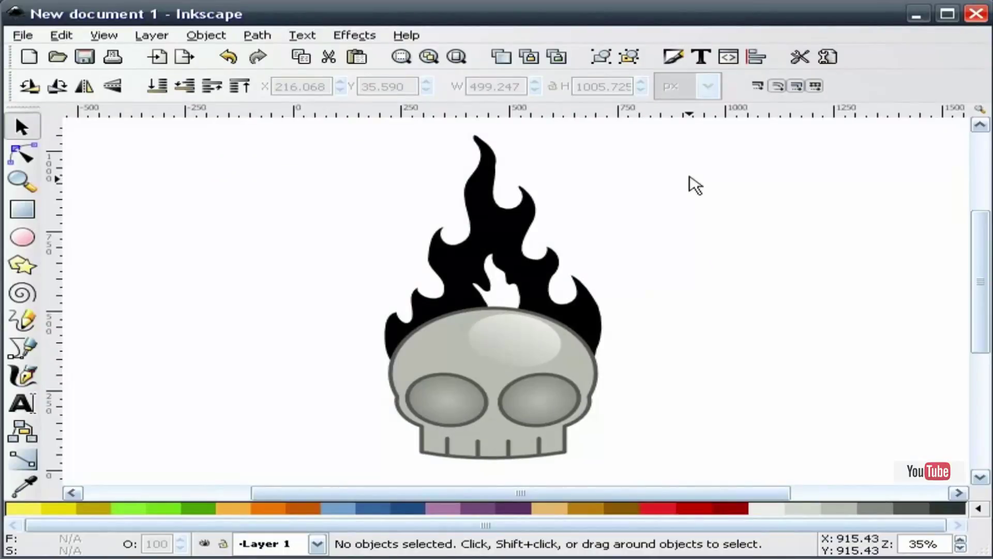
pyautogui.click(482, 216)
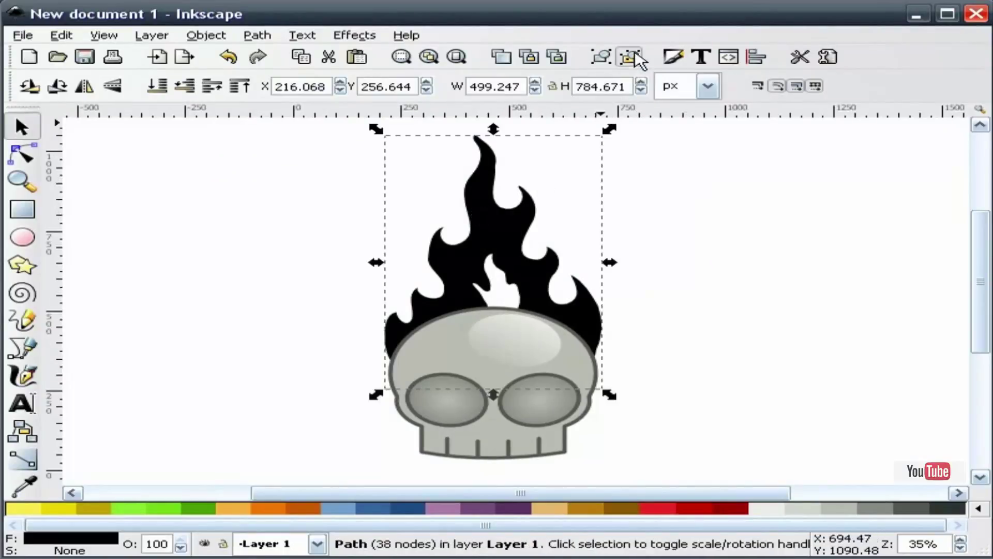
pyautogui.click(713, 171)
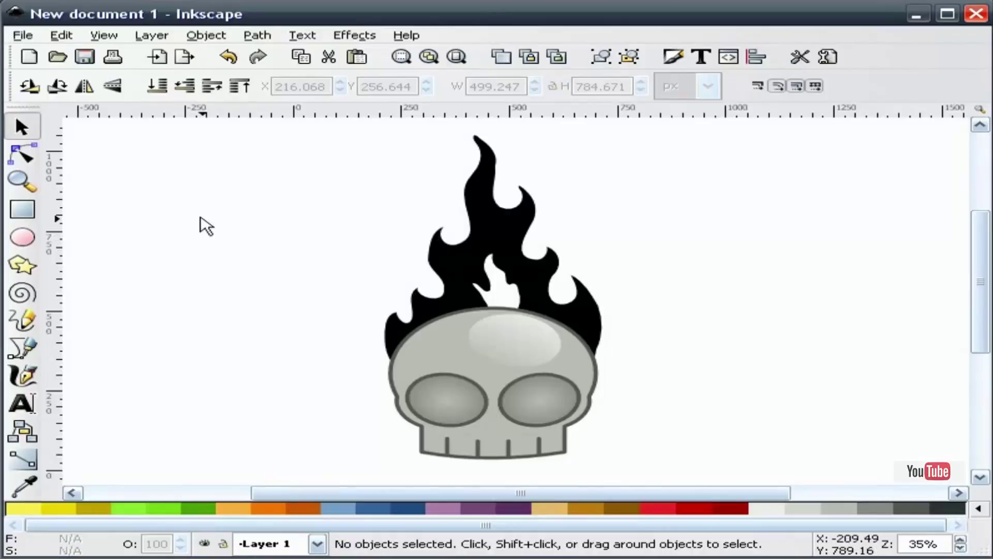
# - Zoom in on the flame and pan across its tongues from top to bottom
pyautogui.click(22, 181)
pyautogui.moveTo(357, 361); pyautogui.dragTo(519, 211)
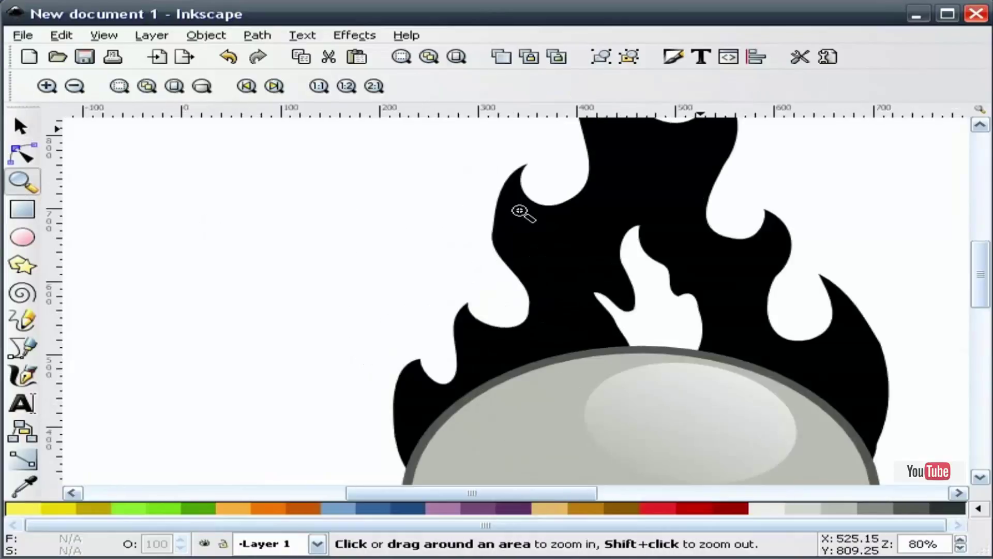
pyautogui.moveTo(463, 310); pyautogui.dragTo(361, 354)
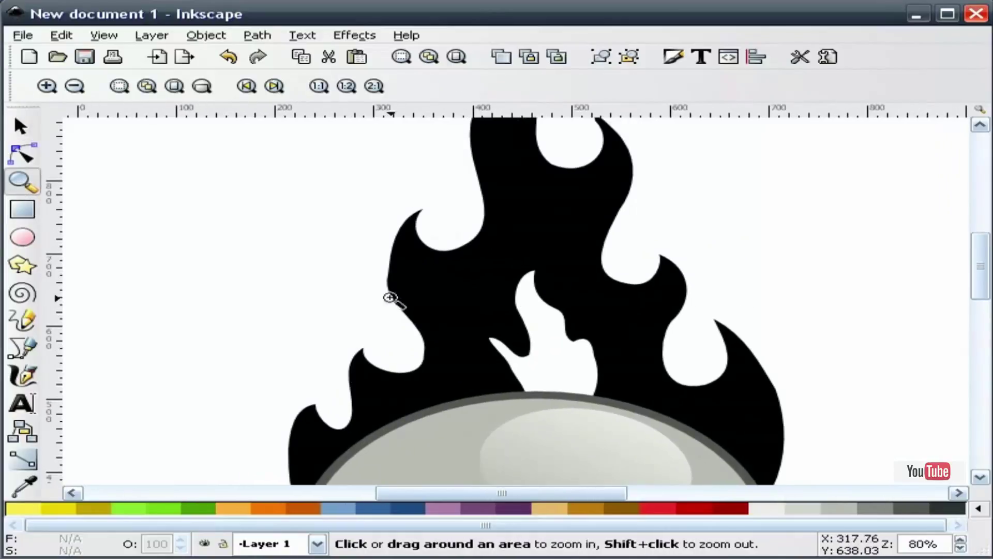
pyautogui.moveTo(516, 324); pyautogui.dragTo(485, 397)
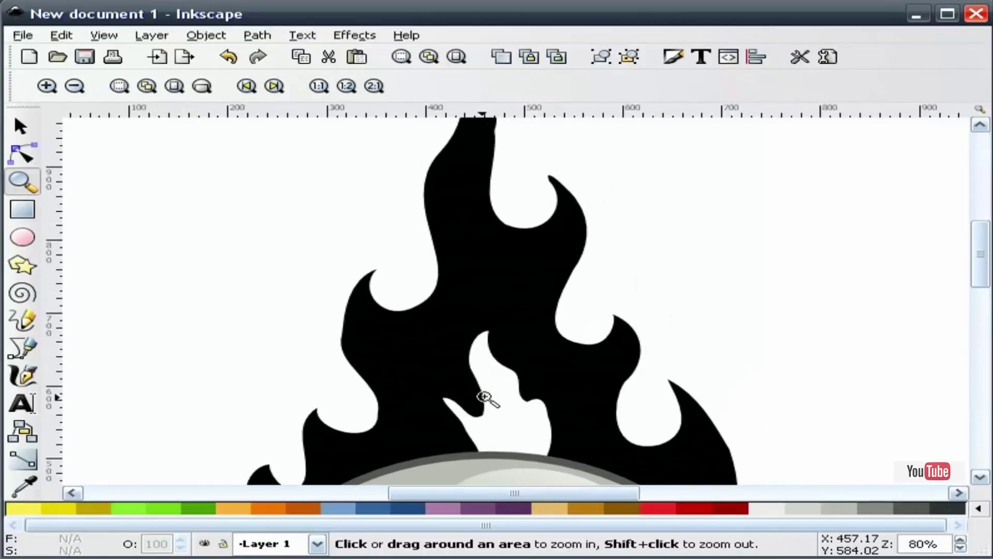
pyautogui.moveTo(521, 228); pyautogui.dragTo(539, 206)
pyautogui.moveTo(430, 362); pyautogui.dragTo(448, 274)
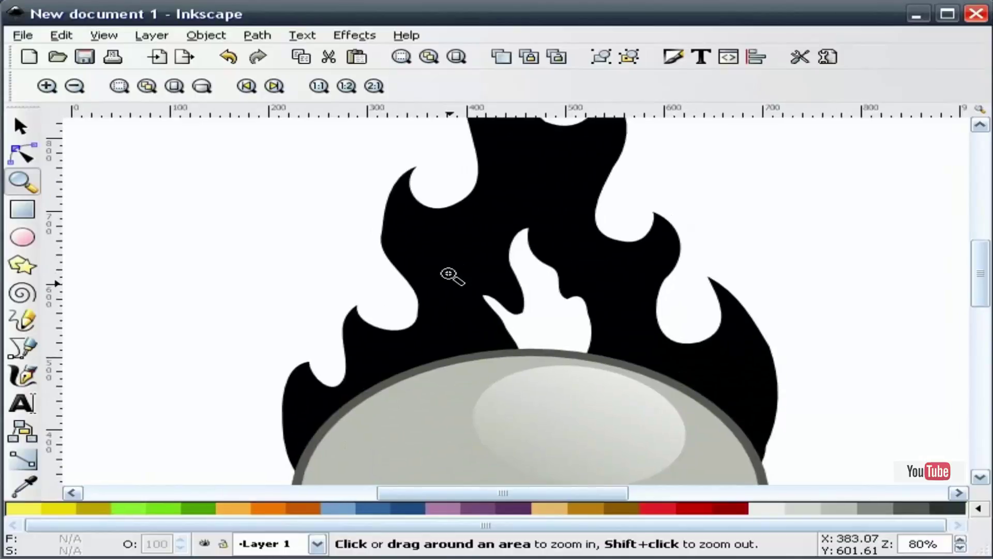
# - Look through the Path menu without choosing anything, then zoom out to 28%
pyautogui.click(22, 126)
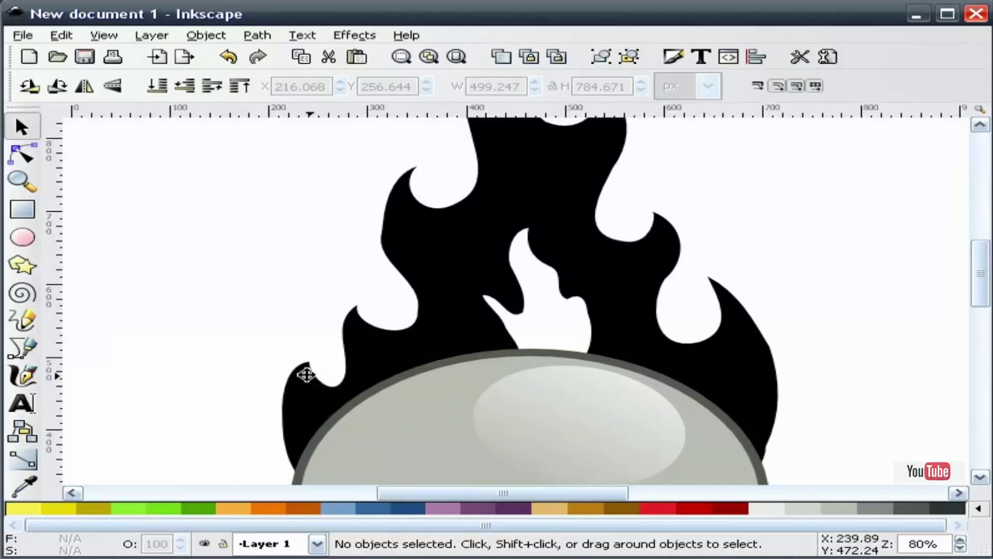
pyautogui.click(257, 35)
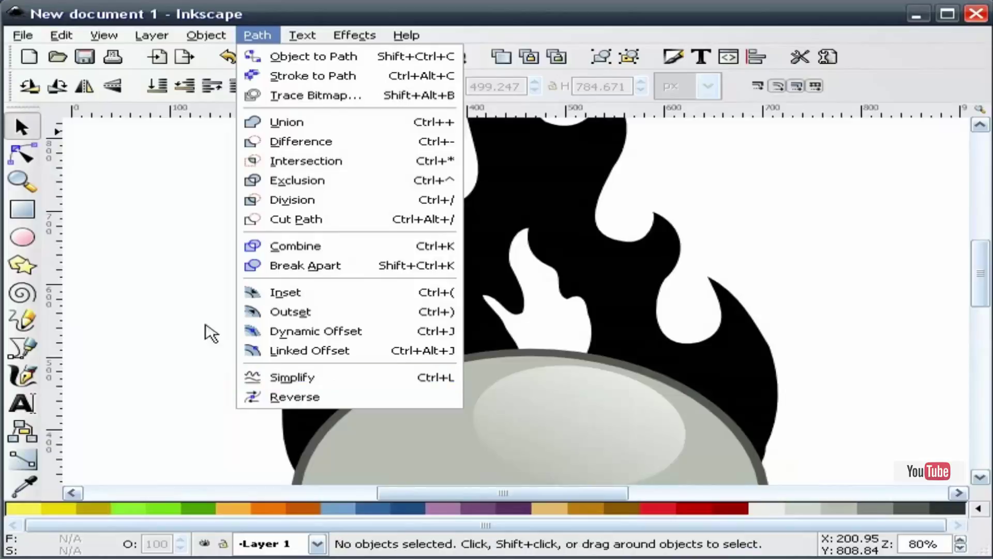
pyautogui.click(102, 185)
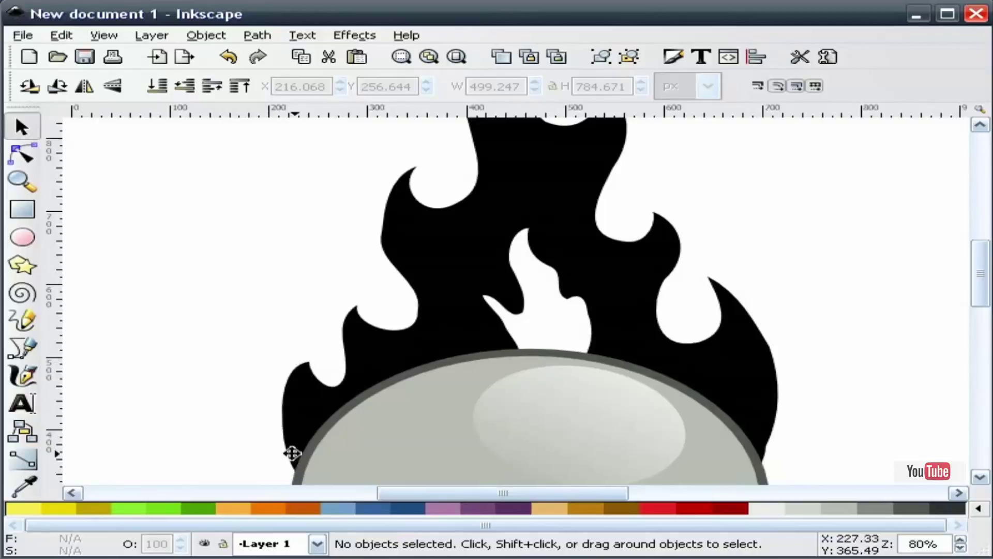
pyautogui.click(21, 181)
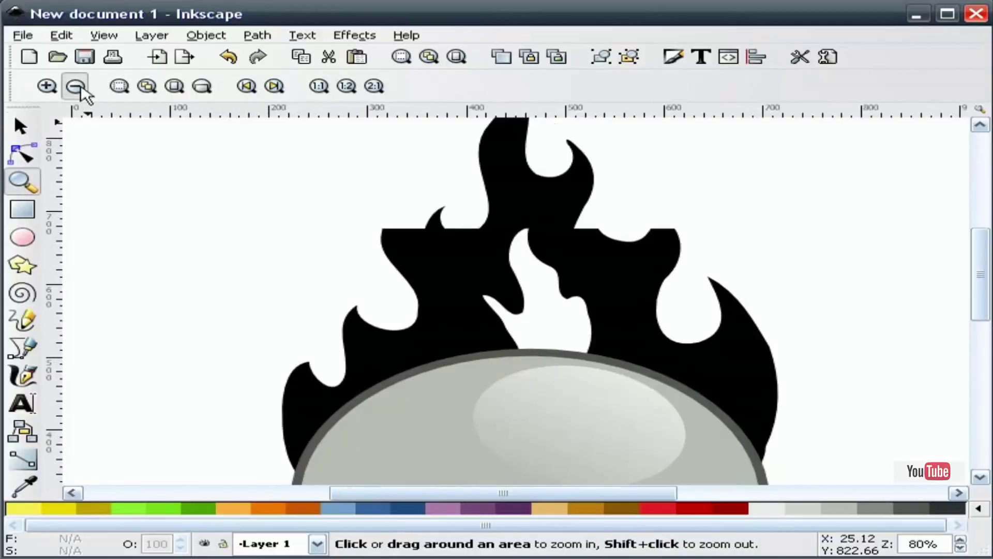
pyautogui.click(76, 87)
pyautogui.click(76, 87)
pyautogui.click(77, 87)
# - Fill the black flame shape with the orange palette swatch
pyautogui.click(22, 126)
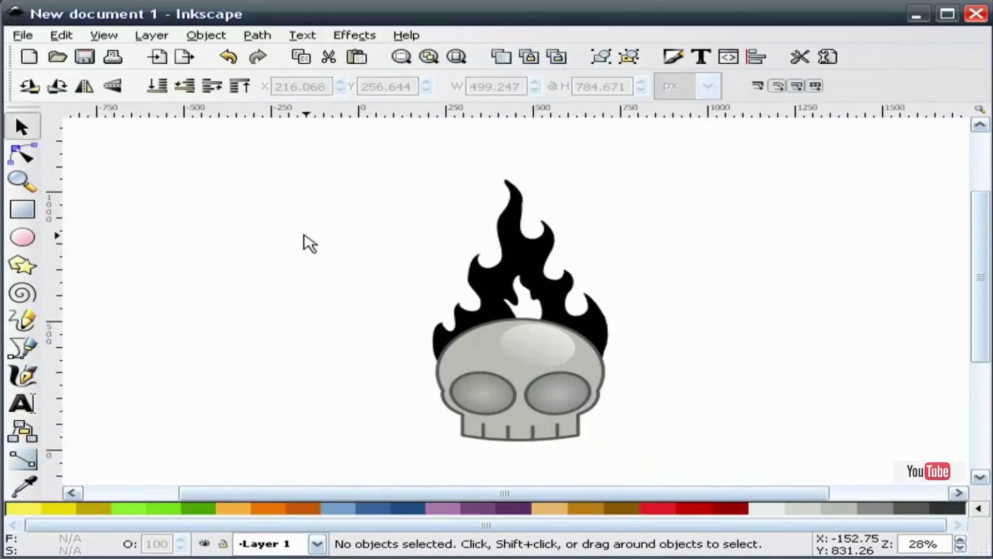
pyautogui.hscroll(5, 310, 243)
pyautogui.click(412, 257)
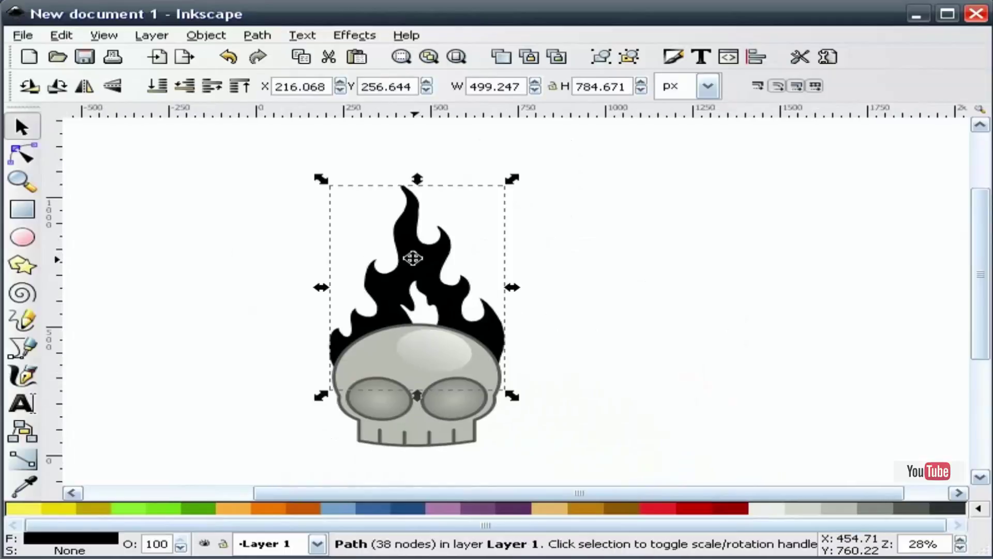
pyautogui.click(236, 509)
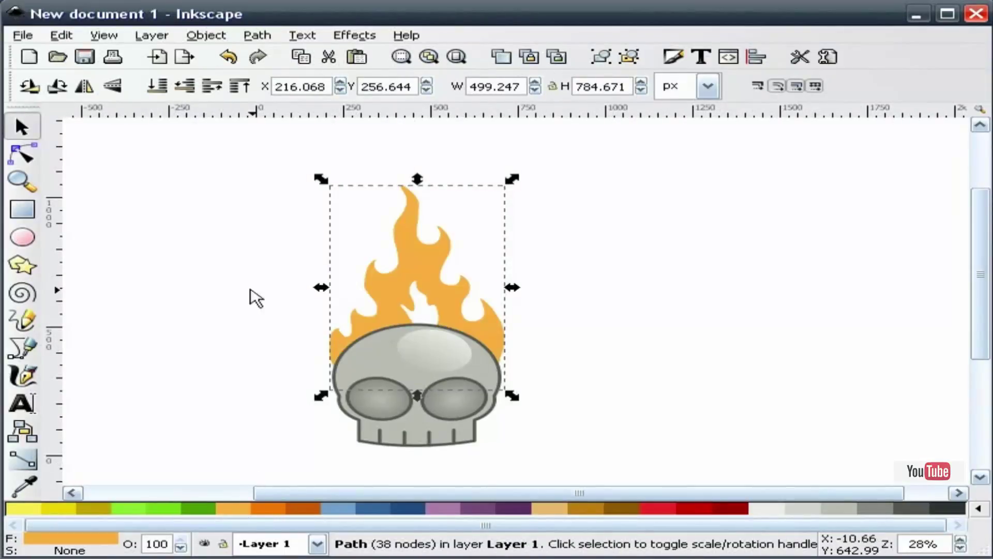
pyautogui.click(251, 291)
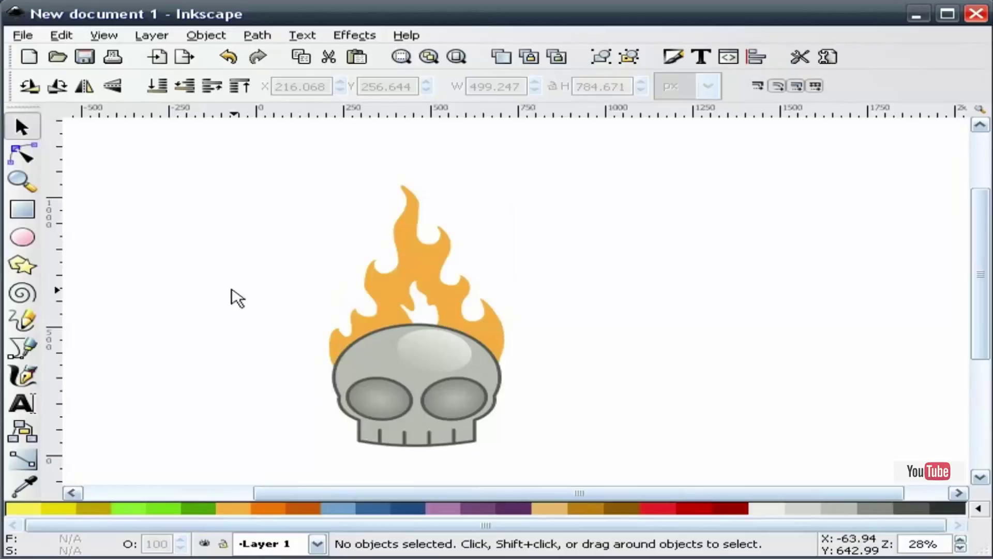
# - Zoom in to frame the skull and flames, then reselect the orange flame
pyautogui.click(22, 181)
pyautogui.moveTo(238, 468); pyautogui.dragTo(689, 163)
pyautogui.click(21, 126)
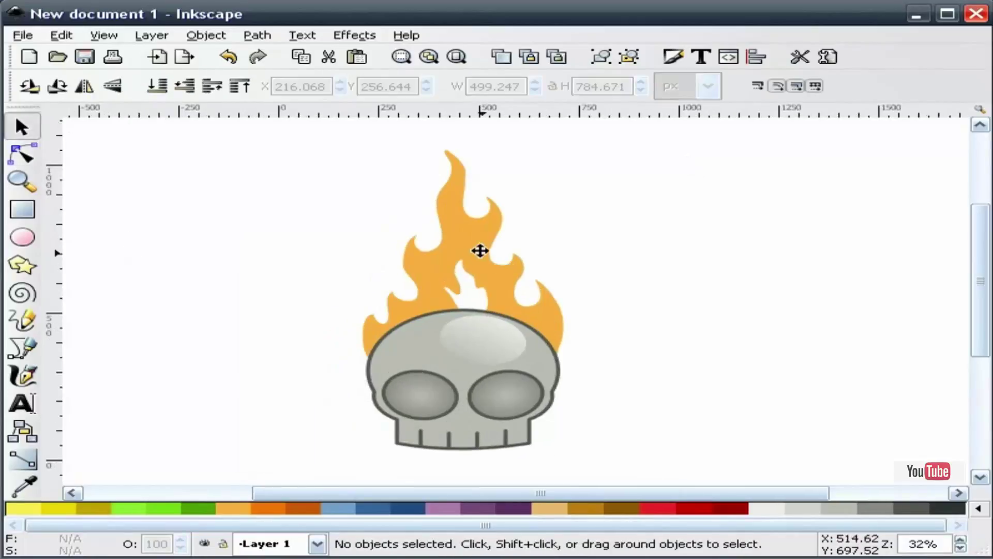
pyautogui.click(478, 247)
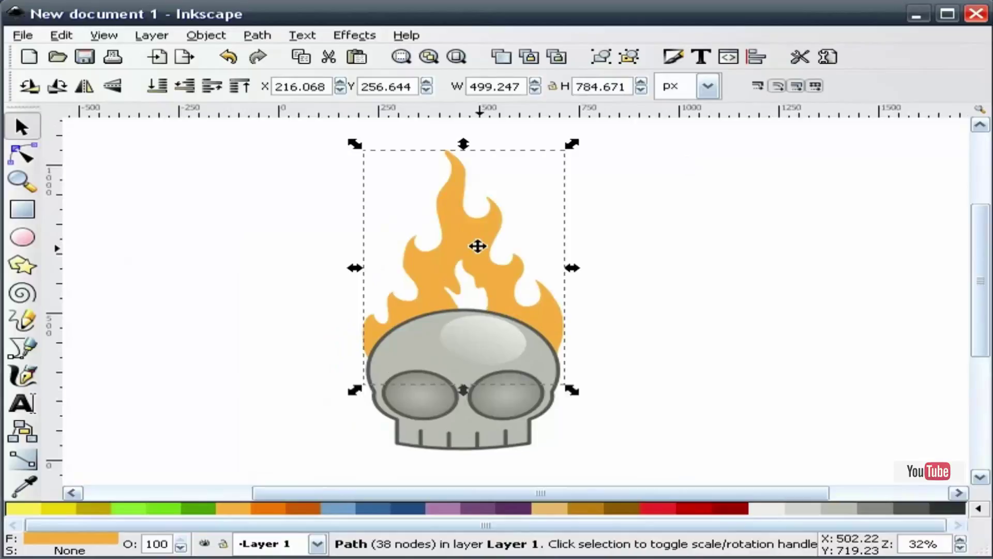
# - Give the flames a linear gradient with an opaque yellow end stop and a darker orange (ff8c0eff) start stop
pyautogui.click(674, 57)
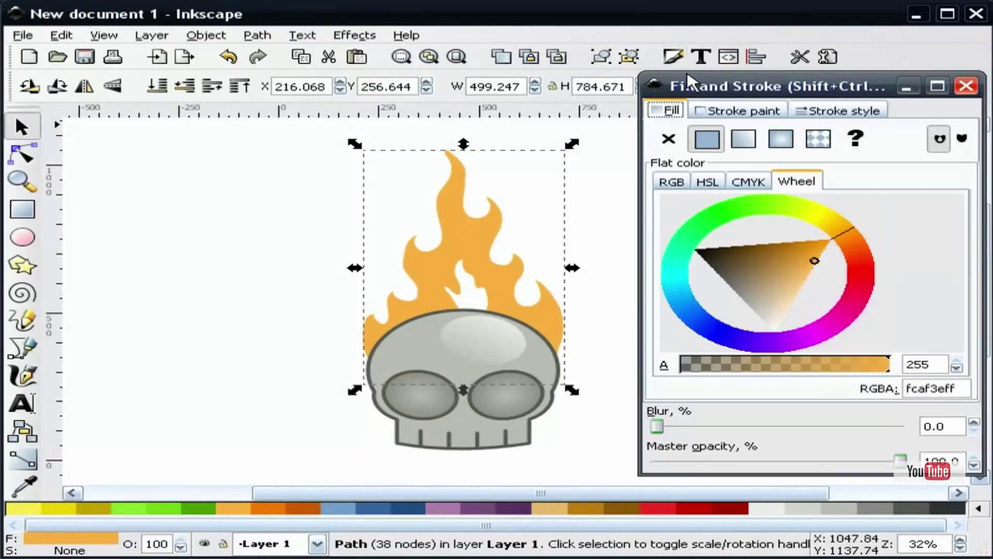
pyautogui.click(745, 140)
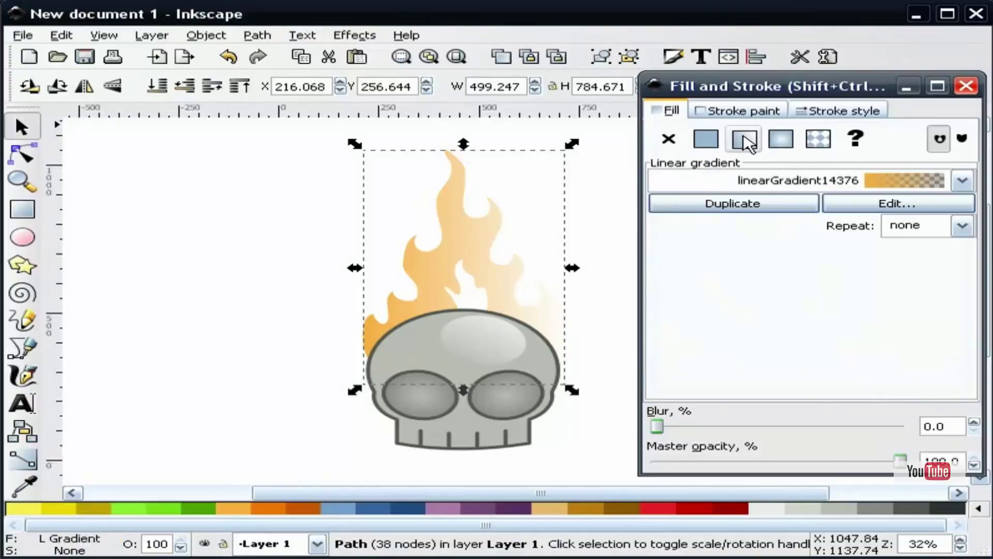
pyautogui.click(923, 207)
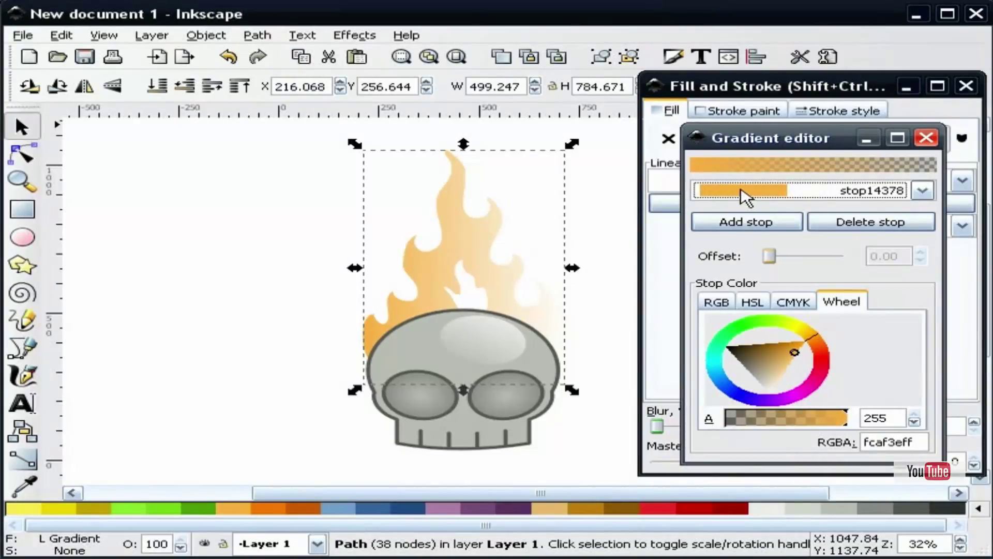
pyautogui.click(922, 191)
pyautogui.click(781, 207)
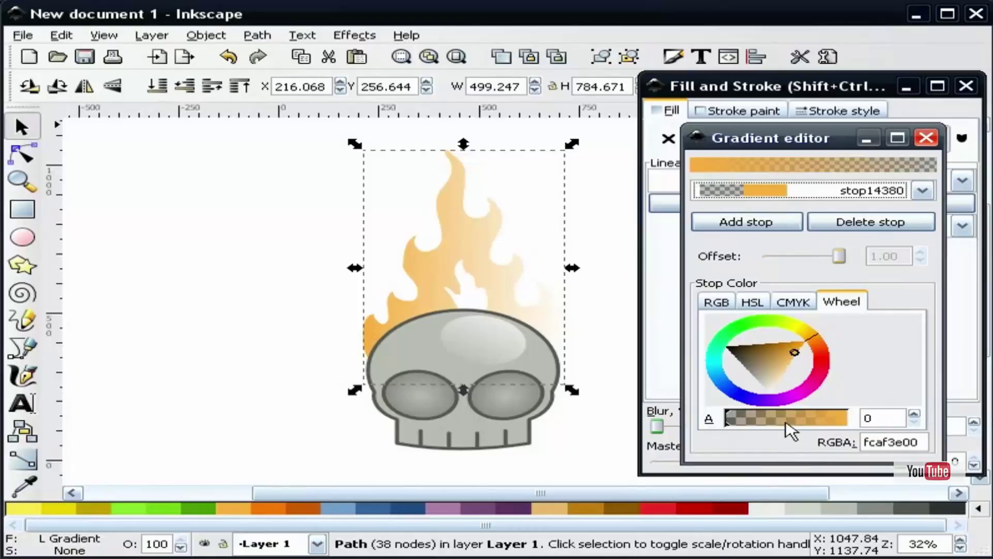
pyautogui.moveTo(789, 429); pyautogui.dragTo(842, 427)
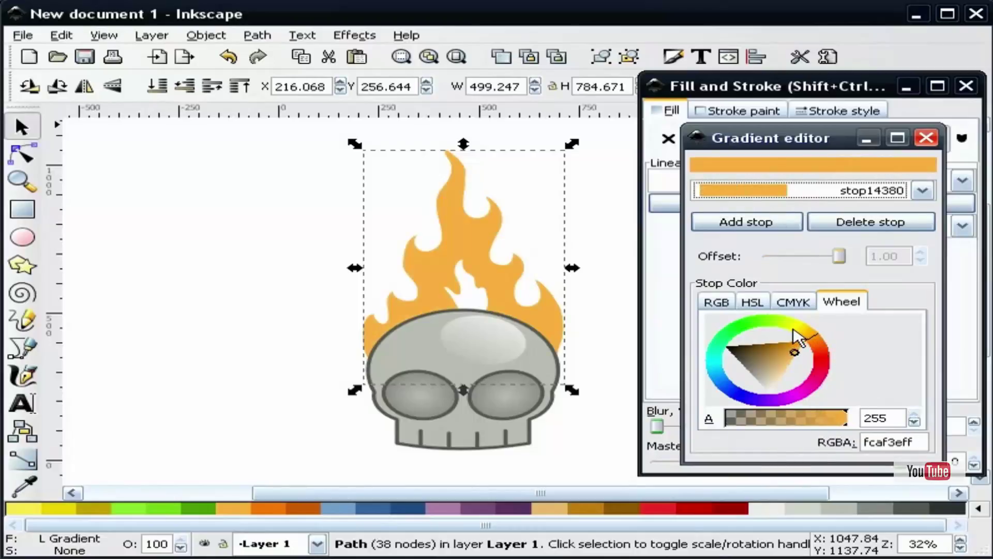
pyautogui.moveTo(798, 329)
pyautogui.mouseDown()
pyautogui.moveTo(801, 357)
pyautogui.moveTo(791, 362)
pyautogui.mouseUp()
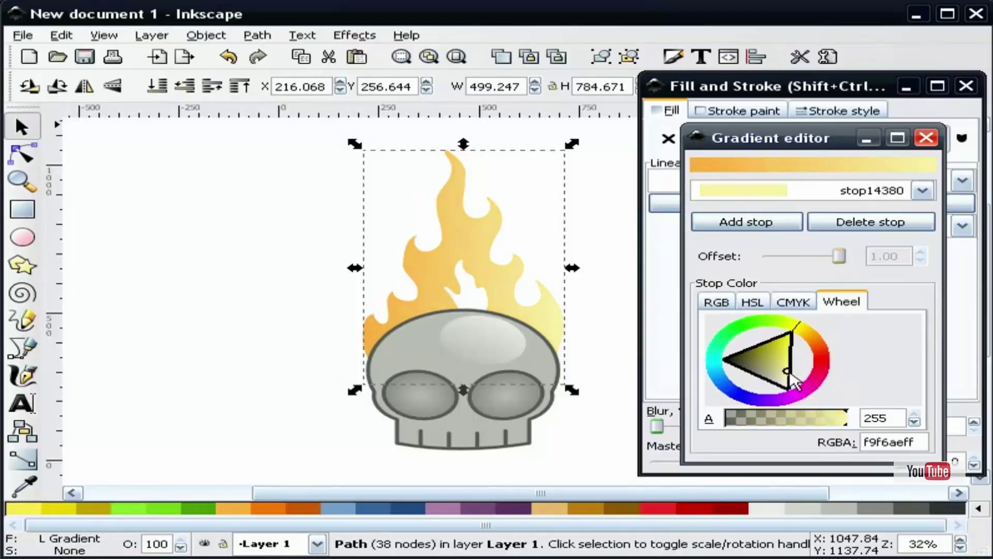
pyautogui.click(922, 191)
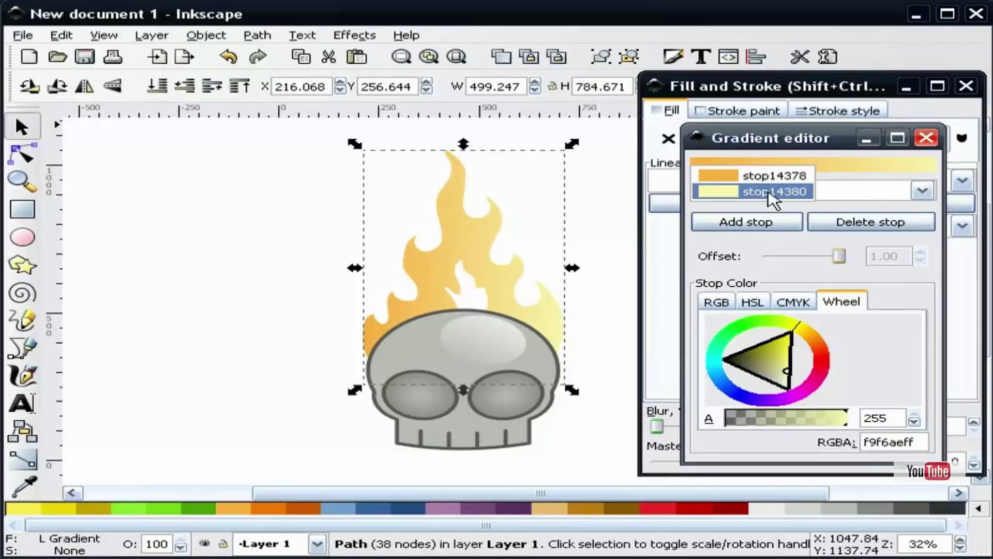
pyautogui.click(773, 176)
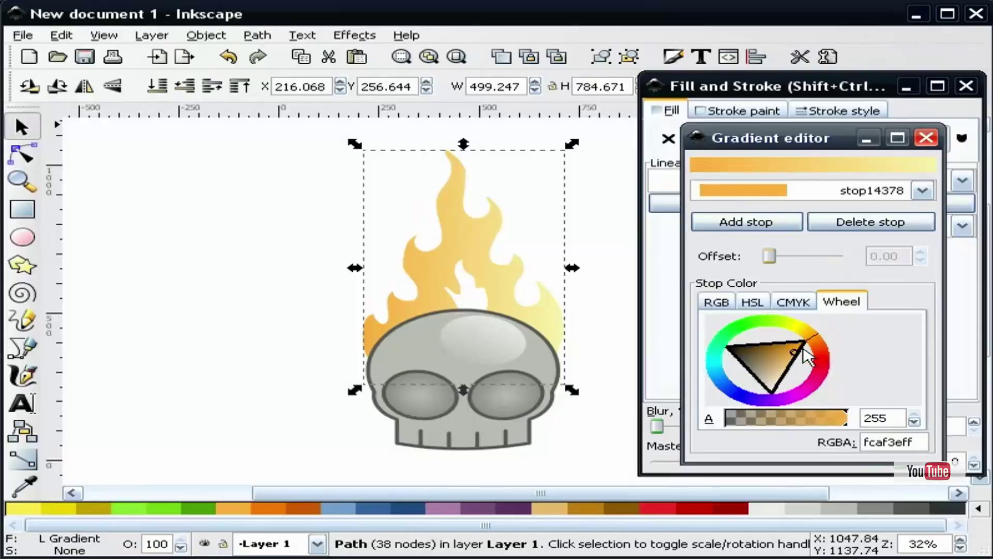
pyautogui.moveTo(806, 356)
pyautogui.mouseDown()
pyautogui.moveTo(807, 339)
pyautogui.moveTo(818, 348)
pyautogui.moveTo(810, 353)
pyautogui.moveTo(817, 341)
pyautogui.mouseUp()
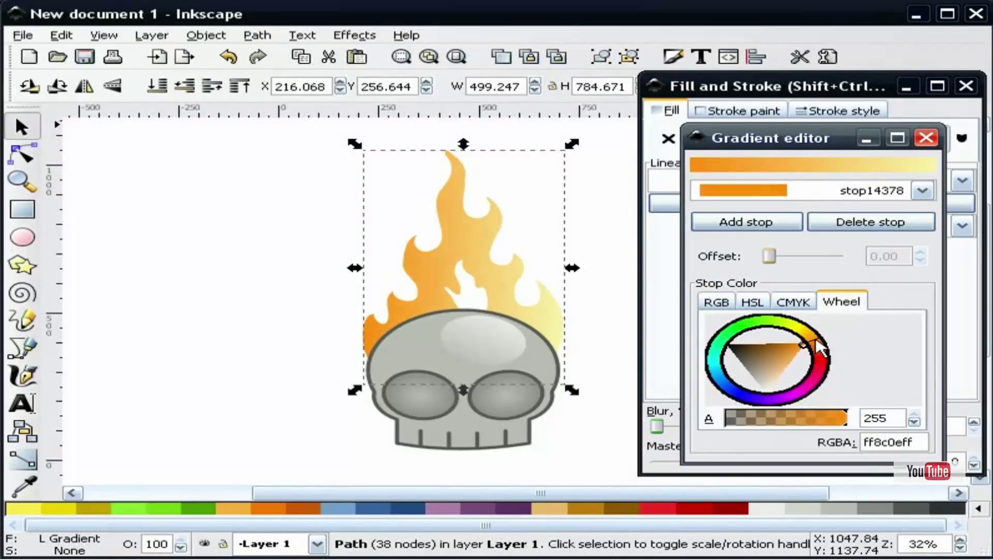
# - Reposition the gradient handles to run from the flame tips down to the skull's top
pyautogui.click(926, 138)
pyautogui.click(22, 458)
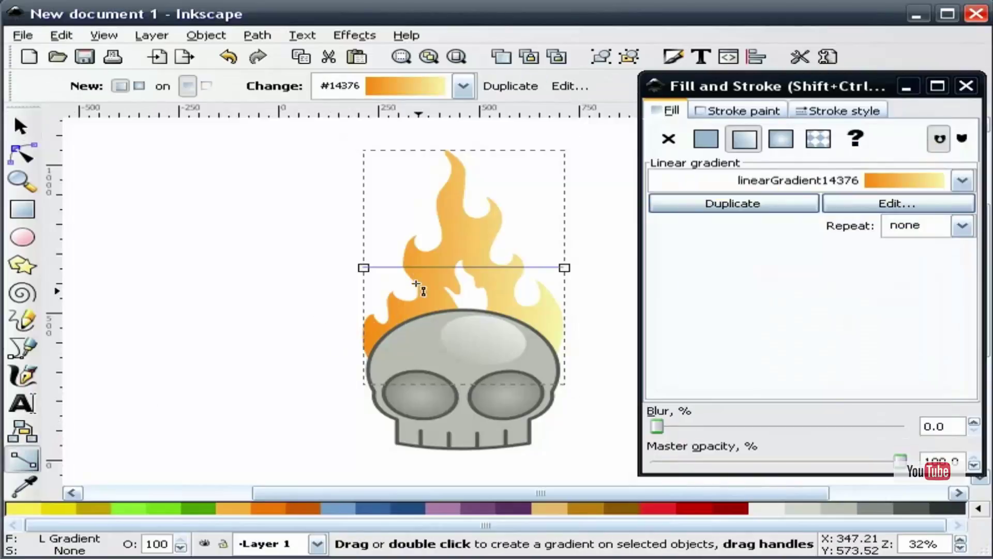
pyautogui.moveTo(366, 268); pyautogui.dragTo(463, 210)
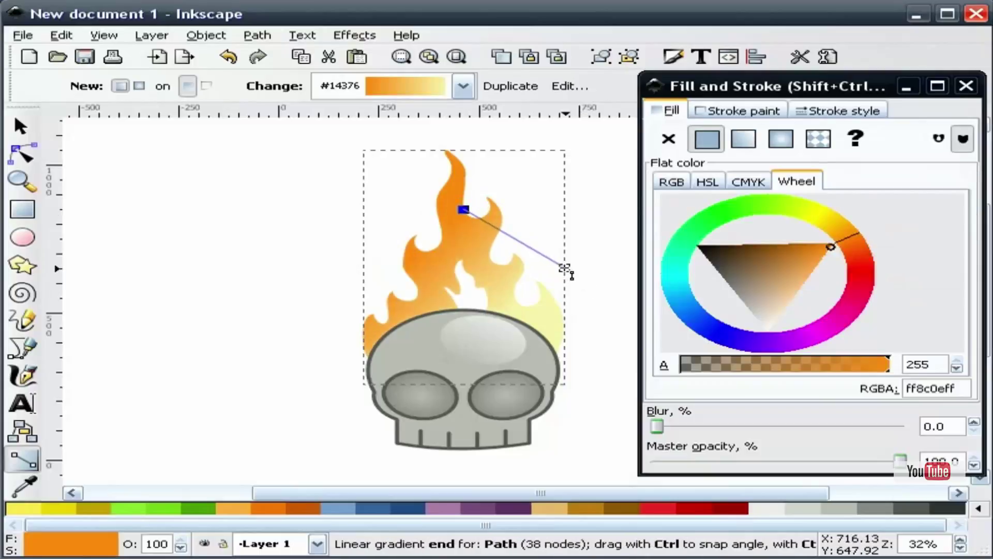
pyautogui.moveTo(565, 268); pyautogui.dragTo(475, 322)
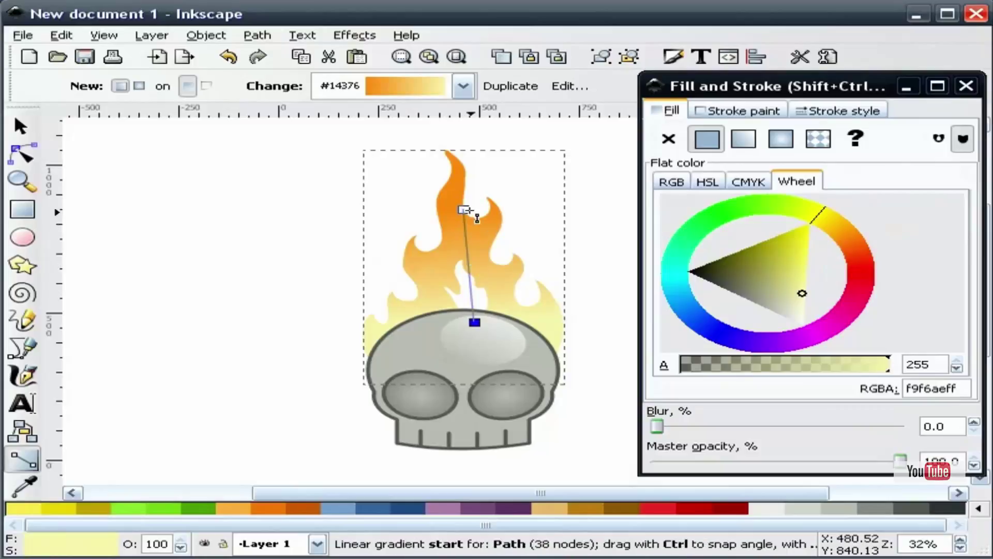
pyautogui.moveTo(464, 210); pyautogui.dragTo(461, 241)
pyautogui.press('F1')
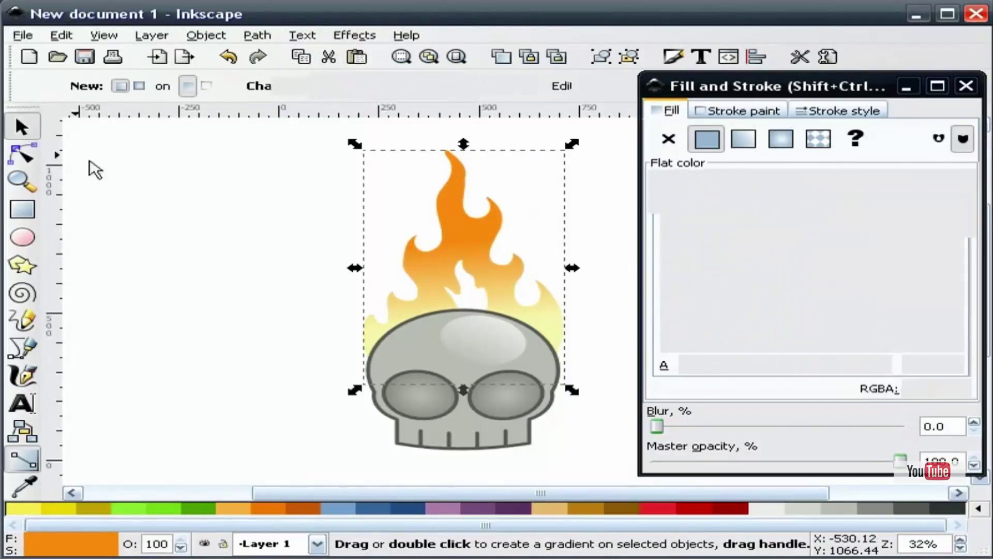
pyautogui.click(95, 166)
pyautogui.click(966, 86)
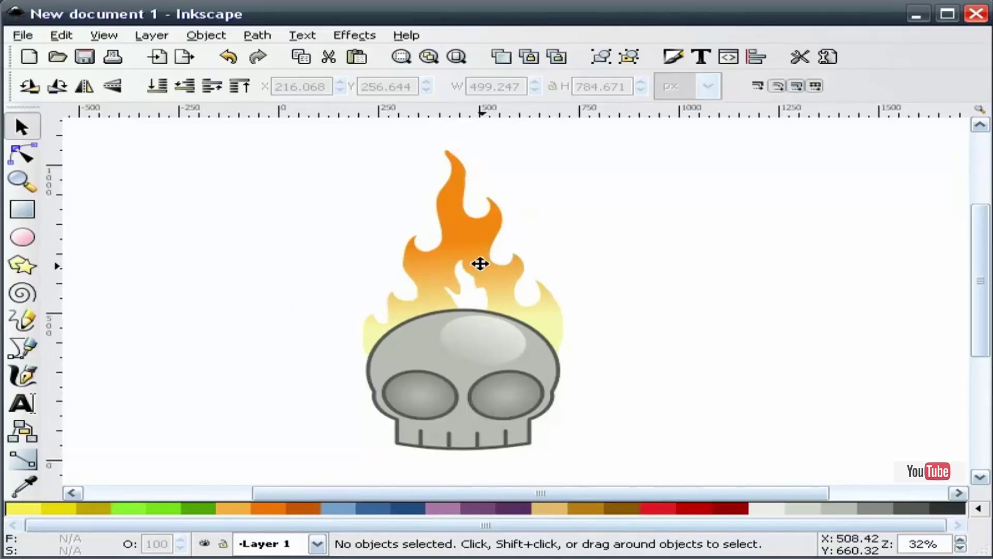
pyautogui.click(21, 181)
pyautogui.moveTo(315, 388); pyautogui.dragTo(651, 145)
pyautogui.click(21, 127)
pyautogui.click(445, 235)
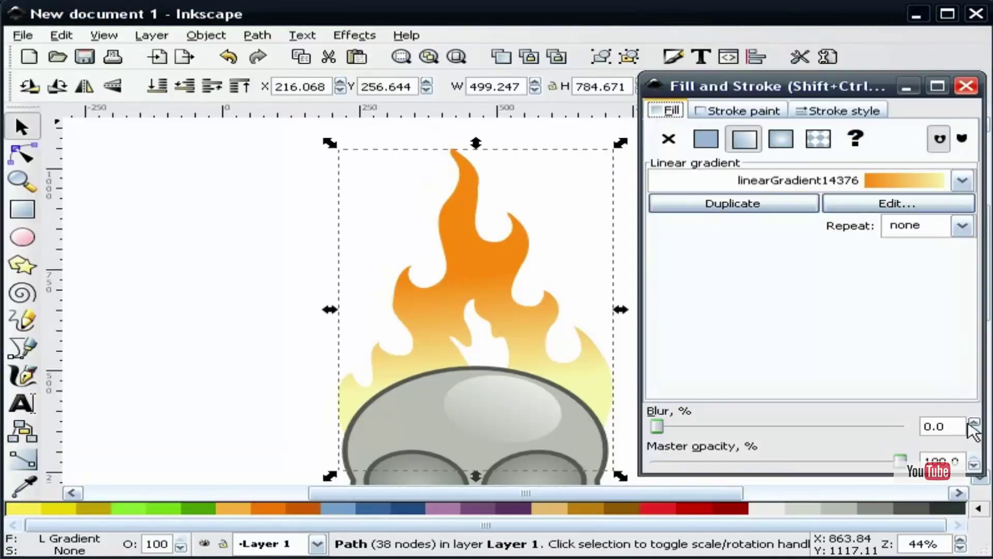
pyautogui.click(974, 422)
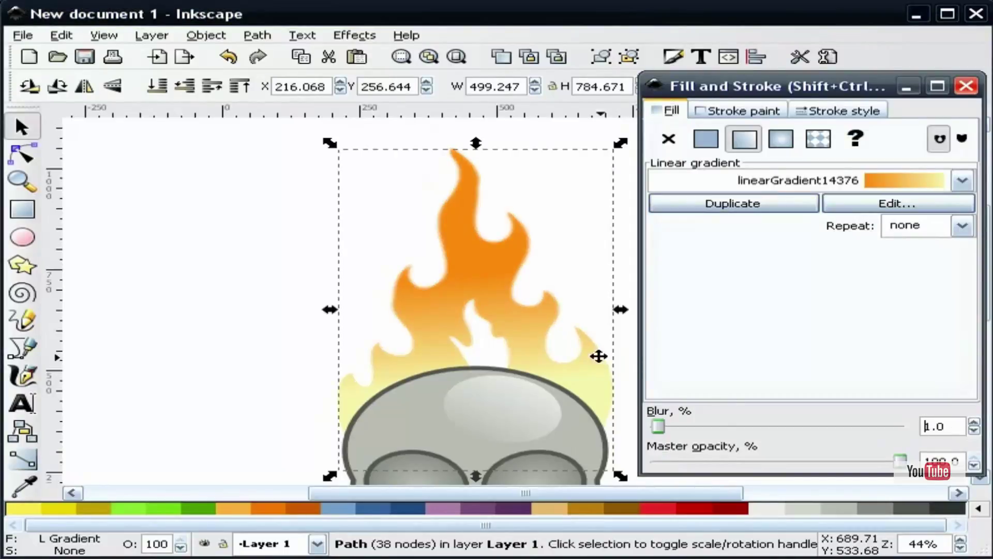
pyautogui.click(966, 85)
pyautogui.click(539, 235)
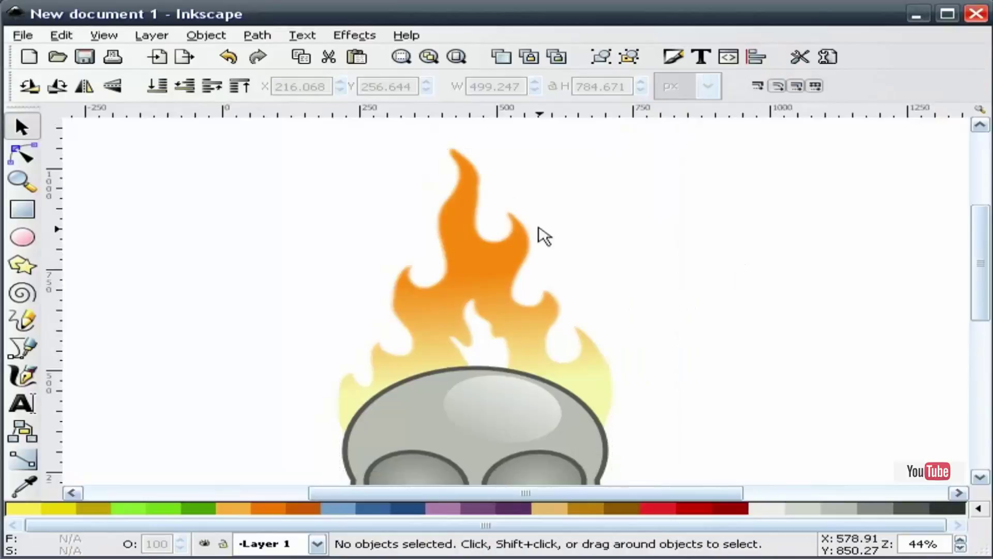
pyautogui.click(23, 182)
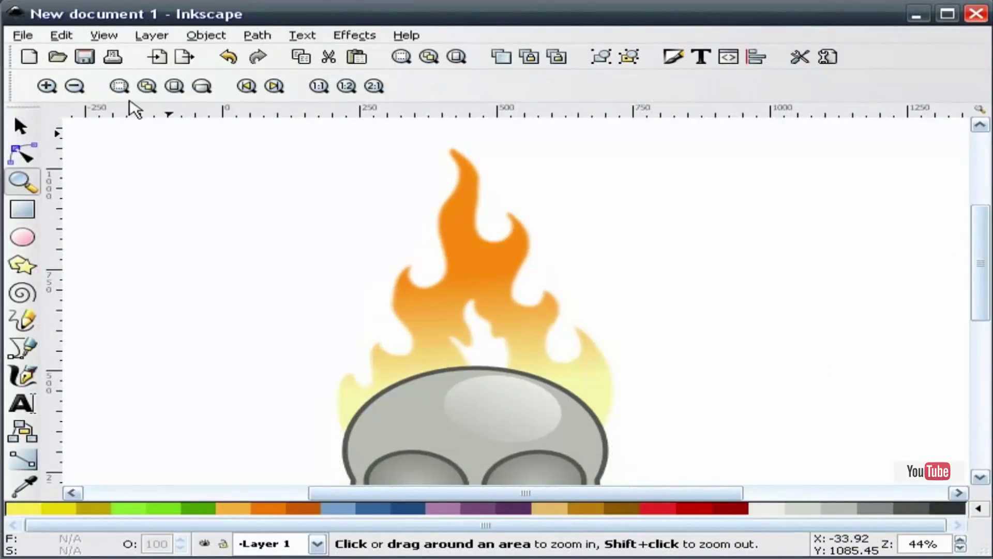
pyautogui.click(176, 87)
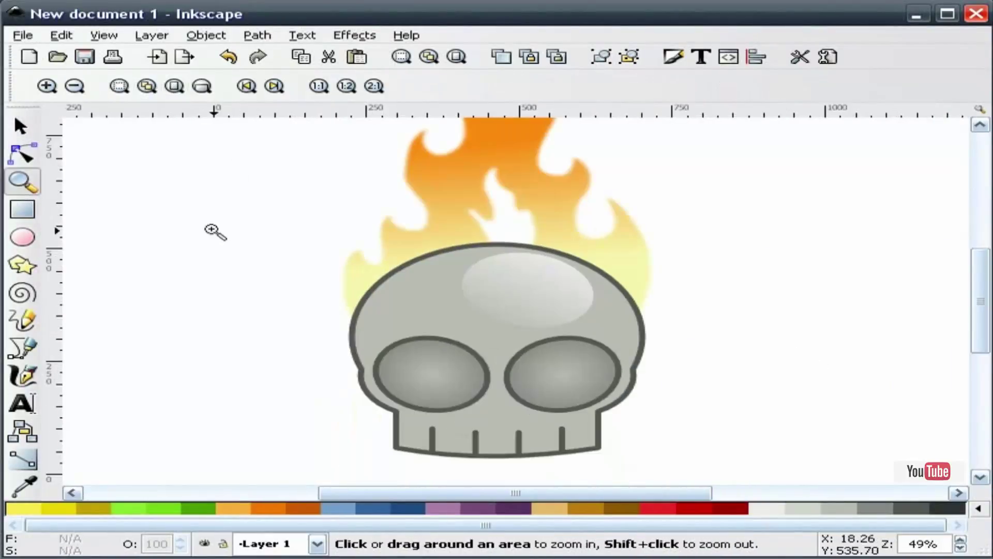
pyautogui.click(148, 87)
pyautogui.click(31, 127)
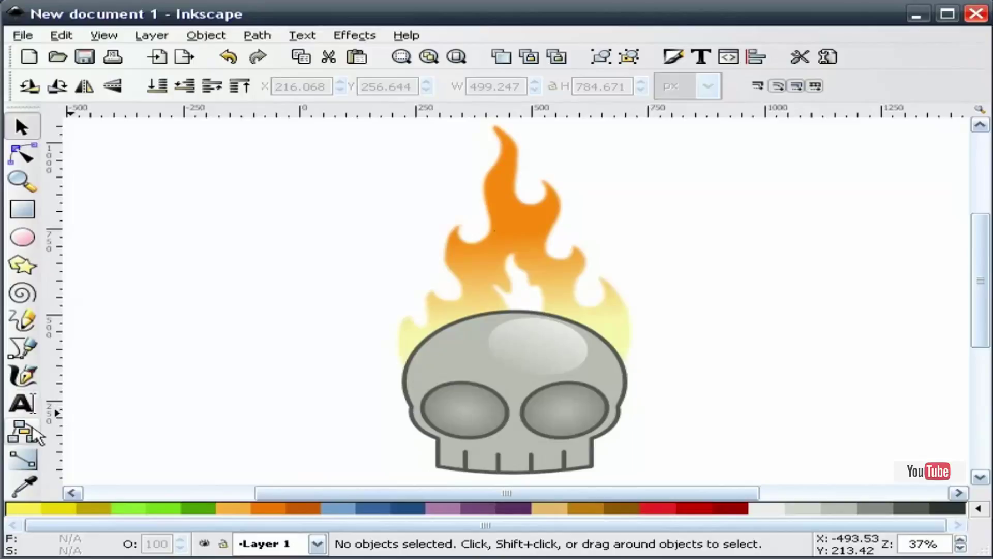
# - Paint width-5 calligraphic highlights on the upper flame tongue and lower-left lobe, nudging the upper one left
pyautogui.click(30, 382)
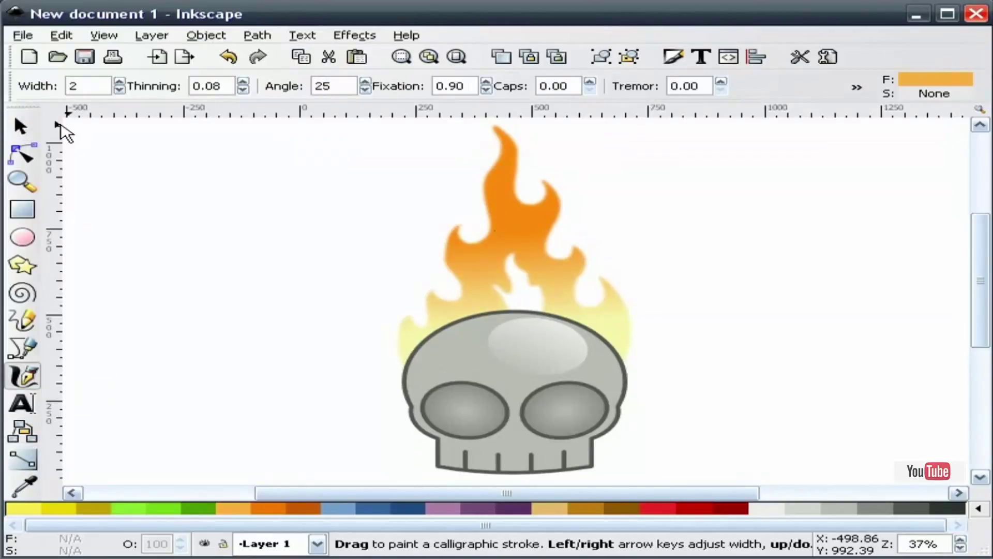
pyautogui.click(119, 81)
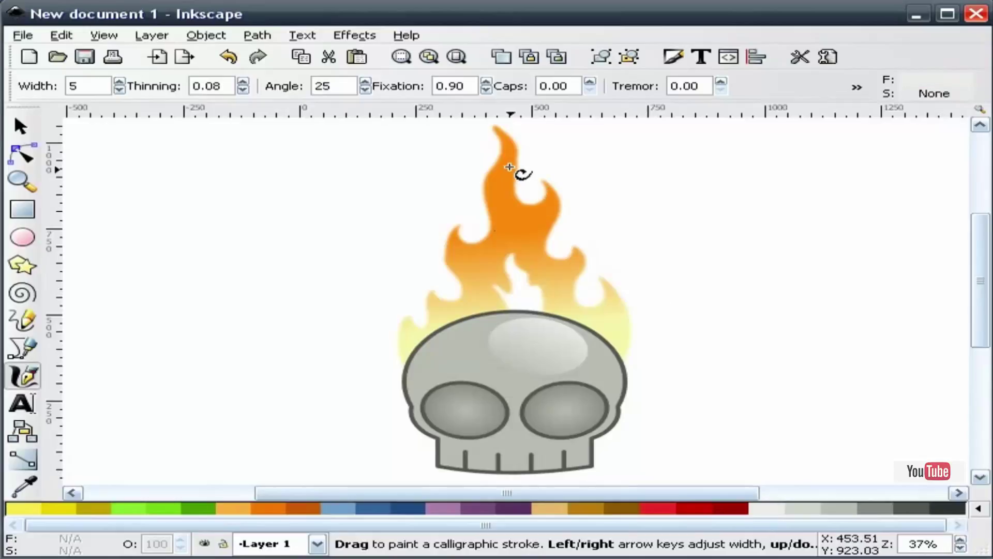
pyautogui.moveTo(509, 167); pyautogui.dragTo(503, 216)
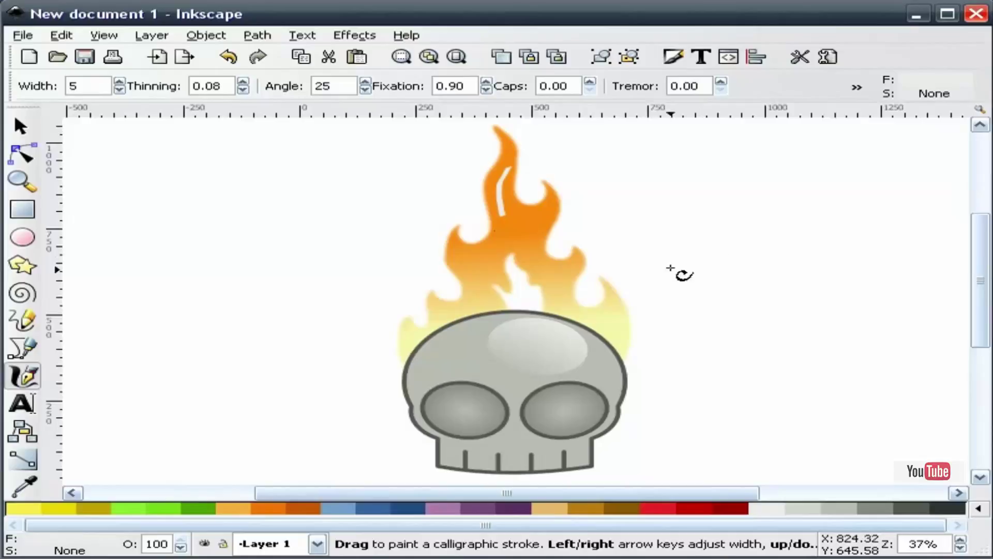
pyautogui.moveTo(458, 246); pyautogui.dragTo(460, 260)
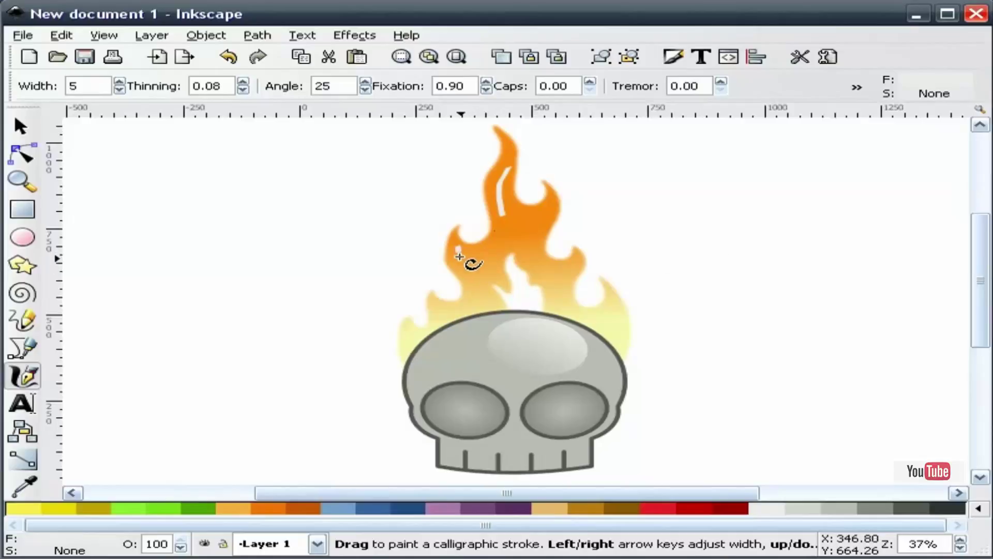
pyautogui.click(21, 126)
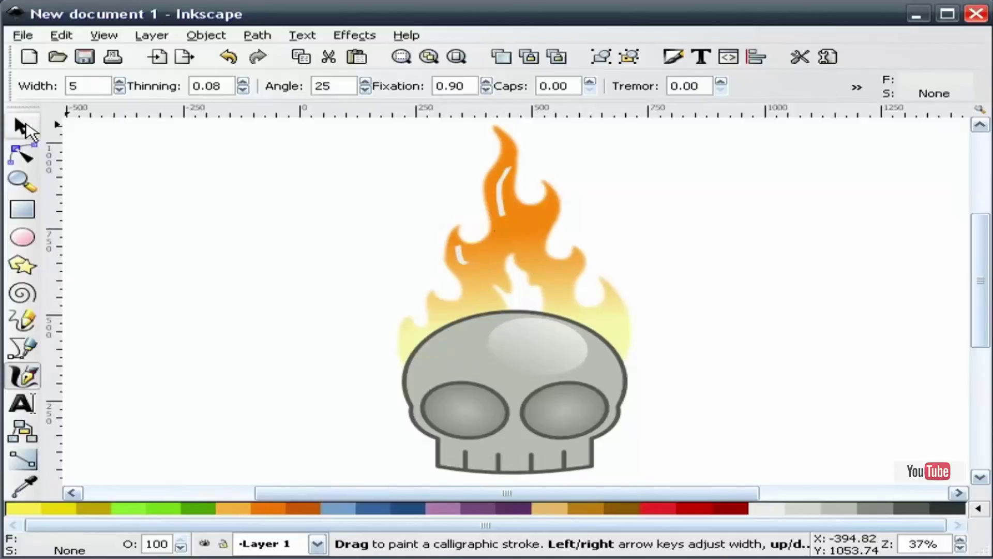
pyautogui.moveTo(499, 196); pyautogui.dragTo(492, 197)
# - Set the upper highlight streak's alpha to 226 and its blur to about 20%
pyautogui.press('Escape')
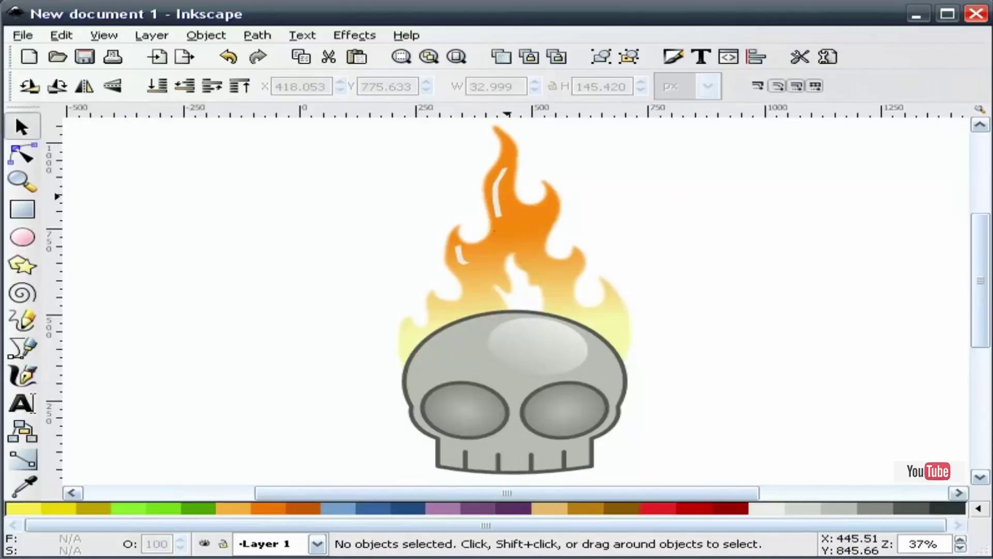
pyautogui.click(494, 189)
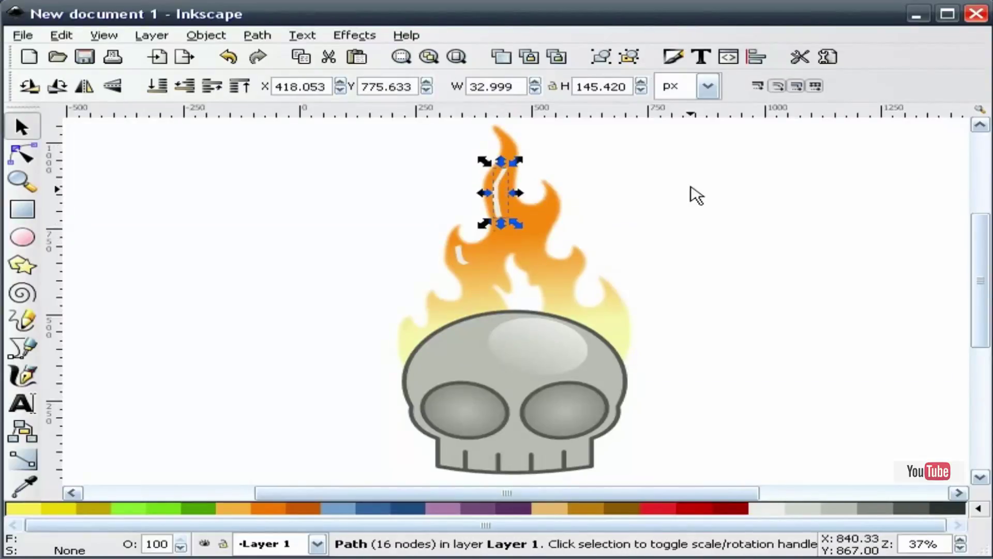
pyautogui.click(672, 58)
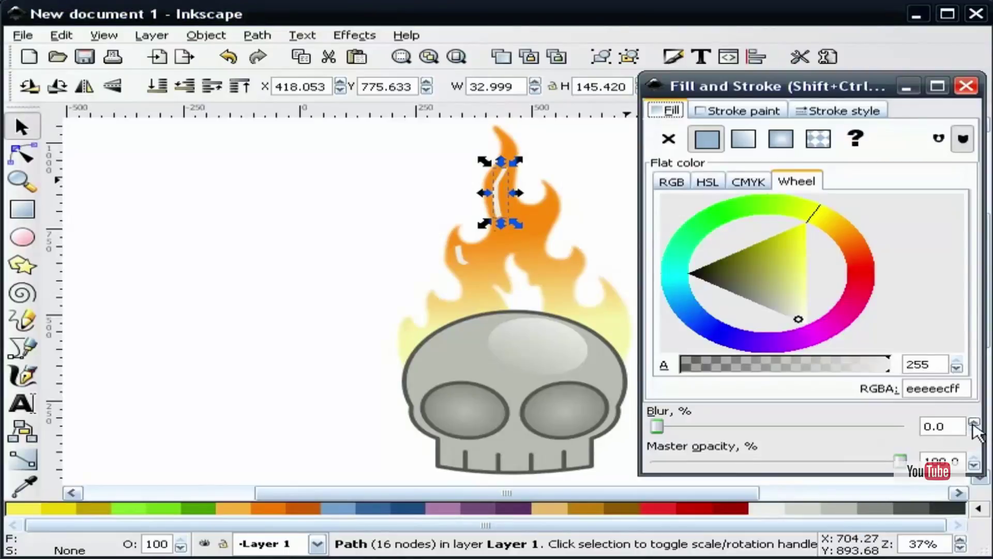
pyautogui.click(848, 364)
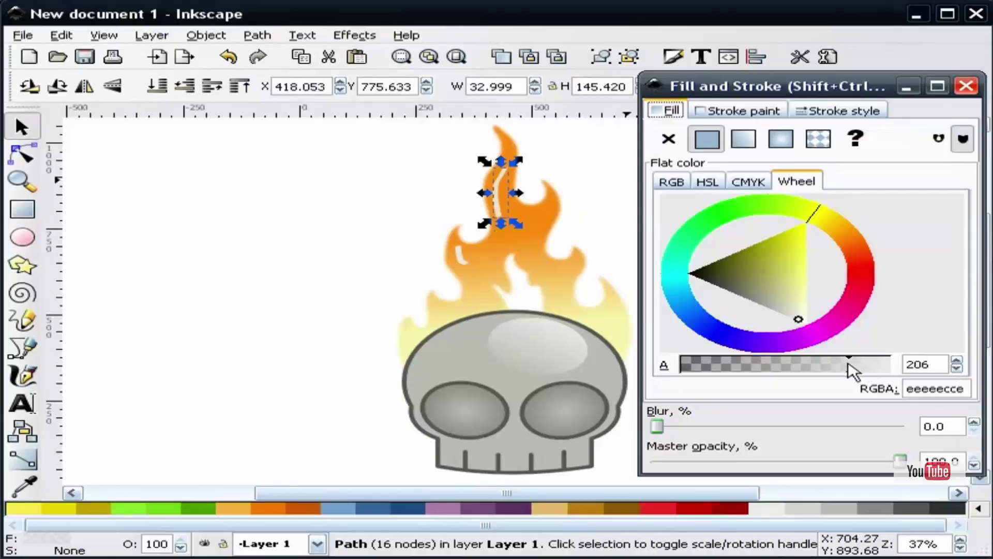
pyautogui.moveTo(855, 364); pyautogui.dragTo(865, 364)
pyautogui.click(975, 421)
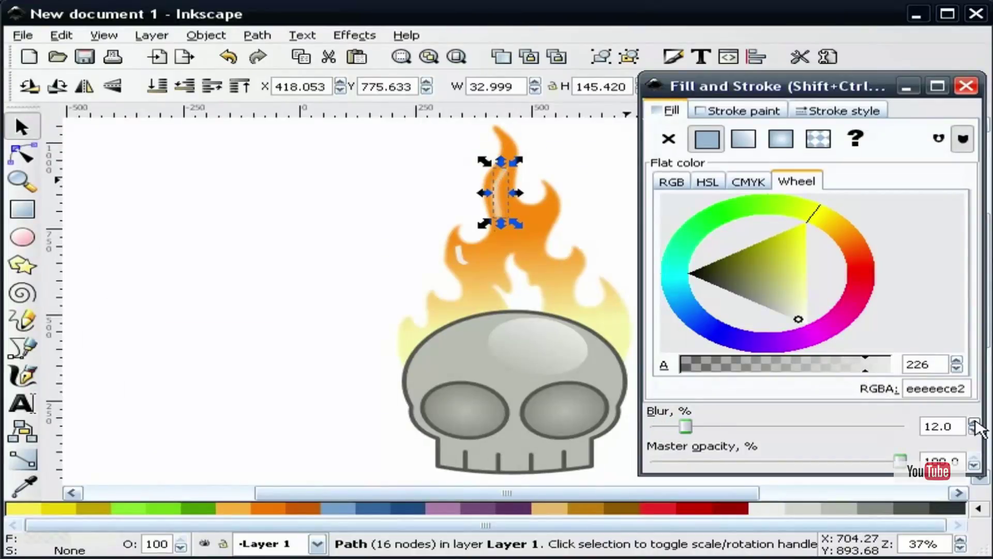
pyautogui.click(975, 421)
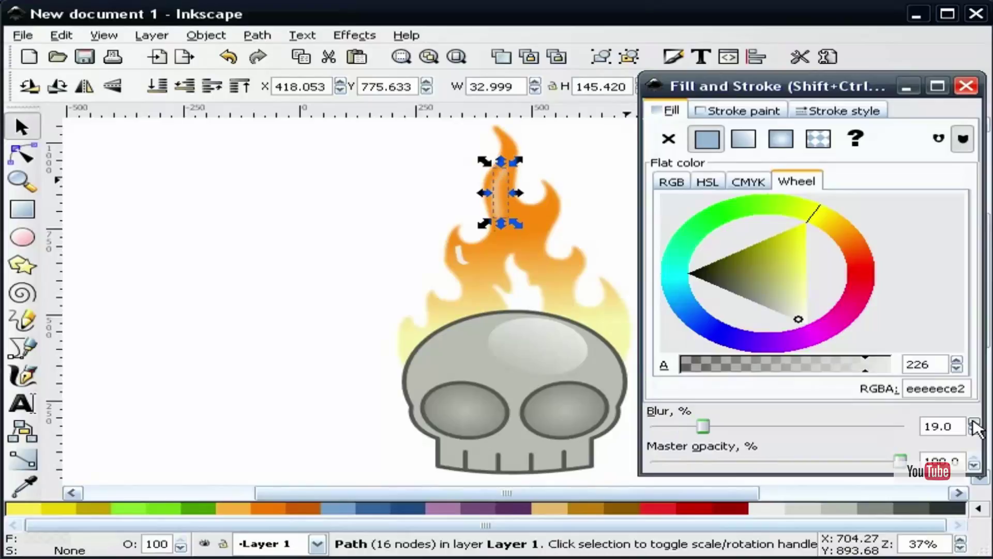
pyautogui.click(975, 422)
pyautogui.click(966, 86)
pyautogui.click(812, 166)
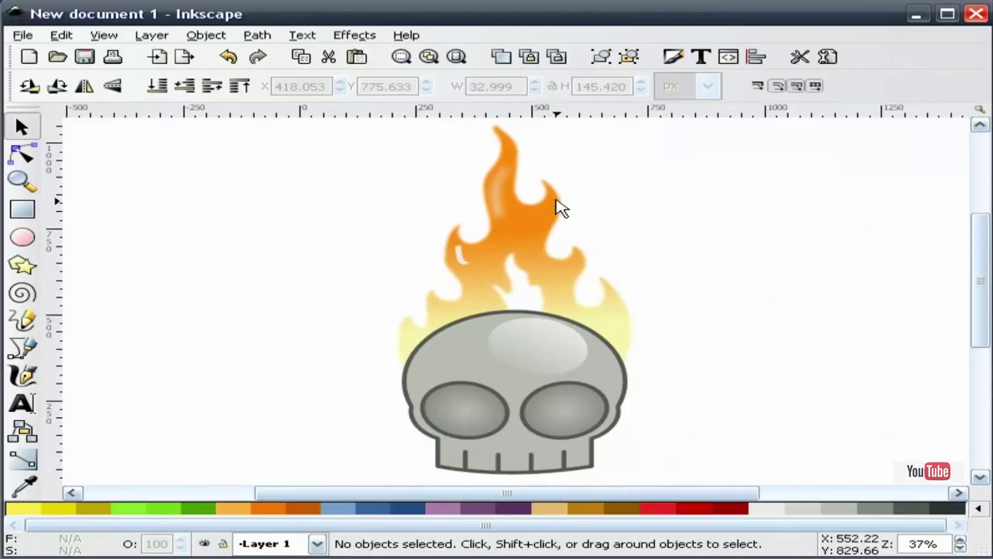
# - Zoom in on the flame and nudge both highlight streaks slightly upward
pyautogui.click(21, 181)
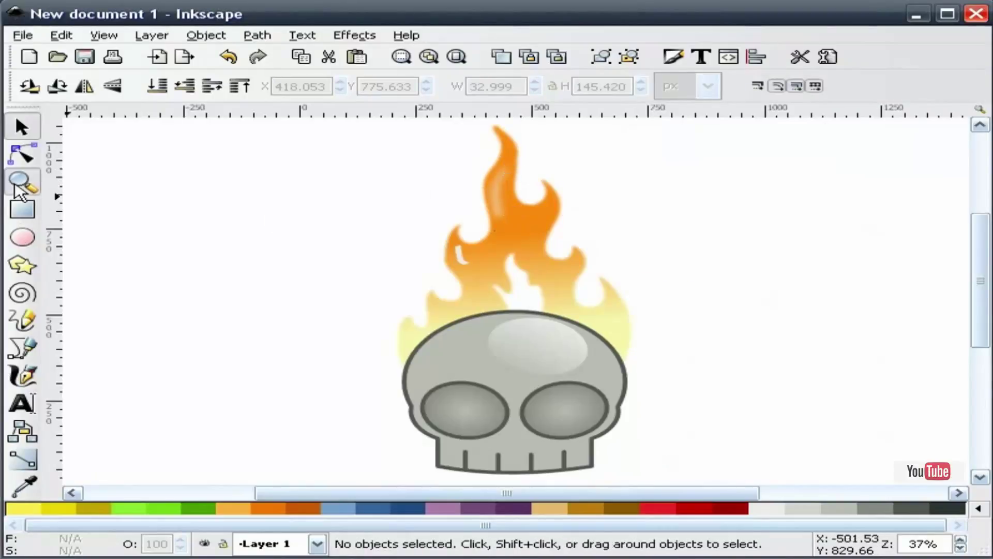
pyautogui.moveTo(345, 354); pyautogui.dragTo(666, 137)
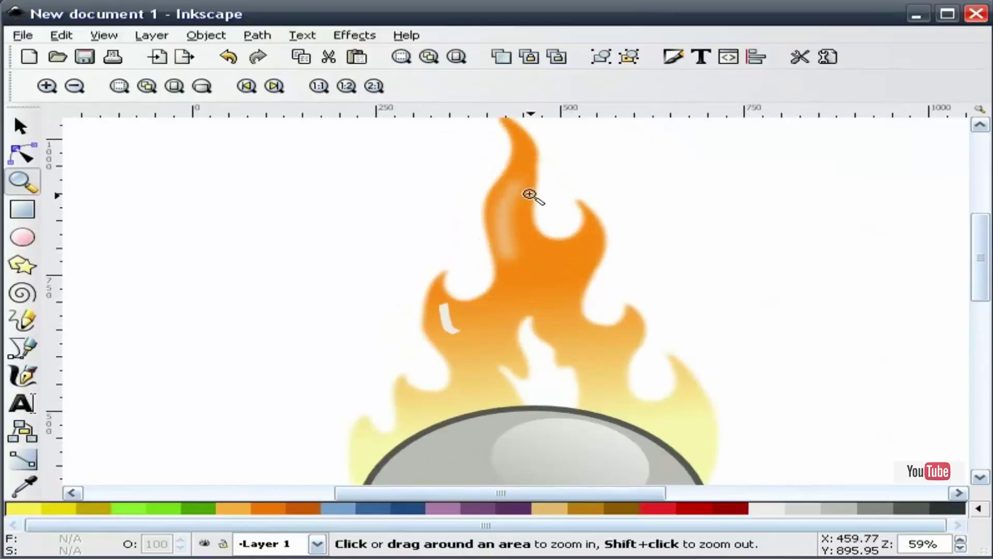
pyautogui.click(20, 126)
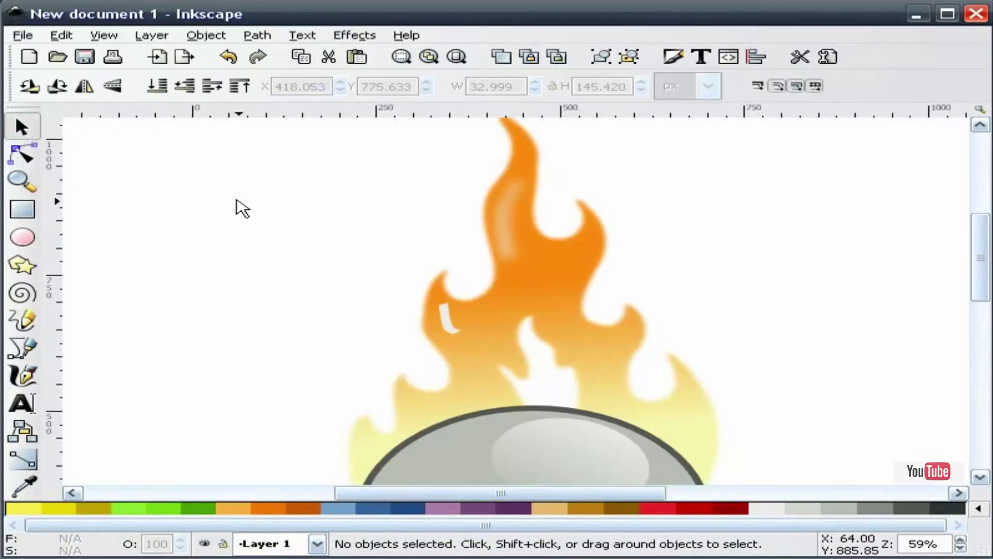
pyautogui.click(510, 206)
pyautogui.moveTo(510, 207); pyautogui.dragTo(509, 202)
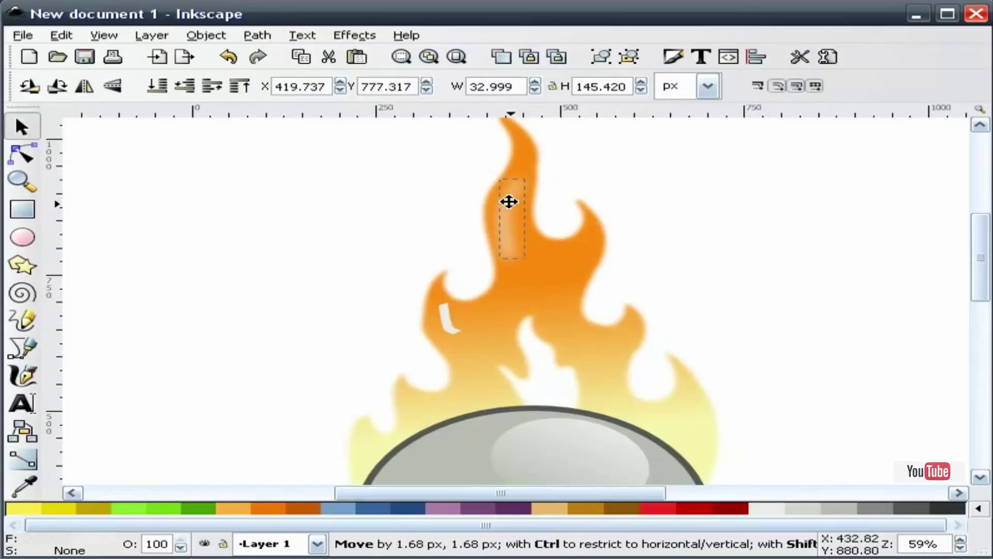
pyautogui.click(278, 212)
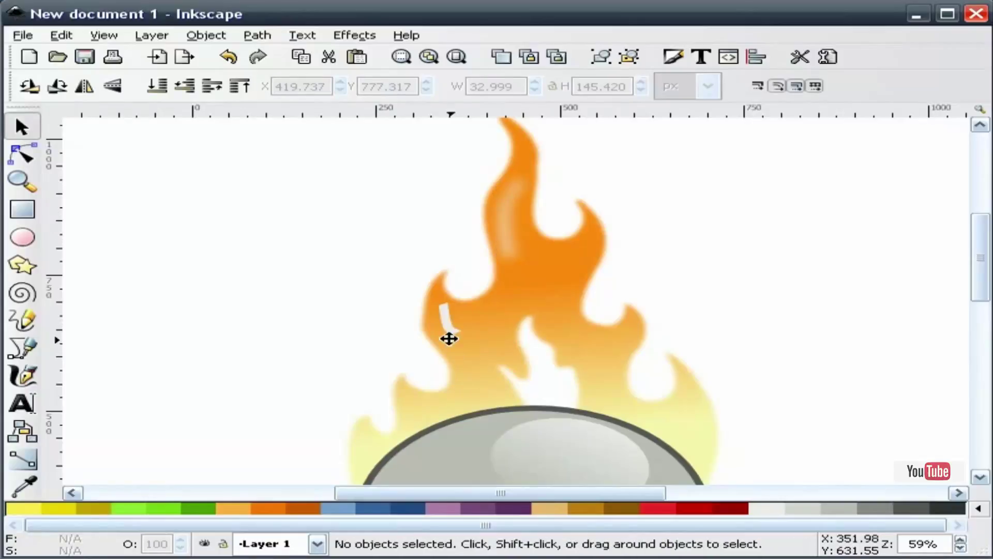
pyautogui.moveTo(445, 327); pyautogui.dragTo(442, 324)
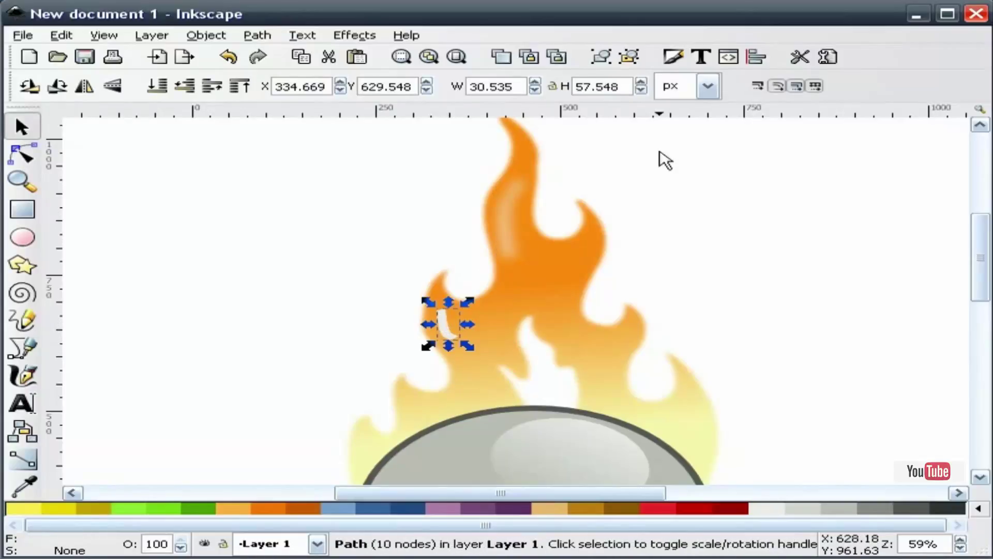
# - Give the small lower-left highlight alpha 223 and a 29% blur
pyautogui.click(673, 56)
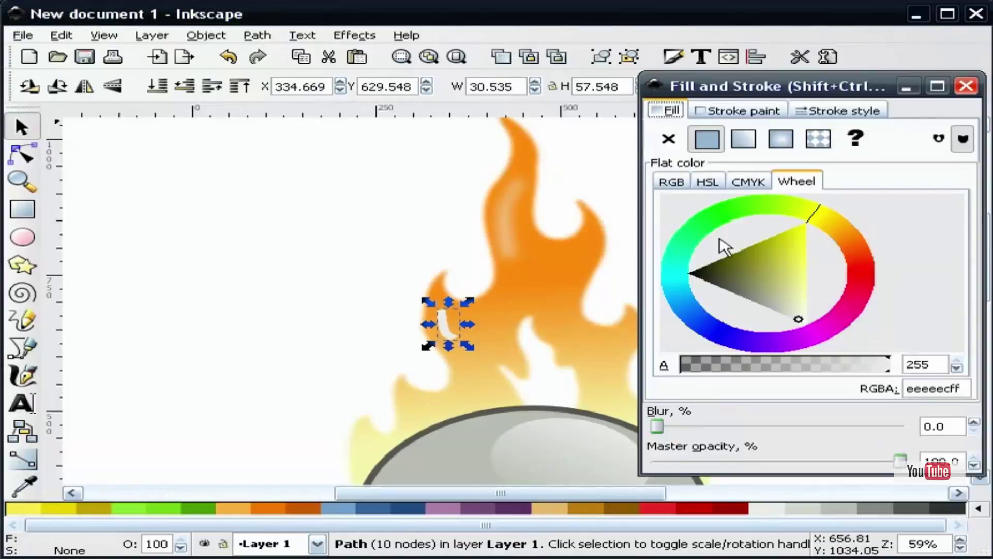
pyautogui.click(864, 363)
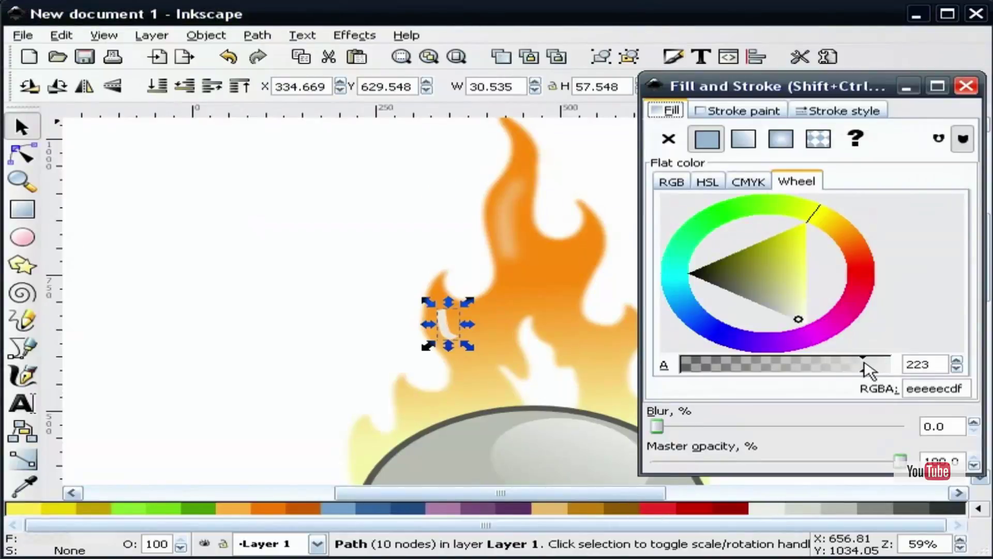
pyautogui.click(974, 422)
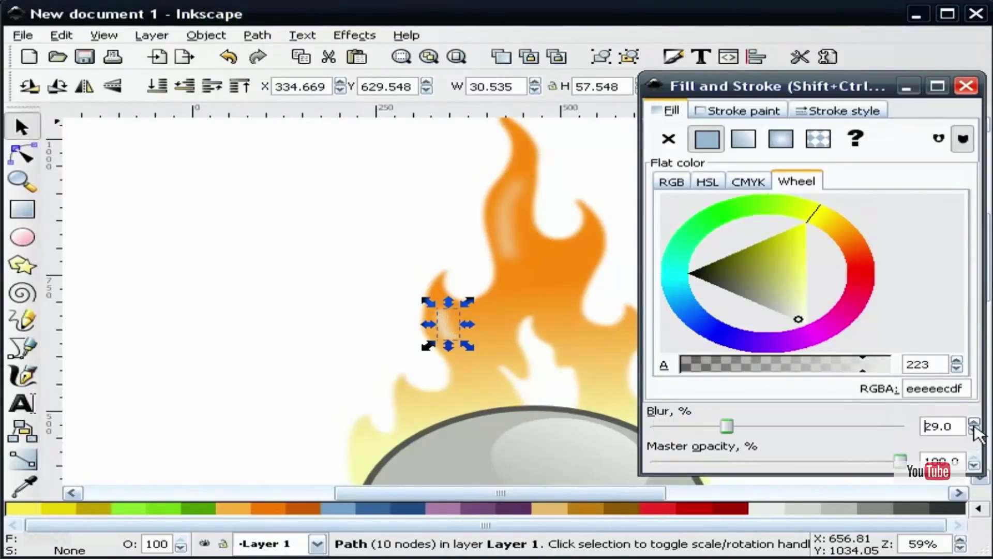
pyautogui.click(966, 86)
pyautogui.click(784, 194)
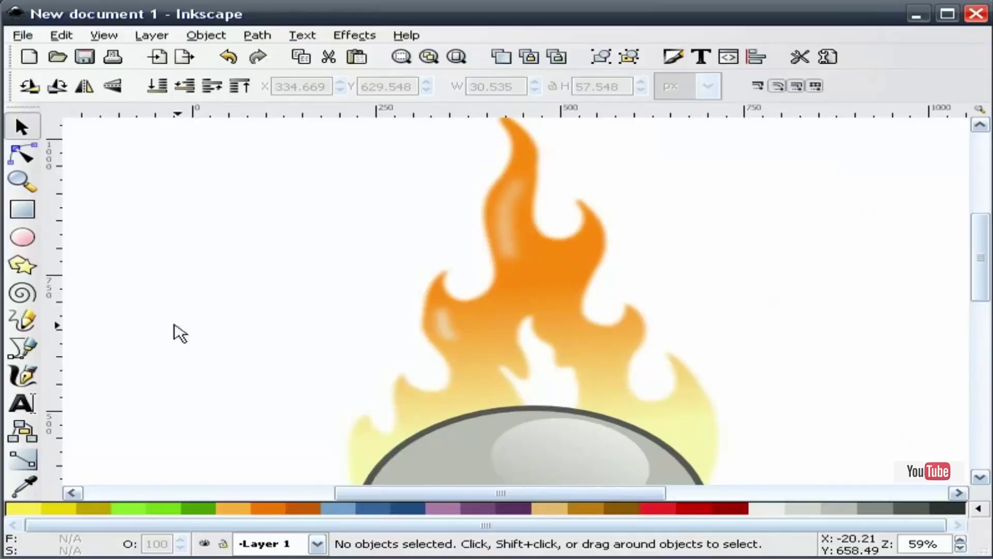
# - Fit the drawing to the window, then zoom out a step to show the whole flame
pyautogui.click(20, 183)
pyautogui.click(173, 88)
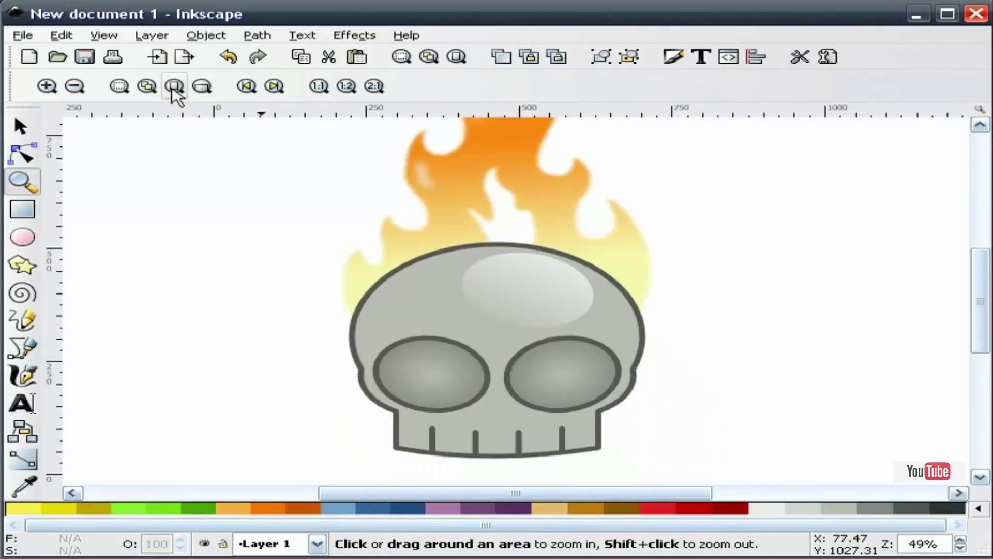
pyautogui.click(157, 91)
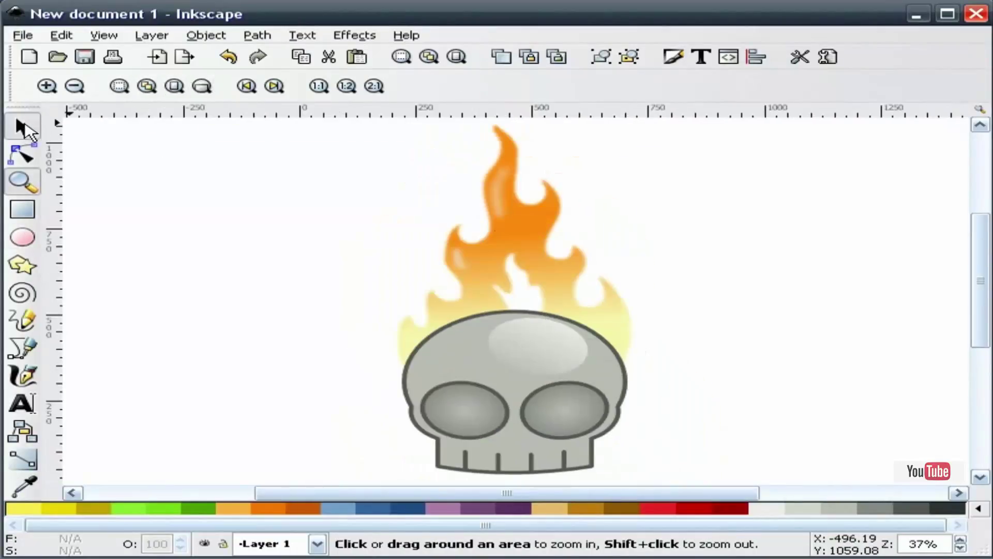
pyautogui.click(21, 126)
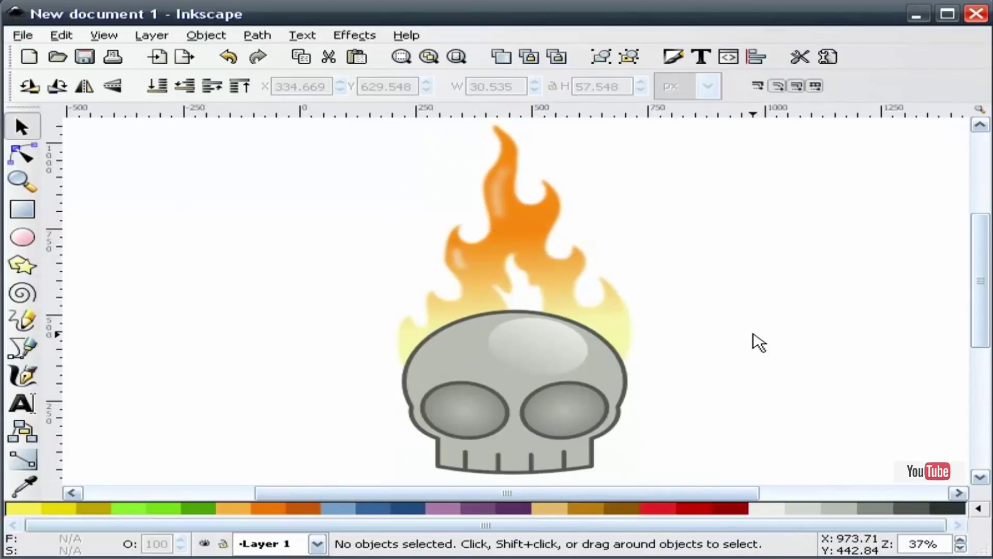